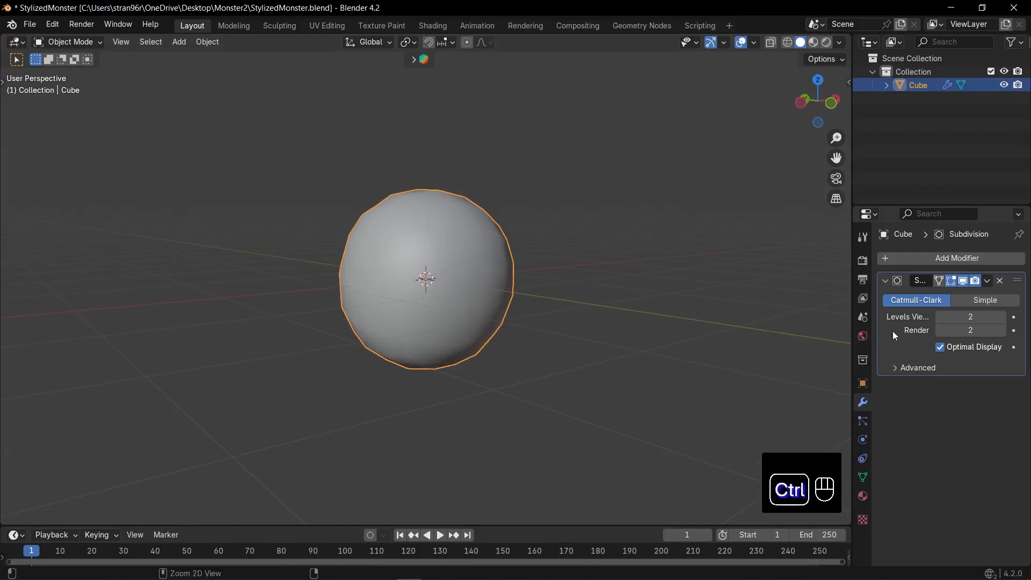
# Apply the Subdivision modifier, add a new level 2 one, and delete the faces at the top of the sphere
pyautogui.hotkey('ctrl', 'a')
pyautogui.press('Tab')
pyautogui.moveTo(491, 352); pyautogui.dragTo(520, 232, button='middle')
pyautogui.press('Tab')
pyautogui.hotkey('ctrl', '2')
pyautogui.press('Tab')
pyautogui.press('3')
pyautogui.press('x')
pyautogui.click(509, 252)
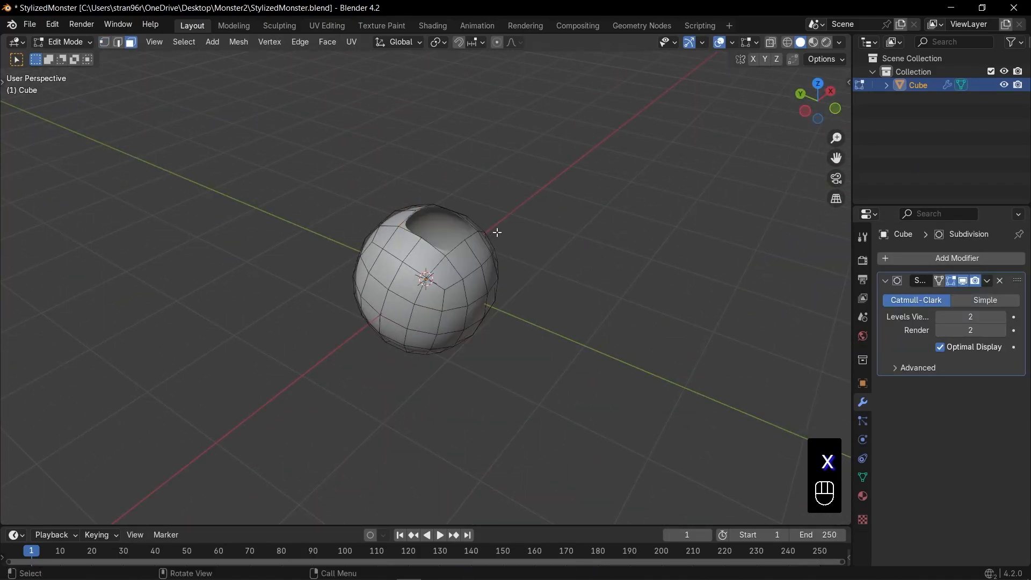
# Select the edge loop around the top opening and make it circular with the LoopTools Circle operation
pyautogui.scroll(4, 497, 231)
pyautogui.moveTo(529, 196); pyautogui.dragTo(513, 217, button='middle')
pyautogui.rightClick(526, 194)
pyautogui.click(611, 154)
pyautogui.scroll(-2, 571, 232)
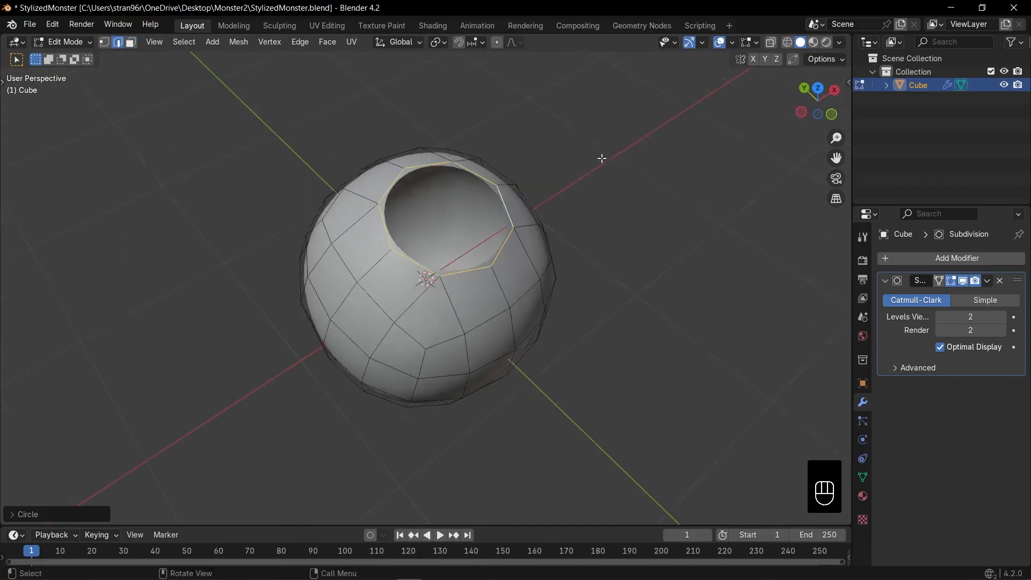
# Resize the opening's edge loop, shift it forward in the side view, and tilt it toward the front
pyautogui.click(572, 221)
pyautogui.press('KP_1')
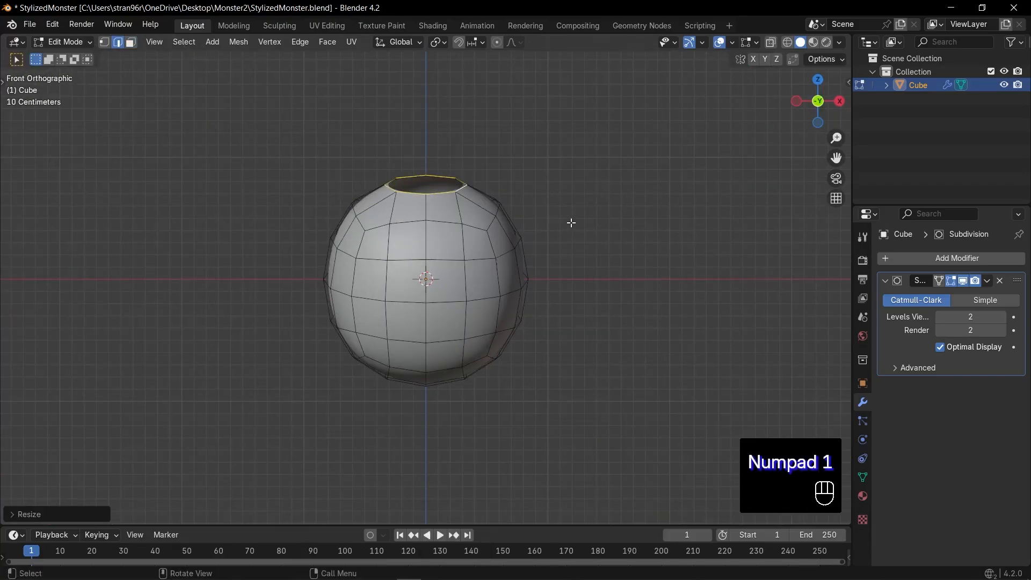
pyautogui.press('KP_3')
pyautogui.press('s')
pyautogui.press('g')
pyautogui.click(555, 202)
pyautogui.press('r')
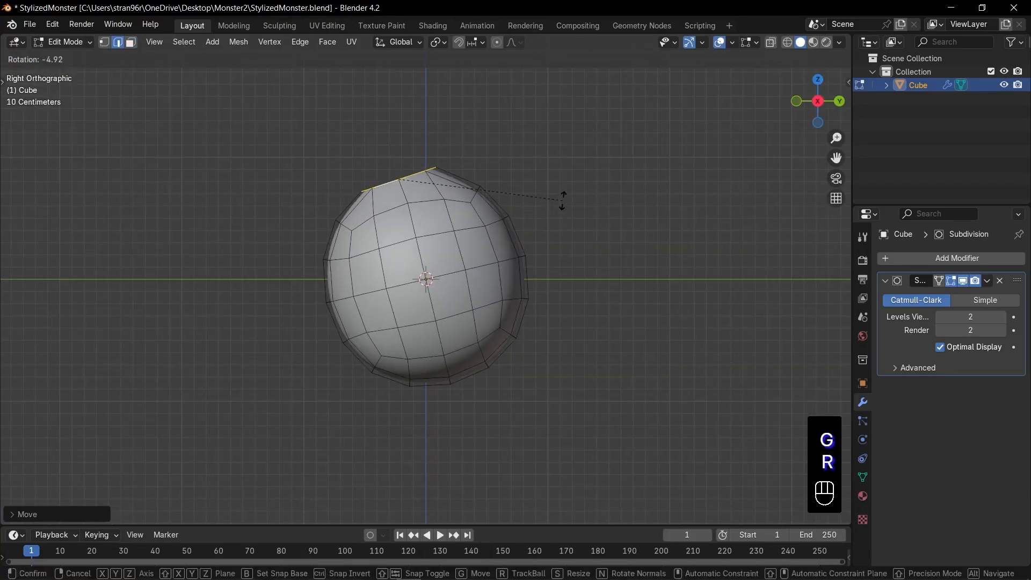
pyautogui.click(563, 200)
# Extrude the opening forward and upward as the trunk base, and place a smaller duplicate of its end loop in front of the body
pyautogui.press('e')
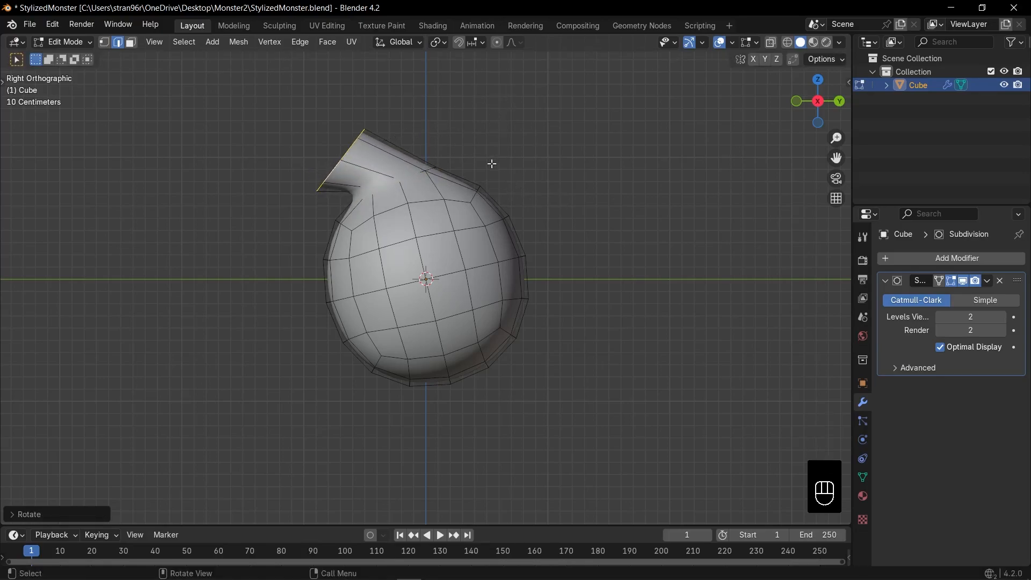
pyautogui.keyDown('shift'); pyautogui.moveTo(492, 164); pyautogui.dragTo(511, 142, button='middle'); pyautogui.keyUp('shift')
pyautogui.hotkey('shift', 'd')
pyautogui.click(224, 138)
pyautogui.press('s')
pyautogui.click(322, 294)
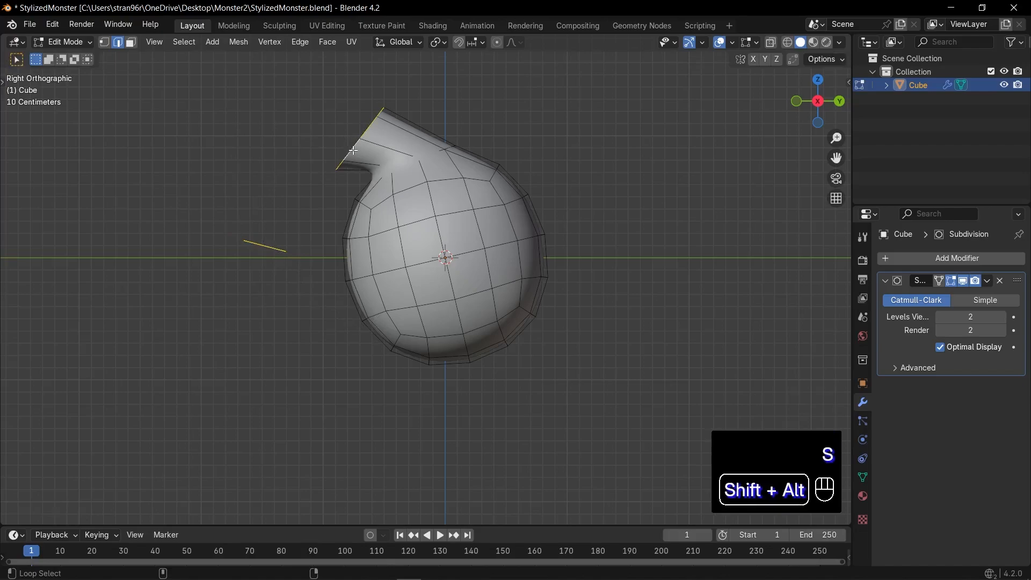
# Bridge the trunk base loop and the duplicated loop using Bridge Edge Loops with 2 cuts
pyautogui.keyDown('alt'); pyautogui.keyDown('shift'); pyautogui.click(349, 153); pyautogui.keyUp('shift'); pyautogui.keyUp('alt')
pyautogui.press('F3')
pyautogui.press('Return')
pyautogui.click(16, 512)
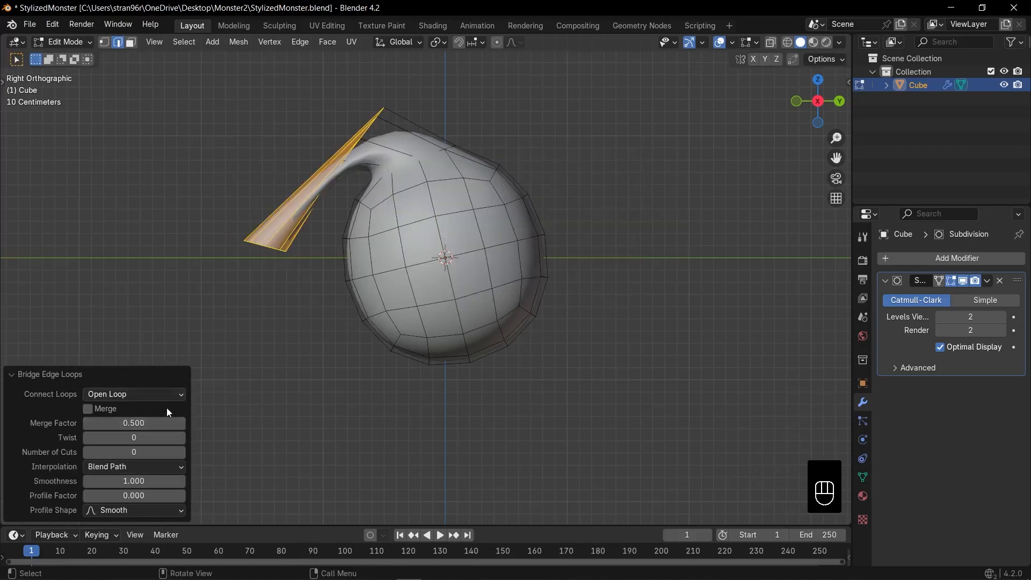
pyautogui.click(181, 452)
pyautogui.click(181, 452)
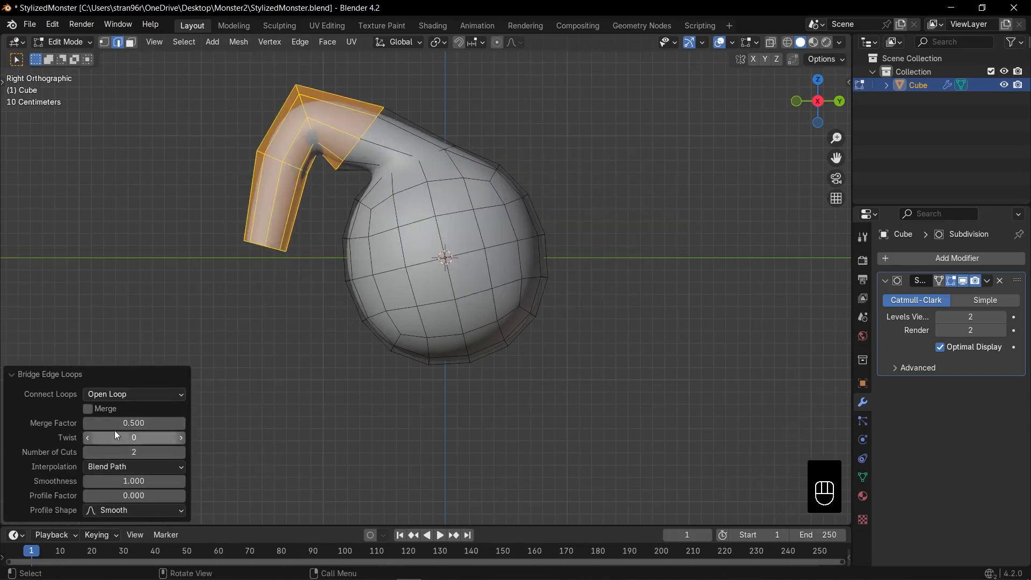
pyautogui.click(52, 374)
# Move the trunk's end loop closer to the body and lower, level it, and scale it down into a narrower tip
pyautogui.hotkey('alt', 'z')
pyautogui.moveTo(208, 221); pyautogui.dragTo(321, 302)
pyautogui.press('g')
pyautogui.click(366, 339)
pyautogui.press('r')
pyautogui.click(449, 358)
pyautogui.press('s')
pyautogui.click(357, 360)
# Move and rotate the trunk's intermediate loops so that the trunk bends smoothly over and down
pyautogui.keyDown('alt'); pyautogui.click(289, 164); pyautogui.keyUp('alt')
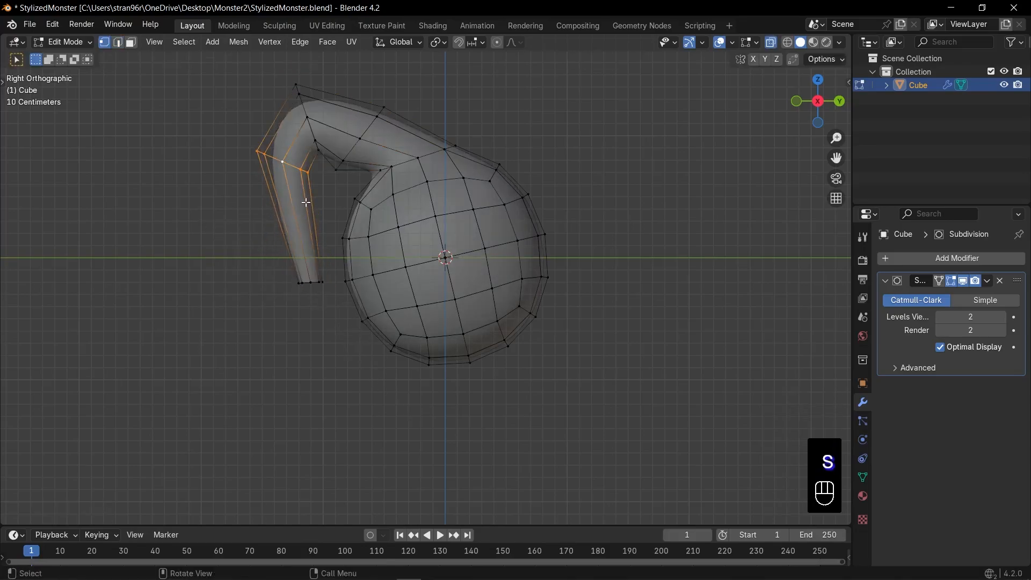
pyautogui.press('g')
pyautogui.click(316, 246)
pyautogui.press('r')
pyautogui.click(360, 299)
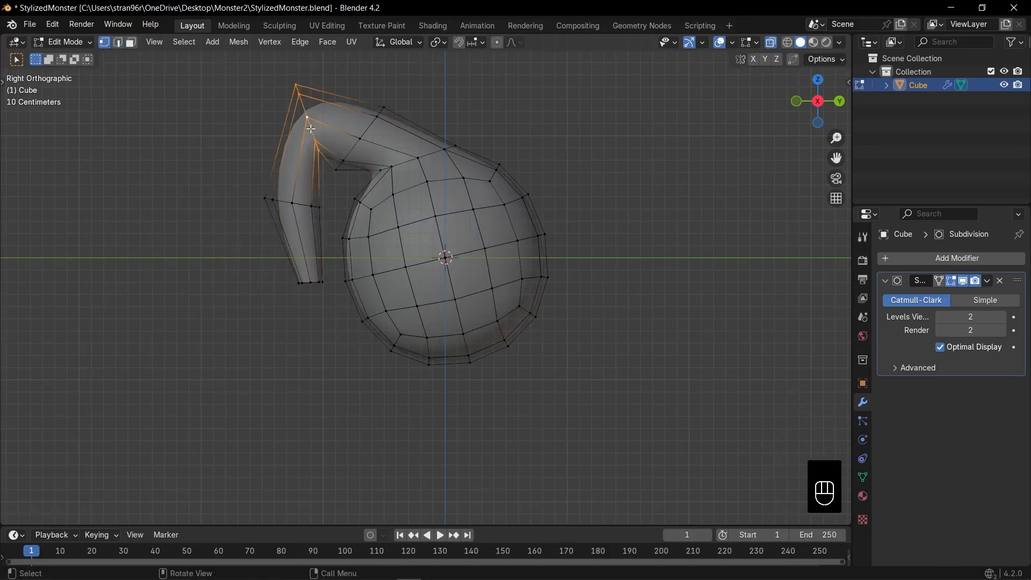
pyautogui.press('g')
pyautogui.press('r')
pyautogui.press('r')
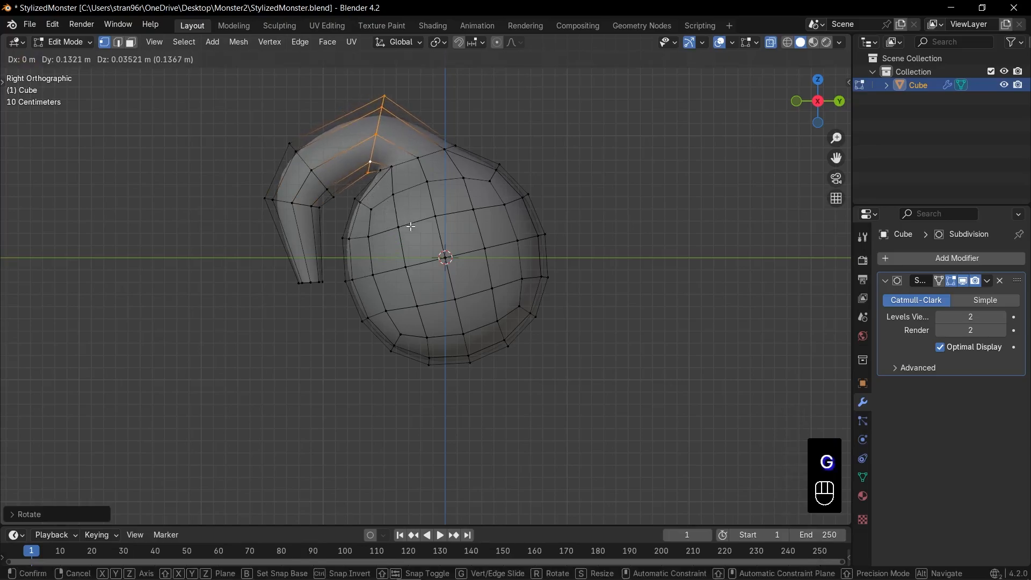
pyautogui.click(411, 226)
# Move the two intermediate loops and the tip loop of the trunk closer to the body's front
pyautogui.keyDown('alt'); pyautogui.click(319, 179); pyautogui.keyUp('alt')
pyautogui.press('g')
pyautogui.keyDown('alt'); pyautogui.click(282, 201); pyautogui.keyUp('alt')
pyautogui.press('g')
pyautogui.click(350, 294)
pyautogui.keyDown('alt'); pyautogui.click(307, 284); pyautogui.keyUp('alt')
pyautogui.press('g')
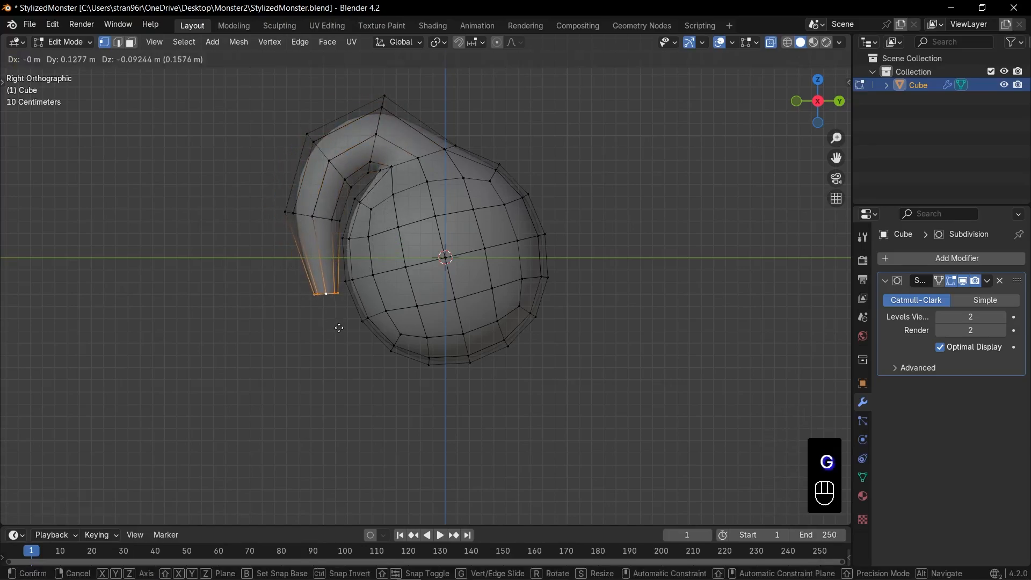
pyautogui.click(365, 332)
# Turn off X-ray and enlarge the two upper loops of the trunk to thicken its bend
pyautogui.press('KP_1')
pyautogui.hotkey('alt', 'z')
pyautogui.press('Tab')
pyautogui.moveTo(468, 299); pyautogui.dragTo(368, 230, button='middle')
pyautogui.press('Tab')
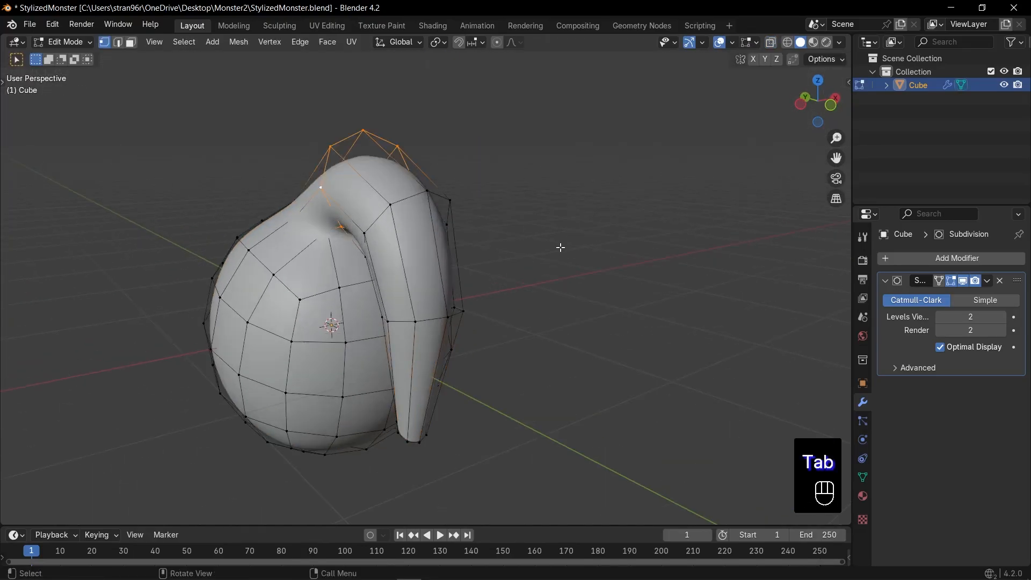
pyautogui.press('s')
pyautogui.press('s')
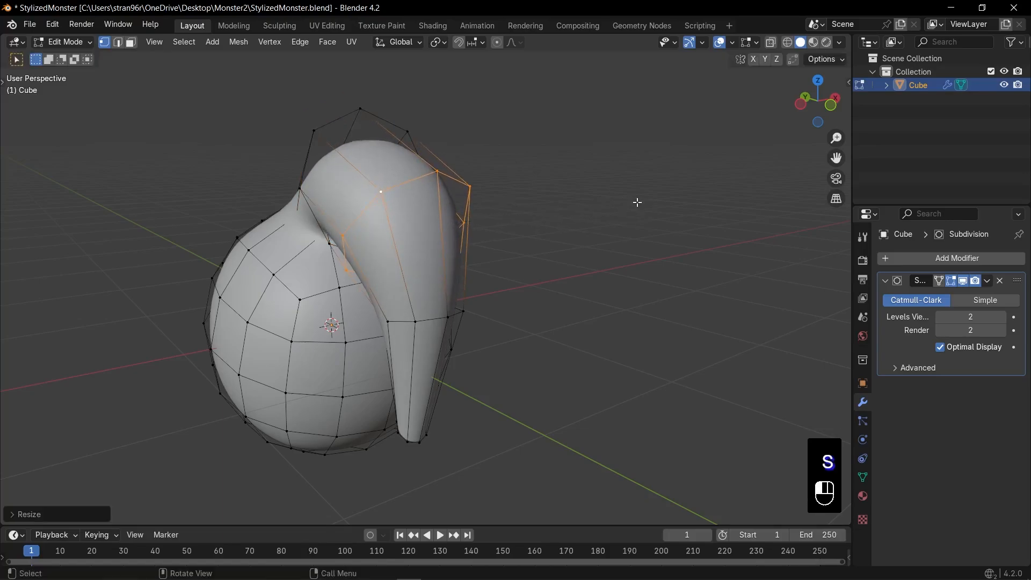
# Enlarge the trunk's tip loop, then extrude it in place and scale it inward to form a rim
pyautogui.keyDown('shift'); pyautogui.moveTo(510, 389); pyautogui.dragTo(478, 305, button='middle'); pyautogui.keyUp('shift')
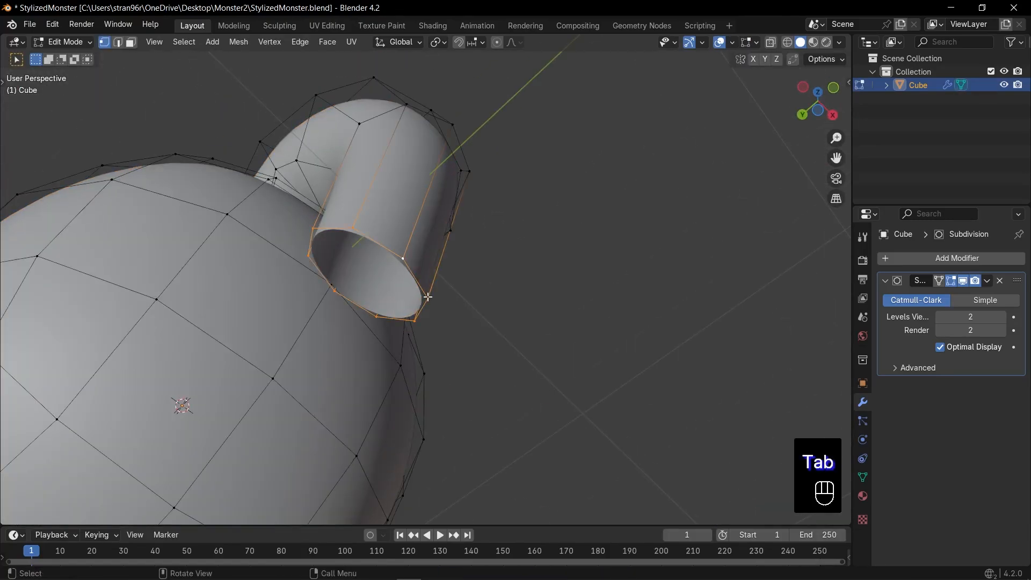
pyautogui.press('e')
pyautogui.press('Escape')
pyautogui.press('s')
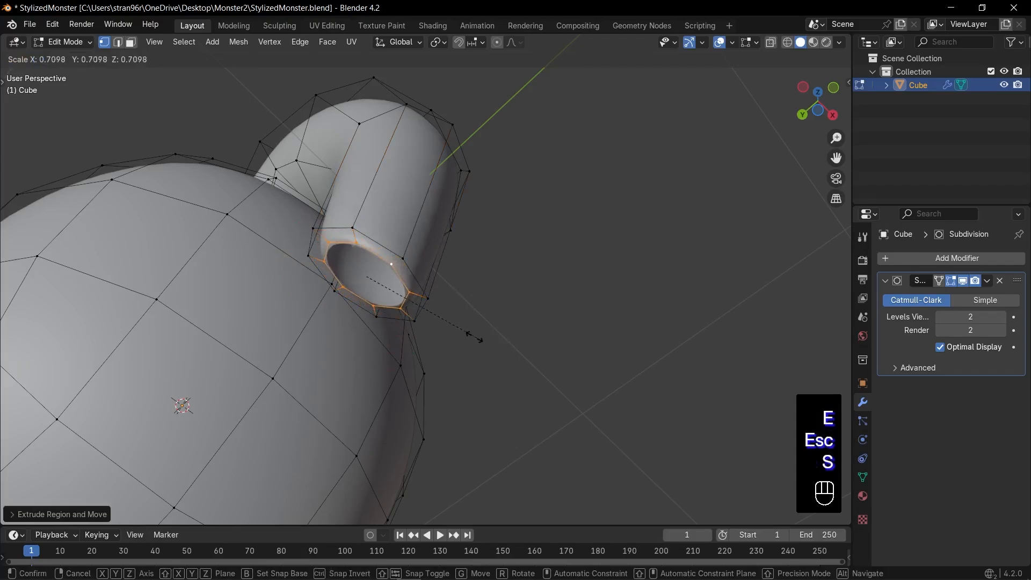
pyautogui.click(442, 322)
# Extrude the inner rim up into the trunk, rotate the new loop, and fill it to close the nostril cavity
pyautogui.press('KP_1')
pyautogui.press('KP_3')
pyautogui.hotkey('alt', 'z')
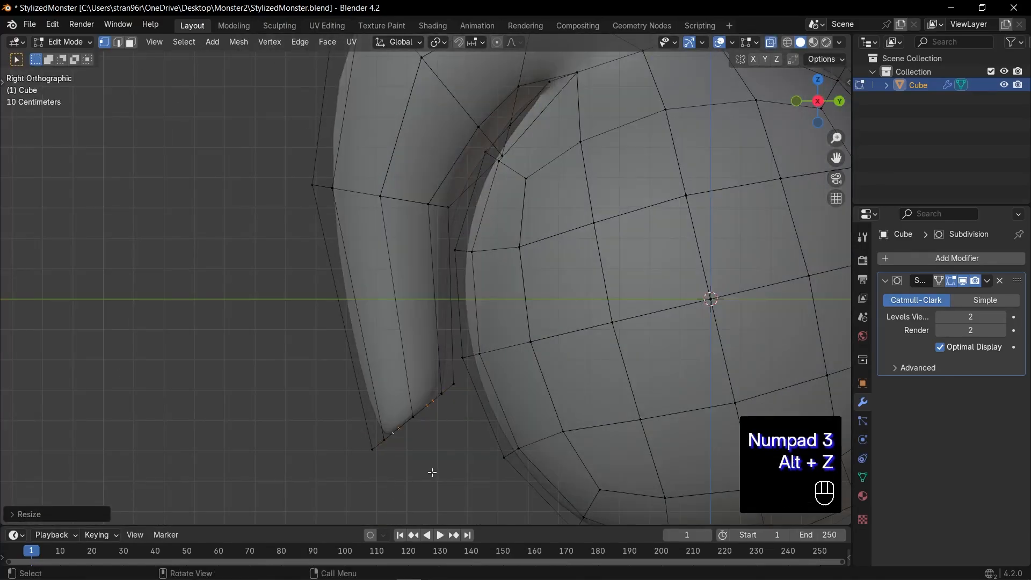
pyautogui.press('e')
pyautogui.click(417, 397)
pyautogui.press('r')
pyautogui.press('f')
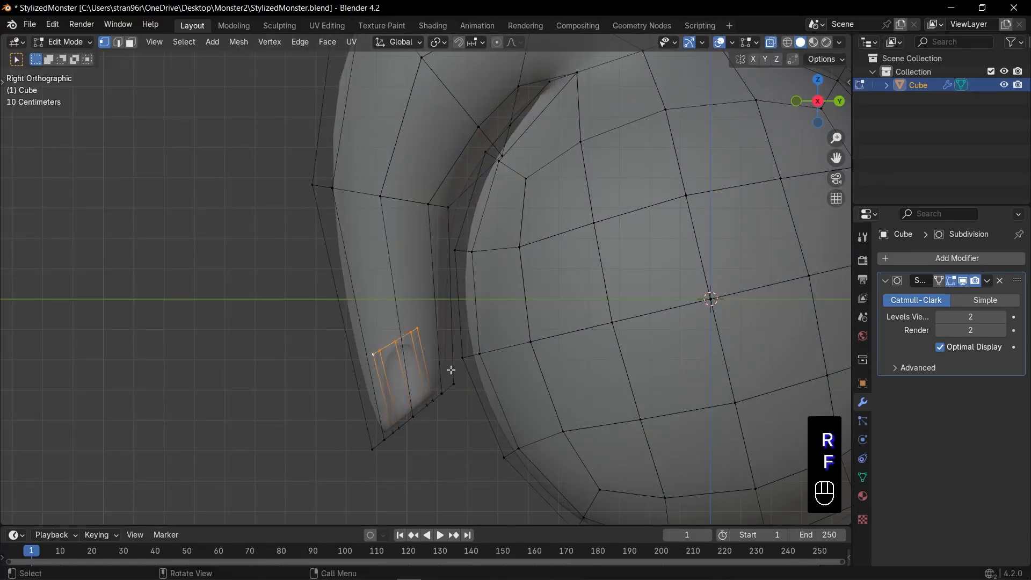
# Leave mesh editing, save the file, and apply the body's object transform
pyautogui.press('Tab')
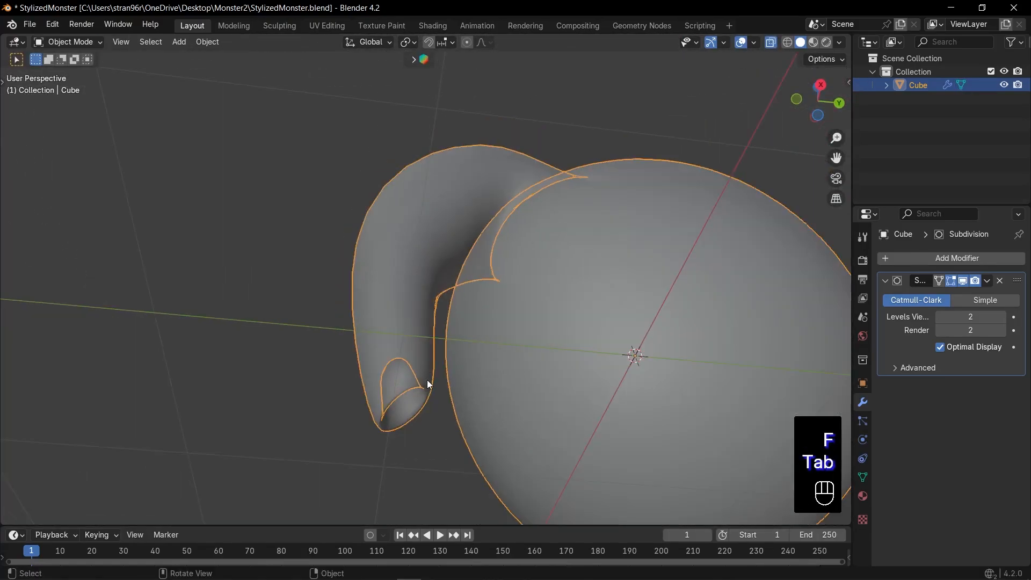
pyautogui.press('KP_1')
pyautogui.hotkey('ctrl', 's')
pyautogui.hotkey('ctrl', 'a')
pyautogui.click(474, 390)
# Mirror the body across X with AutoMirror, place the Mirror modifier above the Subdivision modifier, and save the file
pyautogui.press('n')
pyautogui.click(844, 170)
pyautogui.click(704, 79)
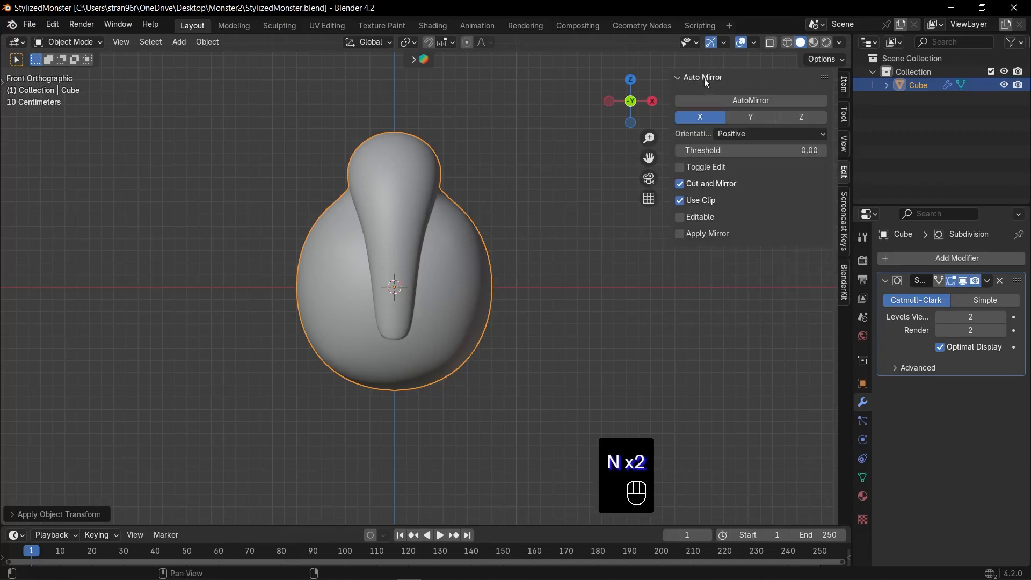
pyautogui.click(722, 101)
pyautogui.press('n')
pyautogui.click(886, 280)
pyautogui.click(885, 299)
pyautogui.moveTo(1018, 298); pyautogui.dragTo(1018, 279)
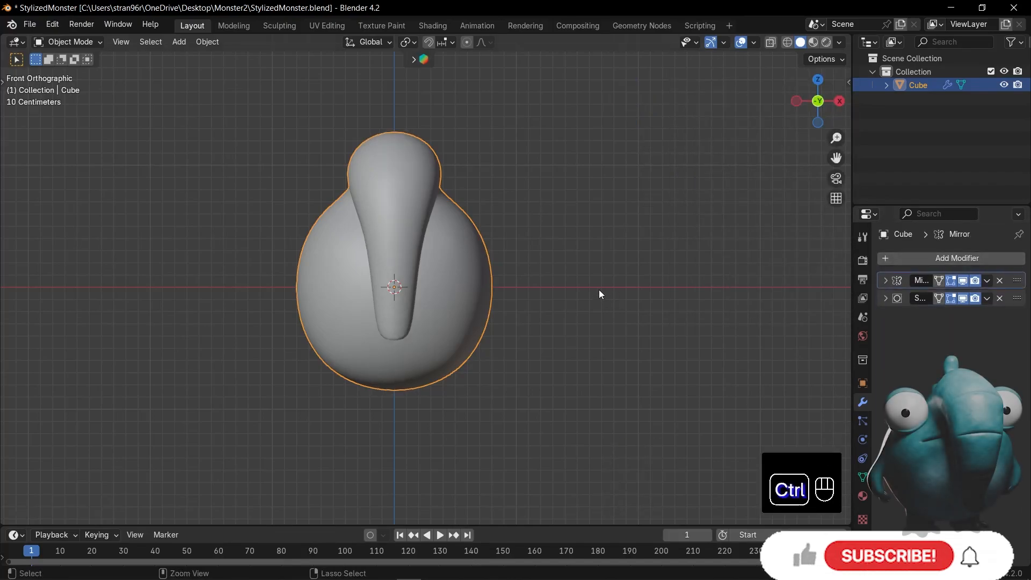
pyautogui.hotkey('ctrl', 's')
# Select the four faces at the middle of the body's side and inset them
pyautogui.press('Tab')
pyautogui.moveTo(598, 289); pyautogui.dragTo(475, 332, button='middle')
pyautogui.keyDown('shift'); pyautogui.moveTo(475, 332); pyautogui.dragTo(584, 325, button='middle'); pyautogui.keyUp('shift')
pyautogui.scroll(1, 584, 325)
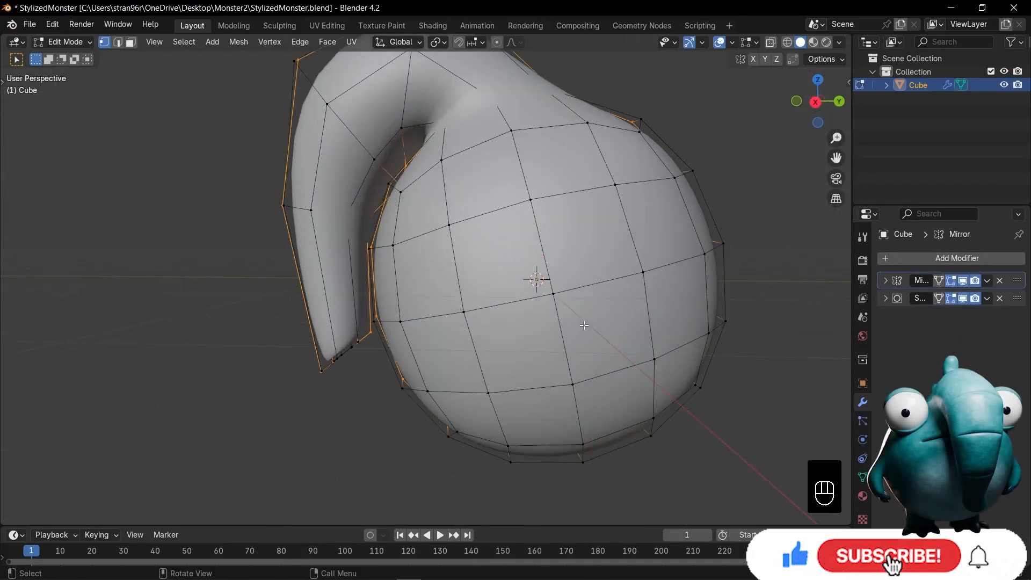
pyautogui.moveTo(544, 288); pyautogui.dragTo(576, 311)
pyautogui.press('i')
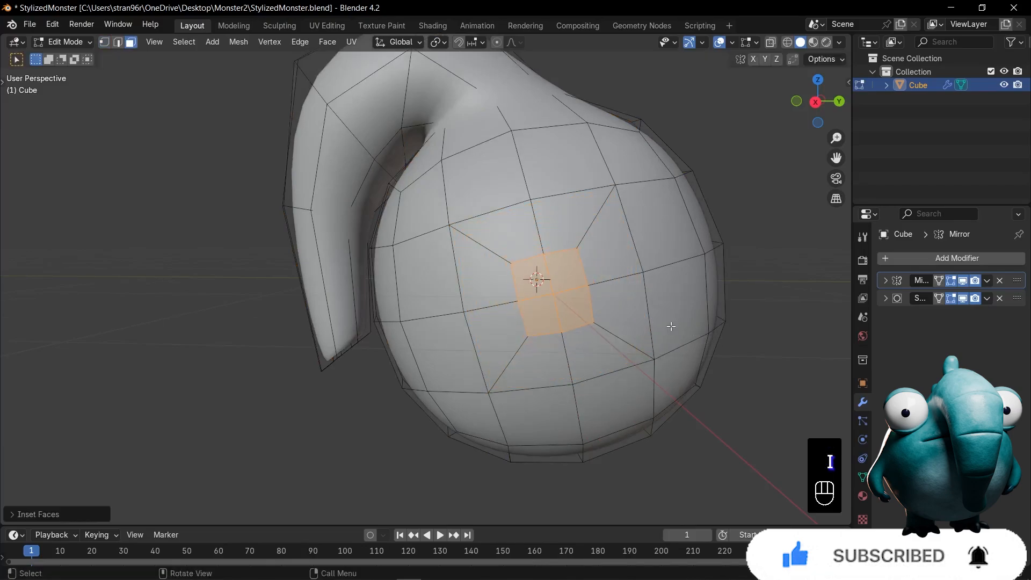
# Edge-slide the upper edges of the inset patch down slightly, and delete the inset faces to open an arm hole
pyautogui.scroll(1, 671, 326)
pyautogui.press('g')
pyautogui.press('g')
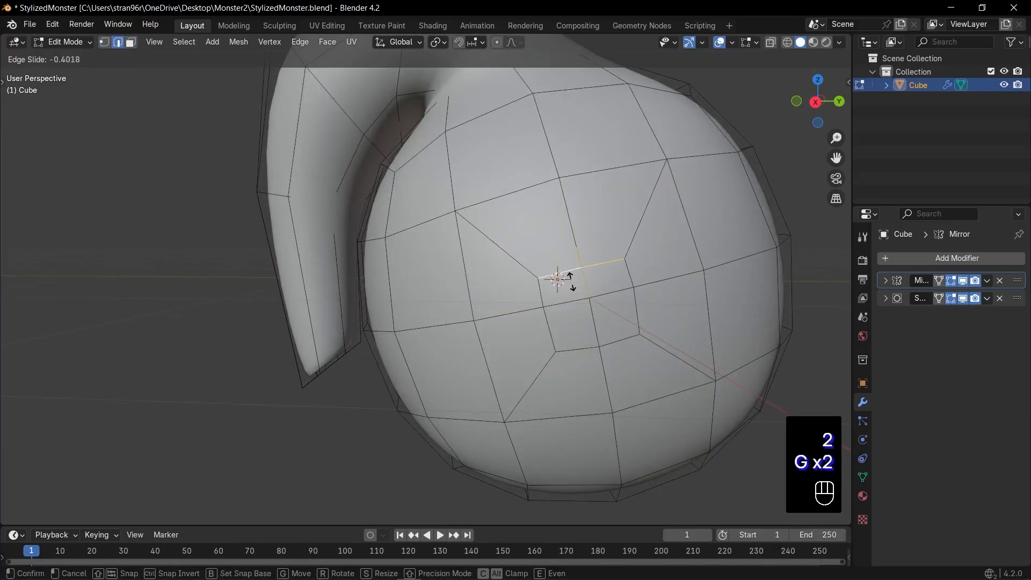
pyautogui.click(591, 293)
pyautogui.press('3')
pyautogui.press('x')
pyautogui.click(604, 317)
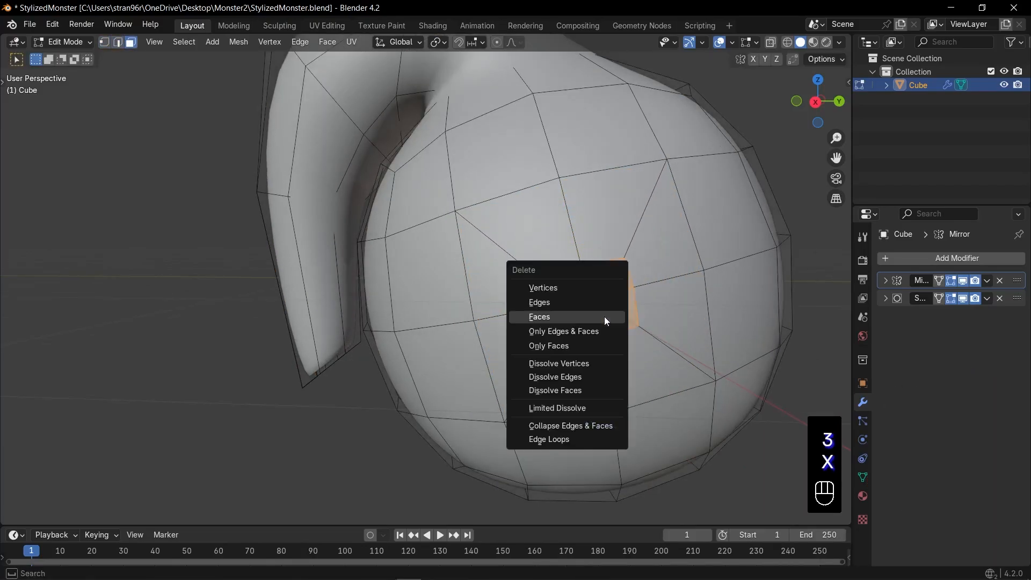
# Move the arm hole's edge loop slightly outward in the front view and extrude it outward and down as an upper arm
pyautogui.press('2')
pyautogui.keyDown('alt'); pyautogui.click(623, 300); pyautogui.keyUp('alt')
pyautogui.press('KP_1')
pyautogui.keyDown('shift'); pyautogui.moveTo(628, 320); pyautogui.dragTo(601, 301, button='middle'); pyautogui.keyUp('shift')
pyautogui.press('g')
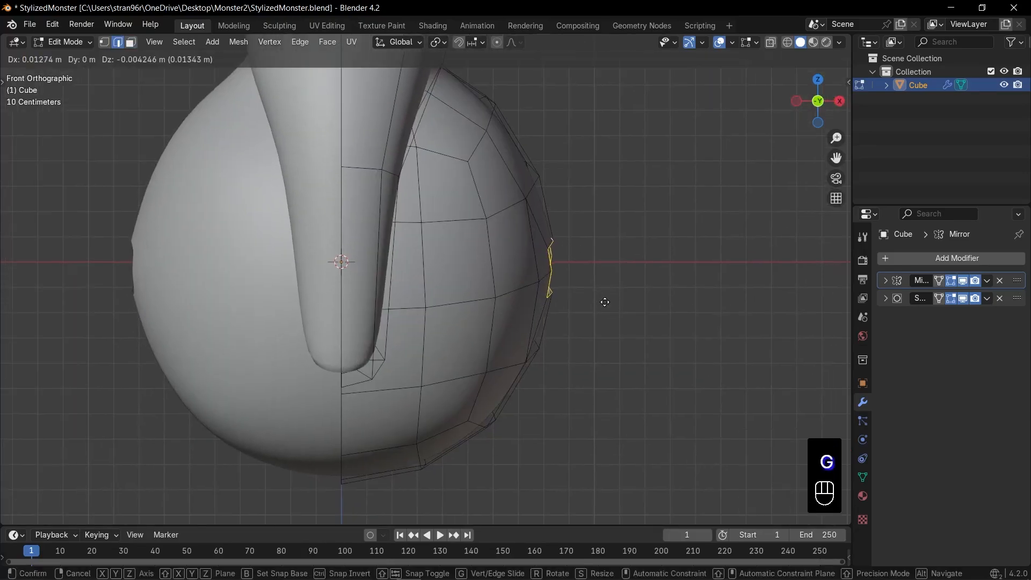
pyautogui.click(609, 318)
pyautogui.press('e')
pyautogui.click(643, 365)
# Flatten the arm's end loop by scaling it to 0 along Z
pyautogui.press('r')
pyautogui.press('z')
pyautogui.press('0')
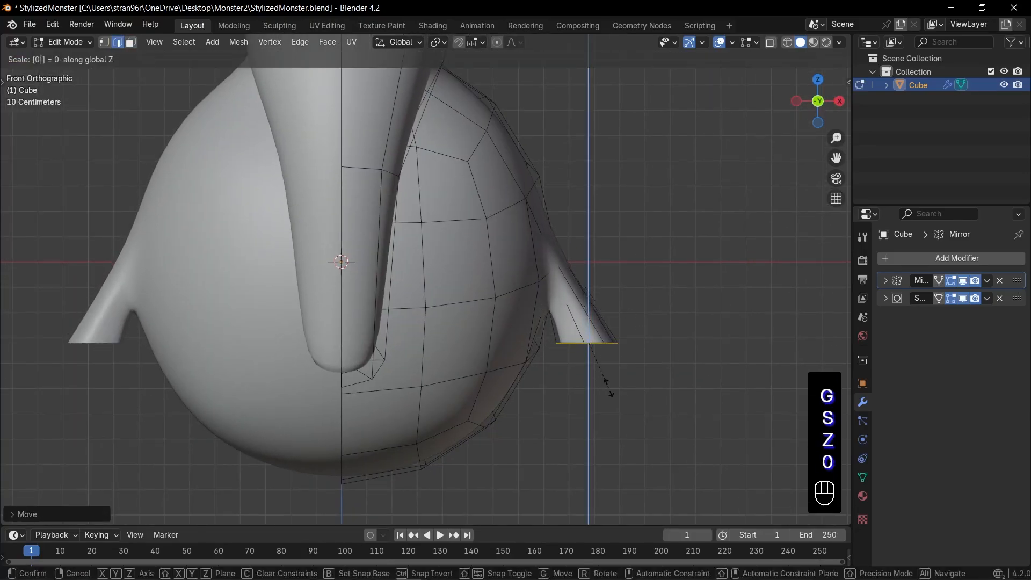
pyautogui.press('s')
pyautogui.press('z')
pyautogui.press('0')
pyautogui.press('KP_Enter')
# Narrow the arm's end loop along X and shift it closer to the body
pyautogui.keyDown('shift'); pyautogui.moveTo(615, 376); pyautogui.dragTo(558, 371, button='middle'); pyautogui.keyUp('shift')
pyautogui.scroll(2, 644, 397)
pyautogui.press('s')
pyautogui.press('x')
pyautogui.click(672, 408)
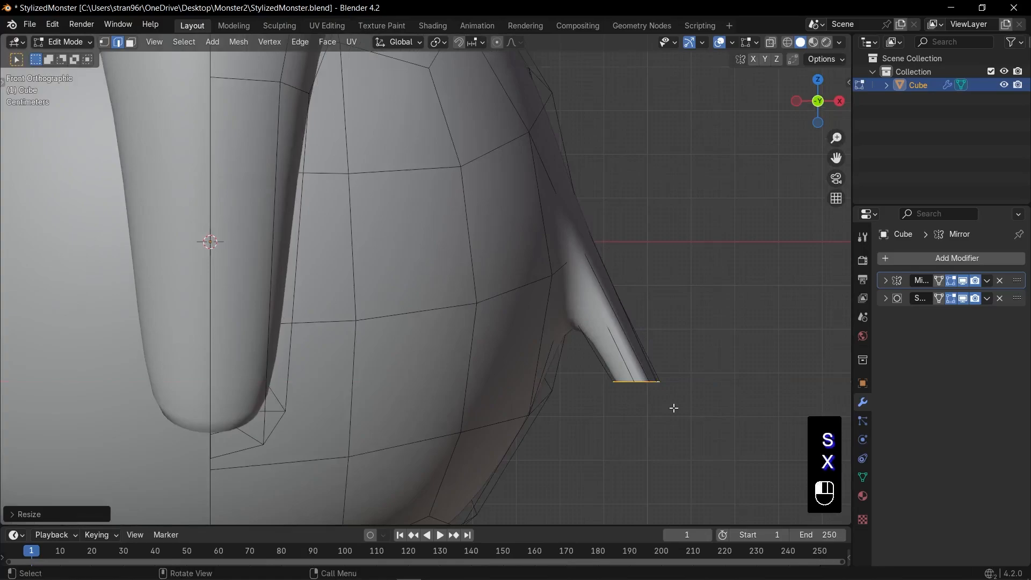
pyautogui.press('g')
pyautogui.click(646, 372)
# Extrude the arm's end loop downward as a forearm and fill its open end with a face
pyautogui.scroll(-2, 636, 381)
pyautogui.keyDown('shift'); pyautogui.moveTo(627, 393); pyautogui.dragTo(652, 334, button='middle'); pyautogui.keyUp('shift')
pyautogui.press('e')
pyautogui.click(642, 380)
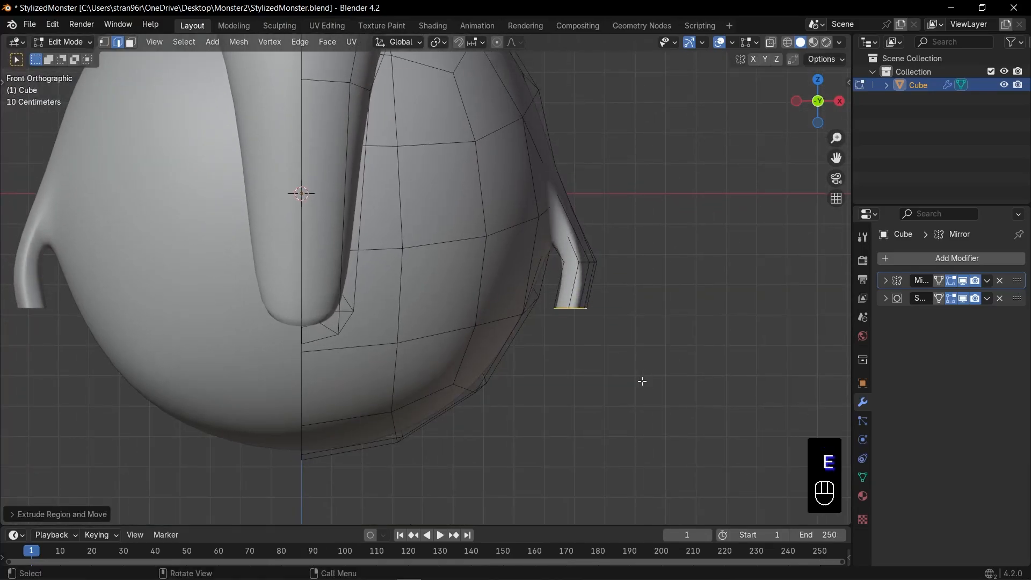
pyautogui.press('f')
# Edge-slide the lengthwise edge loop near the arm's front edge toward the middle of the arm
pyautogui.moveTo(642, 380); pyautogui.dragTo(554, 350, button='middle')
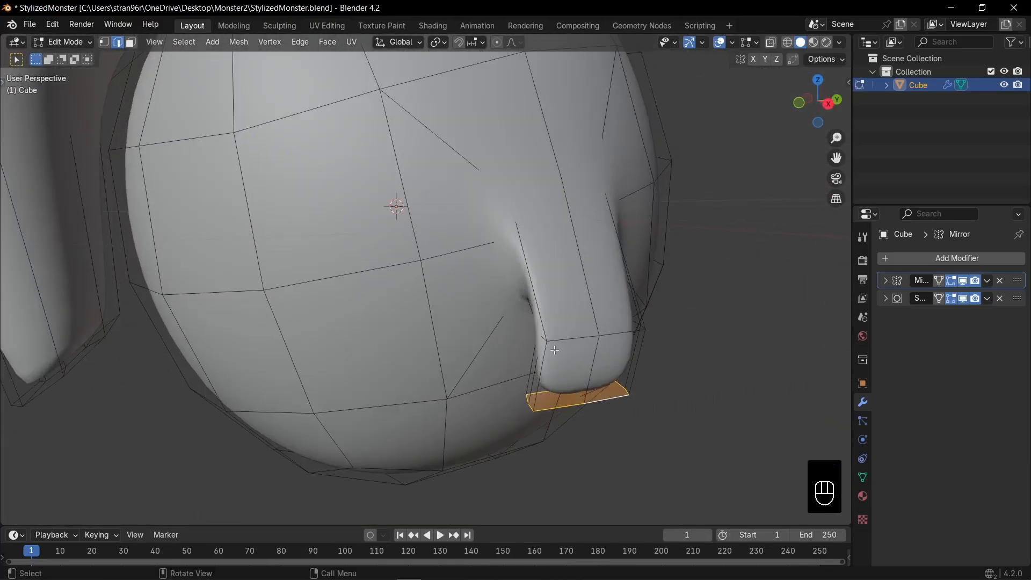
pyautogui.press('g')
pyautogui.press('g')
pyautogui.click(570, 364)
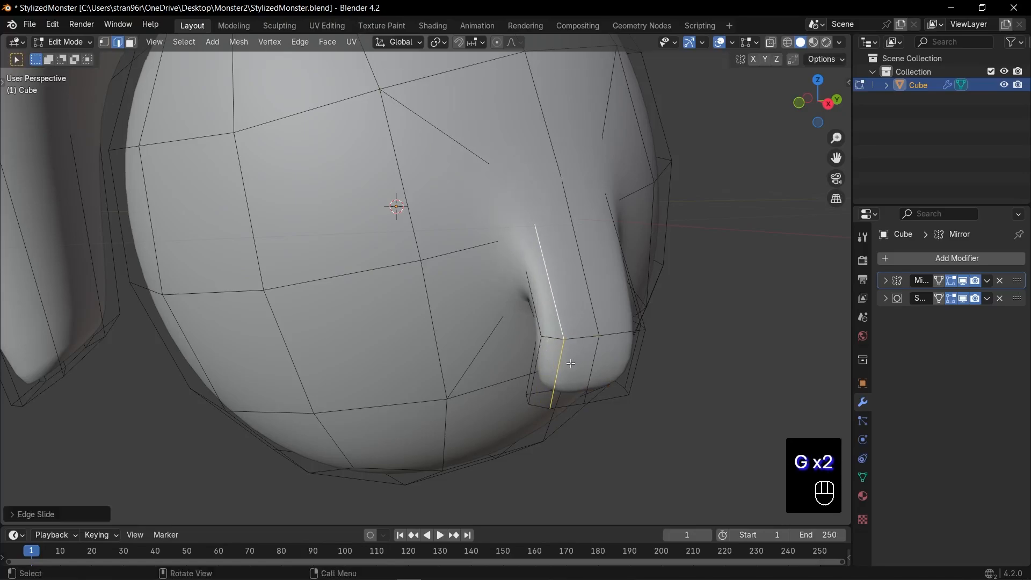
# Turn on X-ray and reposition the lengthwise edges along the inner side of the arm
pyautogui.hotkey('alt', 'z')
pyautogui.moveTo(530, 375); pyautogui.dragTo(666, 304, button='middle')
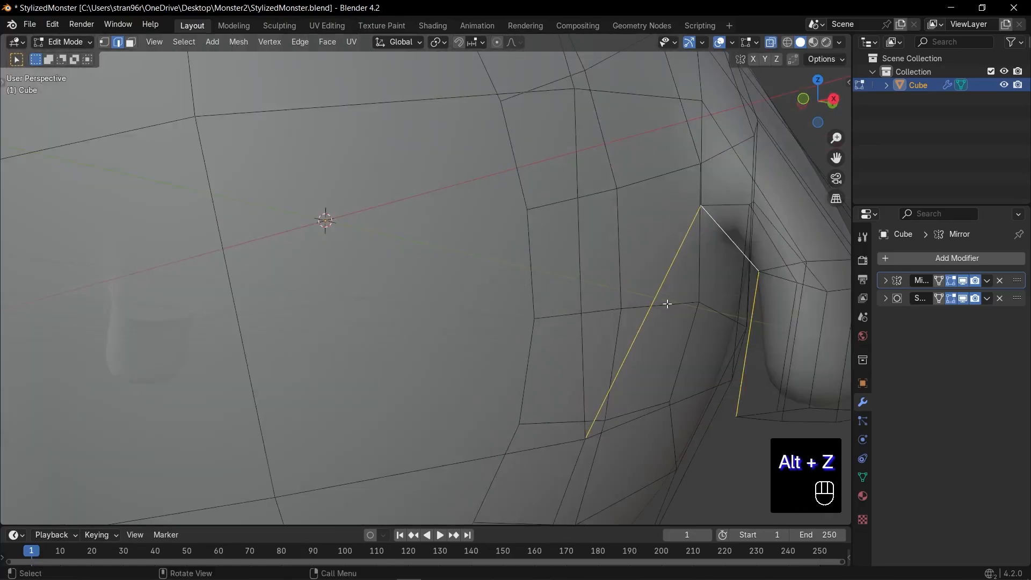
pyautogui.keyDown('shift'); pyautogui.click(741, 246); pyautogui.keyUp('shift')
pyautogui.scroll(-3, 741, 247)
pyautogui.moveTo(742, 246); pyautogui.dragTo(418, 203, button='middle')
pyautogui.click(714, 290)
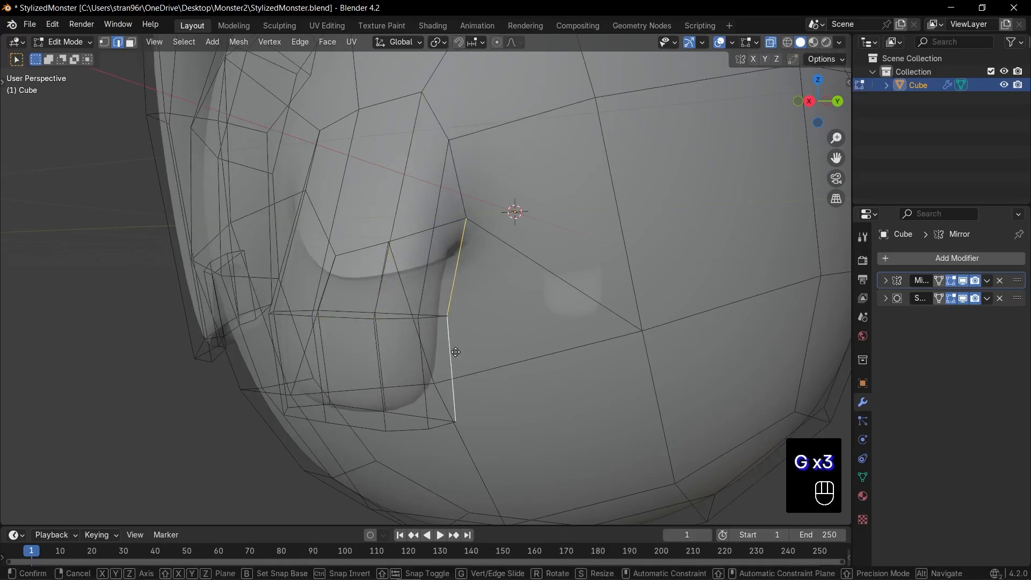
pyautogui.press('g')
pyautogui.moveTo(388, 413); pyautogui.dragTo(460, 342, button='middle')
pyautogui.keyDown('shift'); pyautogui.moveTo(460, 342); pyautogui.dragTo(463, 353, button='middle'); pyautogui.keyUp('shift')
# In front view, widen the arm's elbow edge loop along X, tilt it and move it up and outward
pyautogui.press('Tab')
pyautogui.hotkey('alt', 'z')
pyautogui.press('KP_1')
pyautogui.press('Tab')
pyautogui.press('1')
pyautogui.hotkey('alt', 'z')
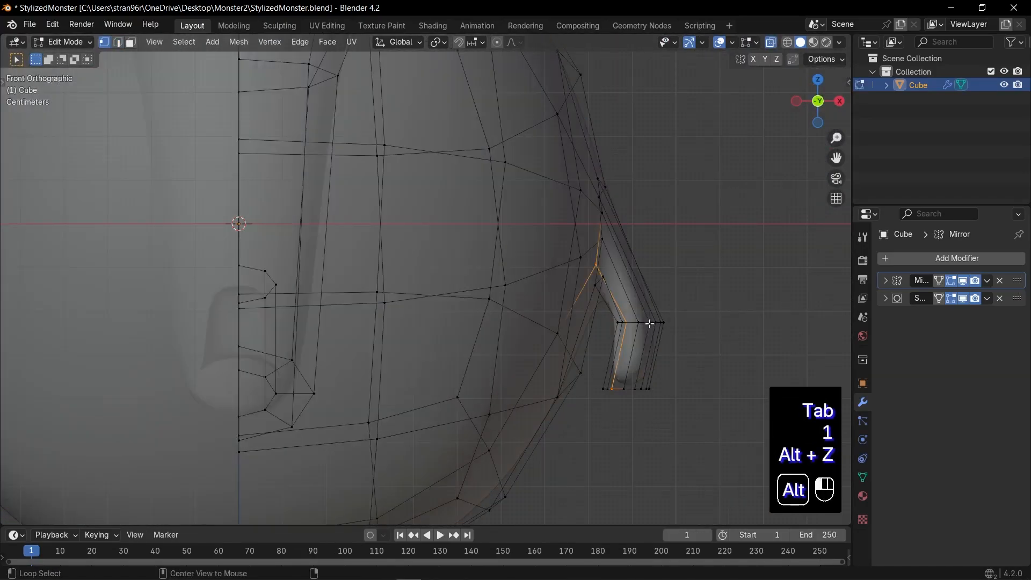
pyautogui.press('s')
pyautogui.press('x')
pyautogui.click(755, 334)
pyautogui.press('r')
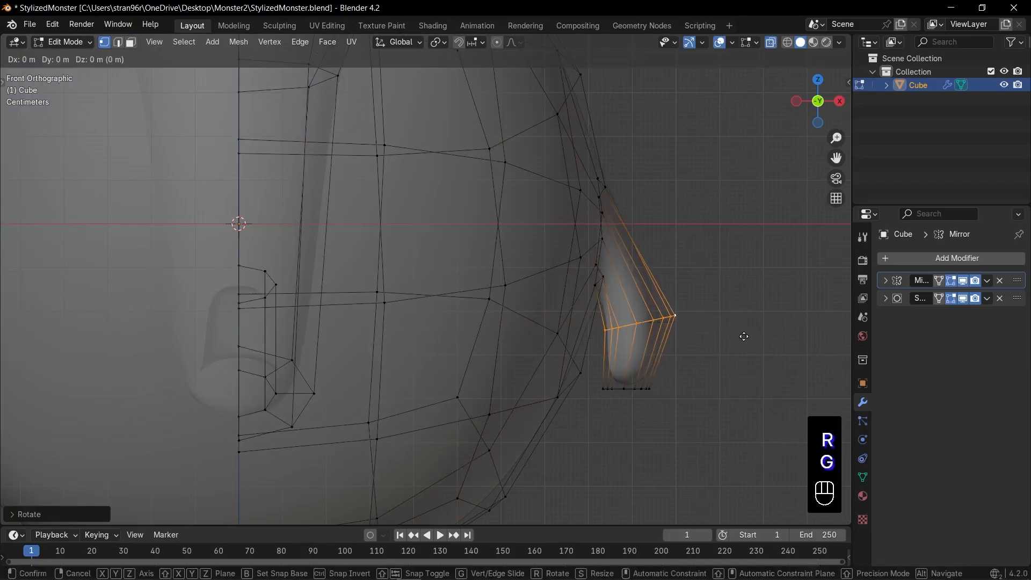
pyautogui.click(747, 304)
# Add an edge loop across the middle of the forearm, rotate it and move it outward to curve the arm
pyautogui.hotkey('ctrl', 'r')
pyautogui.doubleClick(648, 334)
pyautogui.press('r')
pyautogui.click(703, 369)
pyautogui.press('g')
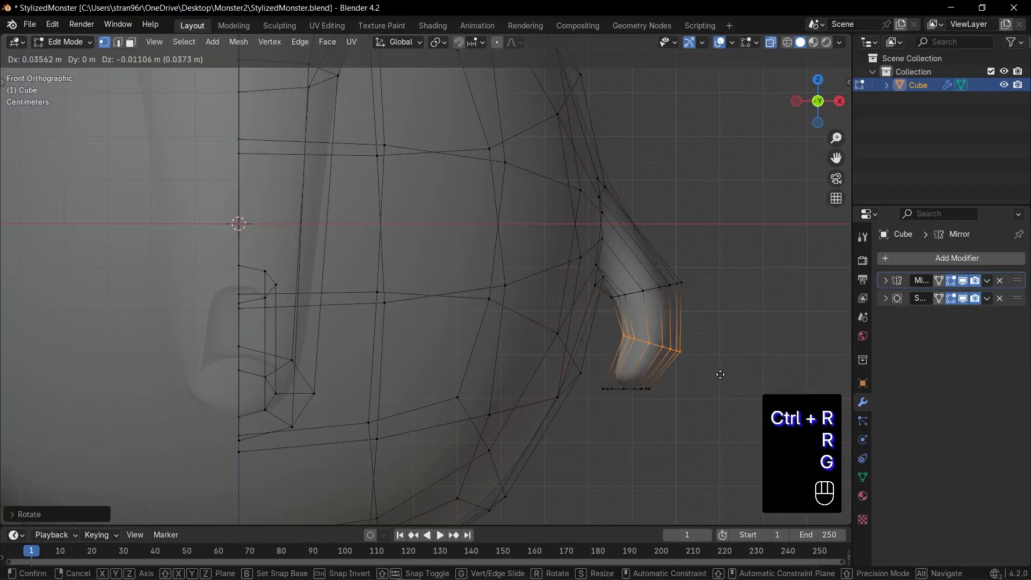
pyautogui.click(717, 376)
# Check the arm's smooth shape and shift the forearm's middle loop slightly down and inward
pyautogui.press('Tab')
pyautogui.scroll(-5, 698, 362)
pyautogui.hotkey('alt', 'z')
pyautogui.scroll(6, 618, 349)
pyautogui.press('Tab')
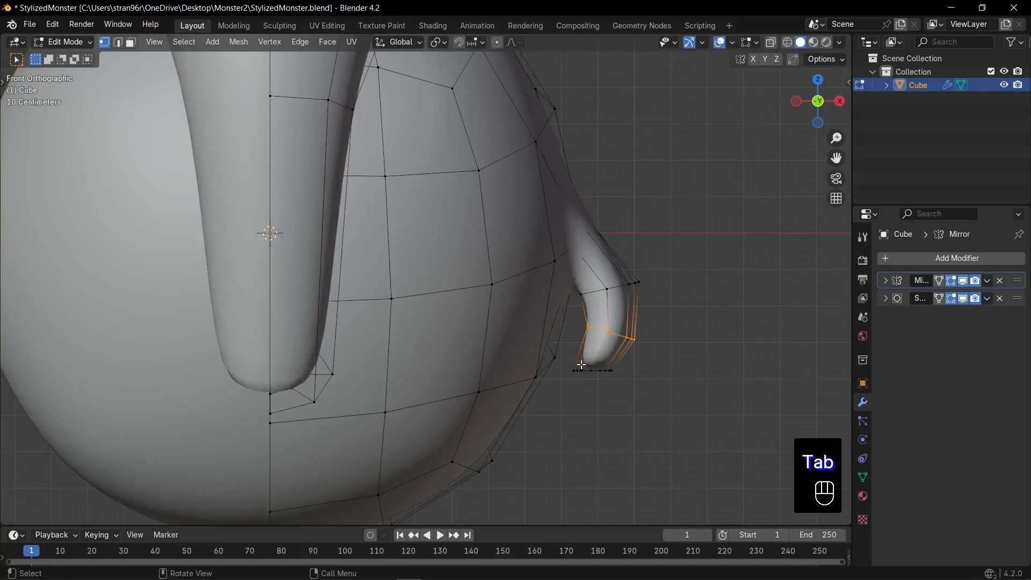
pyautogui.press('g')
pyautogui.click(642, 366)
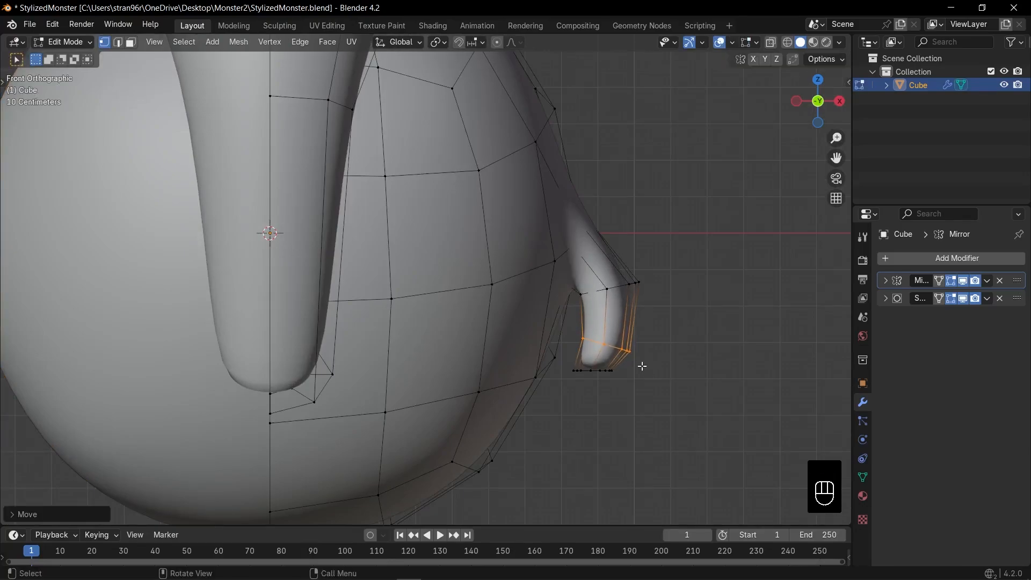
# Move and rotate the arm's end loop to follow the curve, and scale up the lower arm loops
pyautogui.press('1')
pyautogui.hotkey('alt', 'z')
pyautogui.press('g')
pyautogui.press('r')
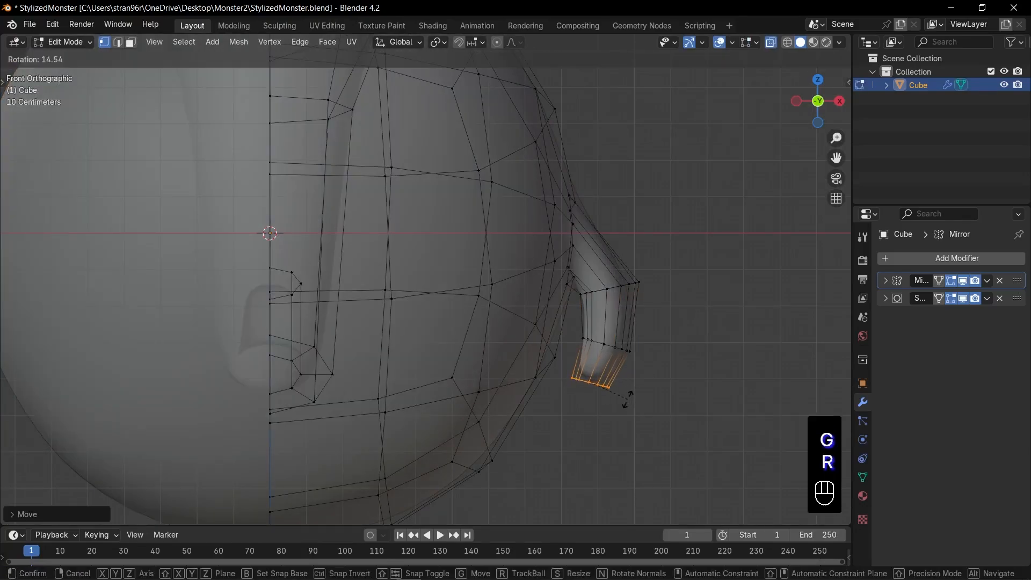
pyautogui.keyDown('alt'); pyautogui.click(619, 349); pyautogui.keyUp('alt')
pyautogui.press('s')
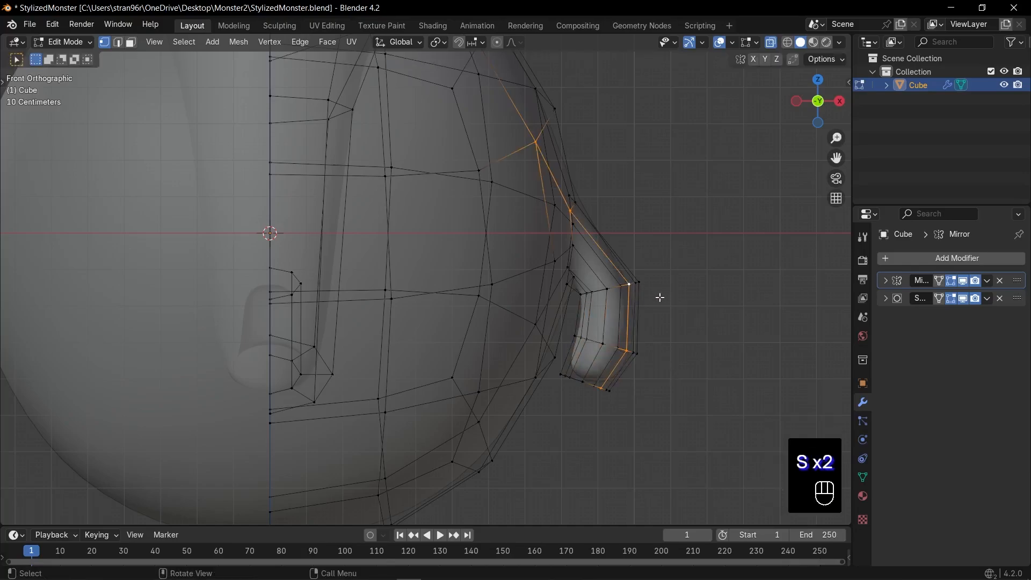
# Scale up the arm's elbow loop and rotate it slightly
pyautogui.press('s')
pyautogui.press('Escape')
pyautogui.press('s')
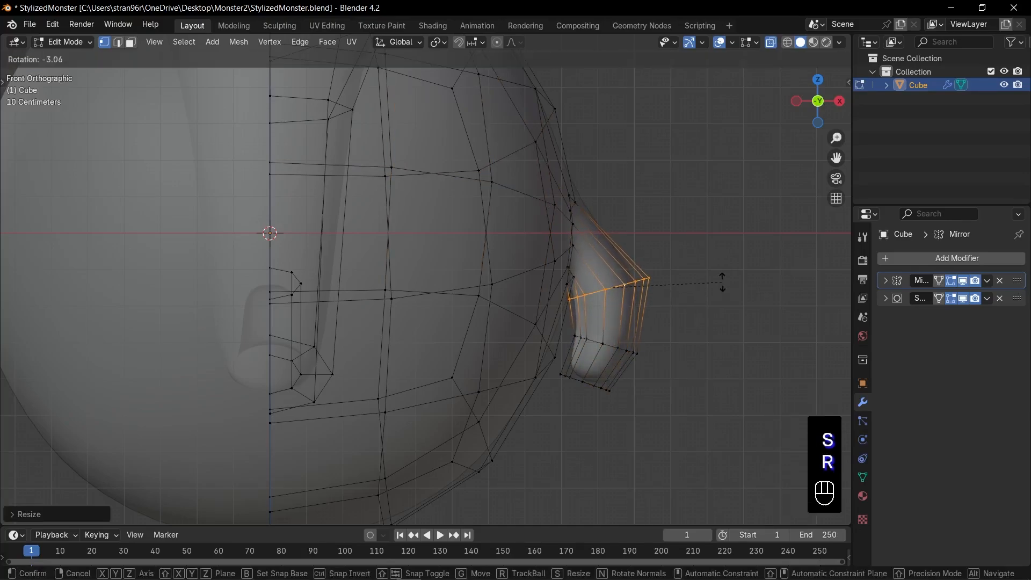
# Pull the middle vertices at the tip of the arm down along Z to round the hand
pyautogui.press('KP_3')
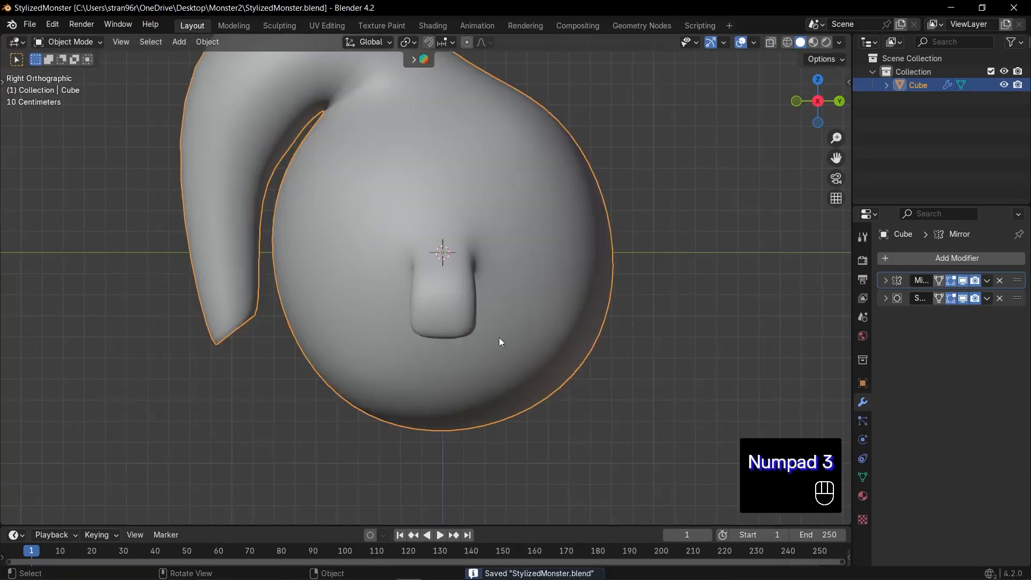
pyautogui.press('Tab')
pyautogui.hotkey('alt', 'z')
pyautogui.moveTo(473, 236); pyautogui.dragTo(476, 234, button='middle')
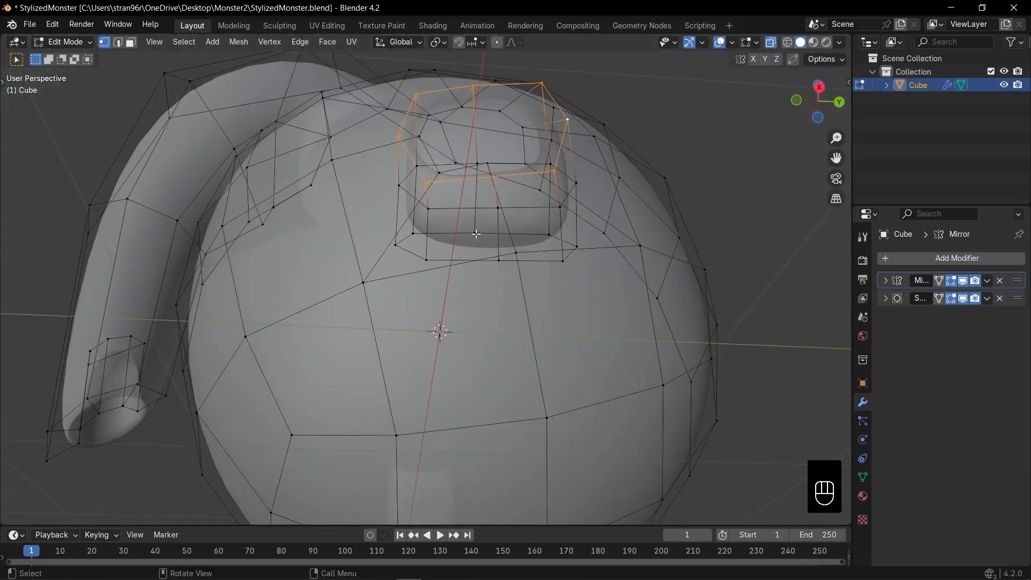
pyautogui.click(522, 305)
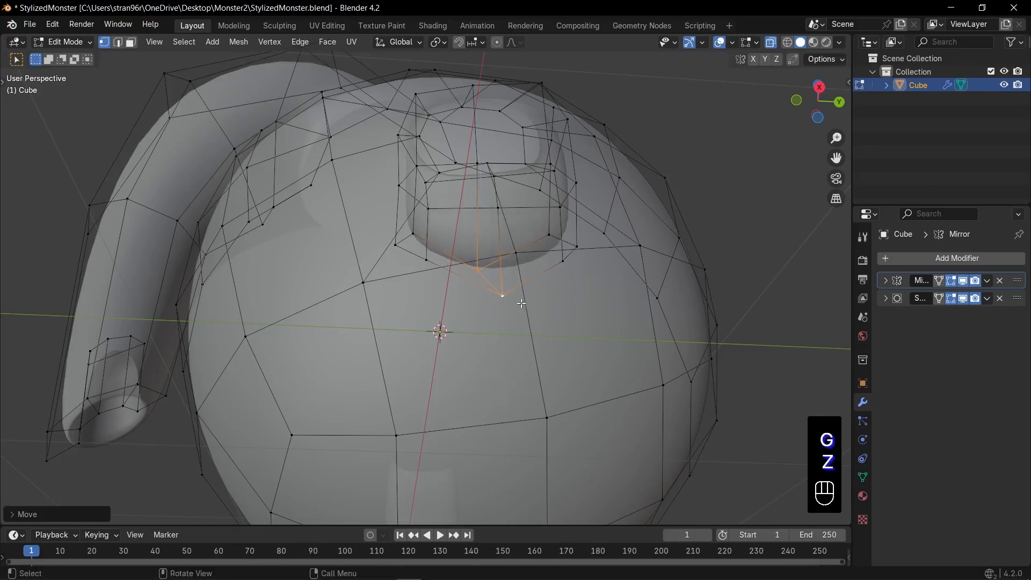
pyautogui.press('Tab')
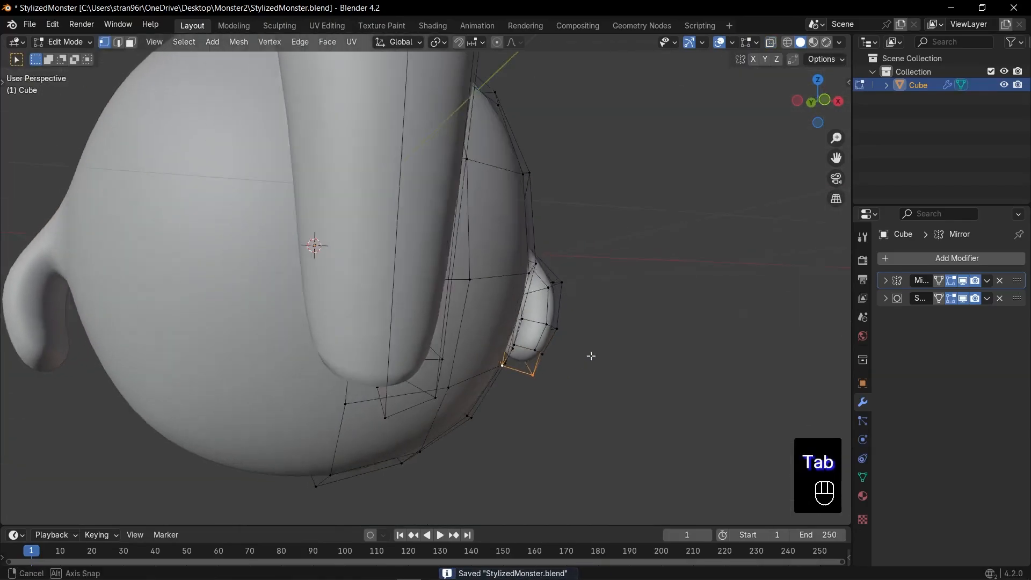
pyautogui.scroll(3, 591, 354)
# Move the middle vertices on the forearm's outer side along X to round out the arm
pyautogui.moveTo(590, 352); pyautogui.dragTo(650, 355, button='middle')
pyautogui.hotkey('alt', 'z')
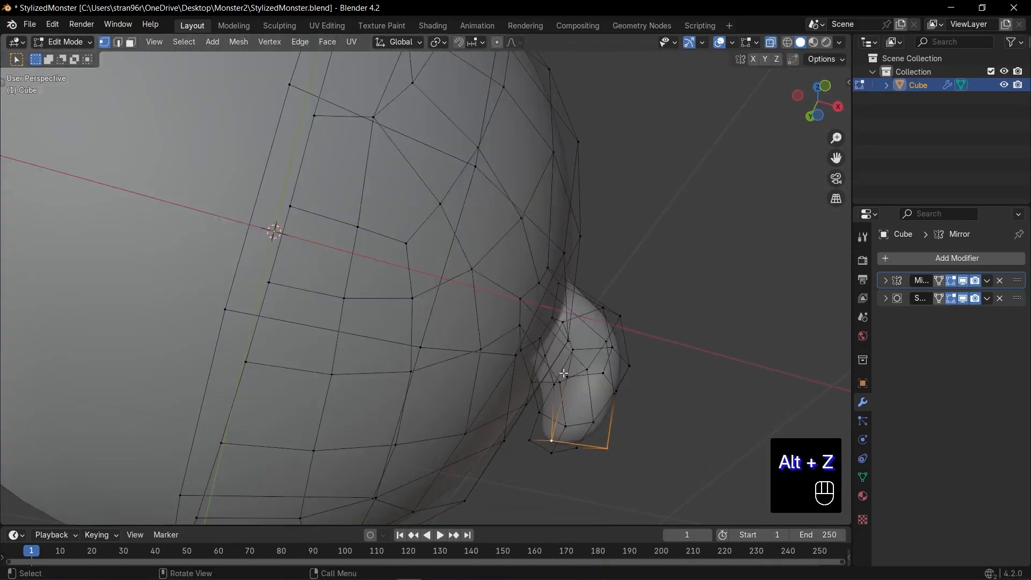
pyautogui.hotkey('alt', 'z')
pyautogui.press('g')
pyautogui.press('x')
pyautogui.click(587, 406)
pyautogui.press('g')
pyautogui.press('x')
pyautogui.click(677, 294)
pyautogui.moveTo(676, 294); pyautogui.dragTo(647, 330, button='middle')
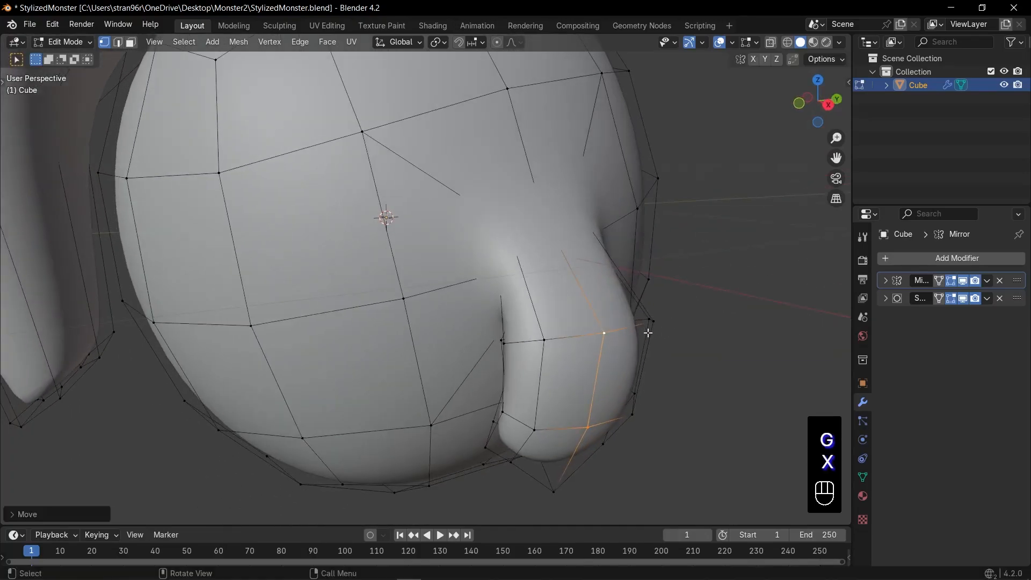
pyautogui.hotkey('alt', 'z')
pyautogui.moveTo(517, 189); pyautogui.dragTo(577, 254)
pyautogui.hotkey('alt', 'z')
pyautogui.moveTo(577, 255); pyautogui.dragTo(635, 255, button='middle')
pyautogui.click(647, 258)
# Return to Object Mode and save the file
pyautogui.press('Tab')
pyautogui.scroll(-4, 647, 259)
pyautogui.hotkey('ctrl', 's')
# Inset the four faces on the underside of the body and delete the inner faces to open a leg hole
pyautogui.press('Tab')
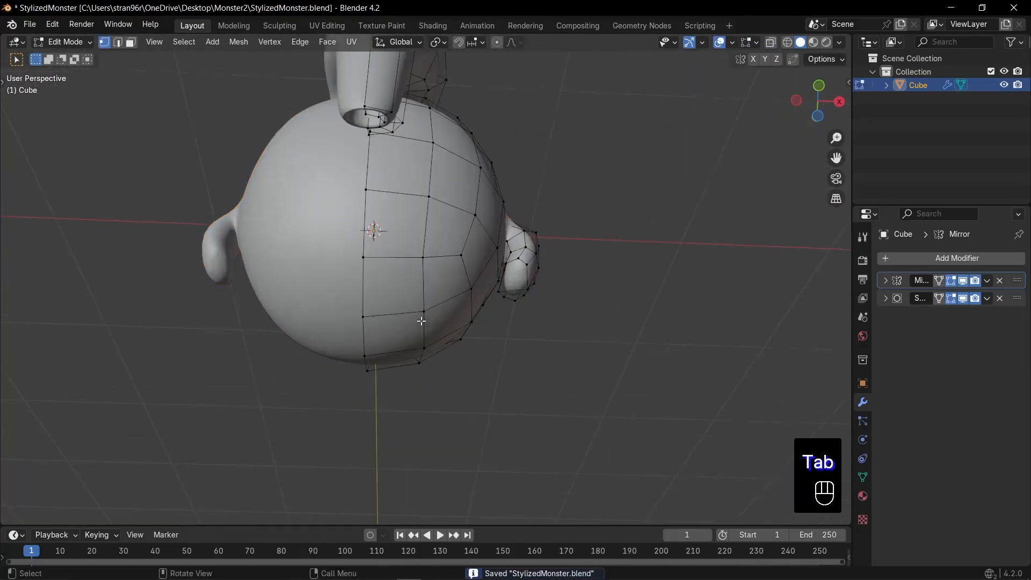
pyautogui.moveTo(484, 344); pyautogui.dragTo(473, 285, button='middle')
pyautogui.press('3')
pyautogui.moveTo(411, 320); pyautogui.dragTo(437, 355)
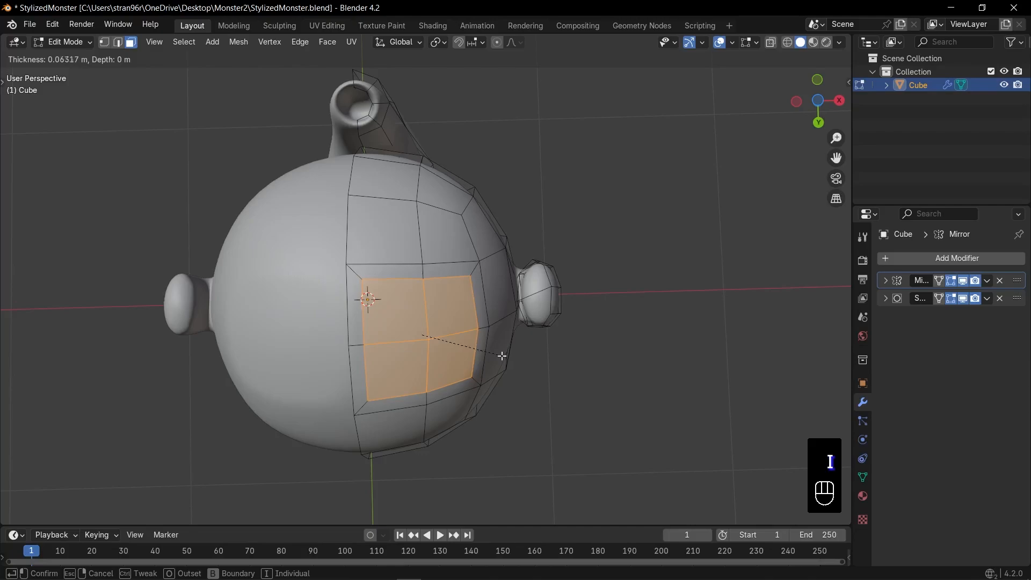
pyautogui.click(487, 351)
pyautogui.press('x')
pyautogui.click(482, 351)
# Shape the border of the leg hole into a circle with LoopTools
pyautogui.press('2')
pyautogui.rightClick(387, 143)
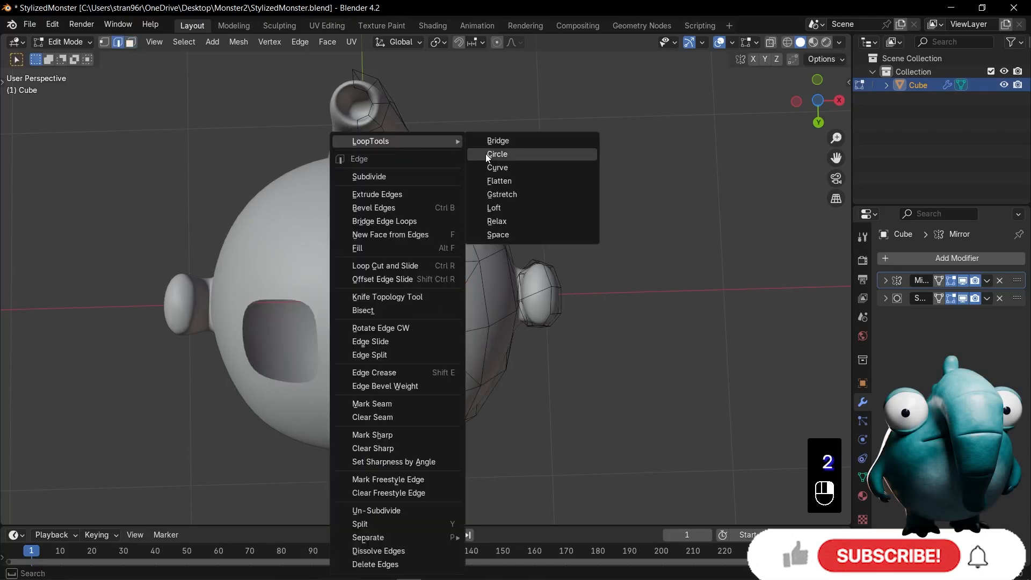
pyautogui.click(485, 154)
# Extrude the hole's border downward as a leg, flatten its end with a Z scale of 0 and fill it
pyautogui.press('KP_1')
pyautogui.keyDown('shift'); pyautogui.moveTo(537, 344); pyautogui.dragTo(490, 376, button='middle'); pyautogui.keyUp('shift')
pyautogui.press('e')
pyautogui.click(497, 383)
pyautogui.press('s')
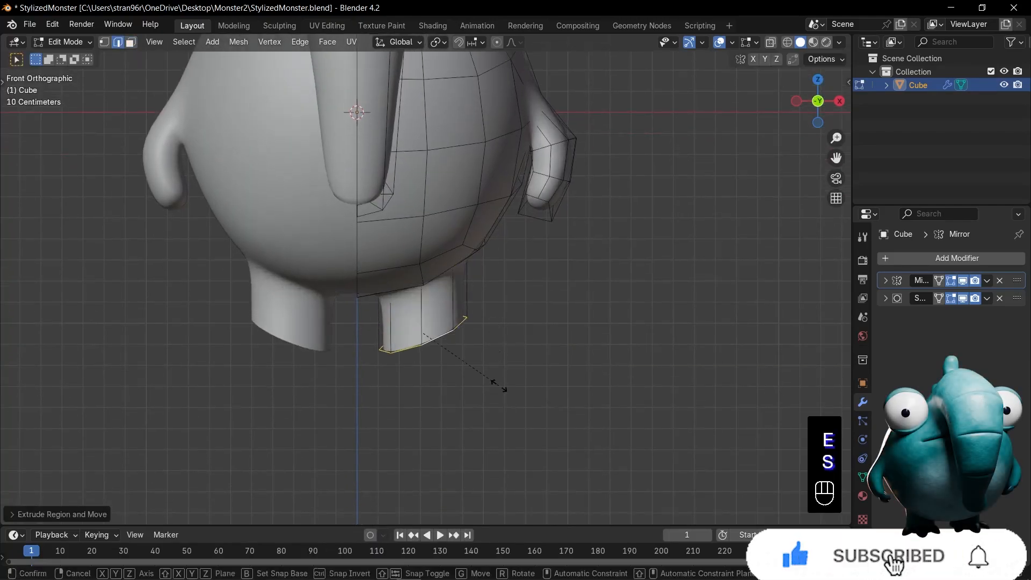
pyautogui.press('z')
pyautogui.press('0')
pyautogui.press('KP_Enter')
pyautogui.press('f')
# Add an edge loop near the bottom of the leg and flatten it with a Z scale of 0
pyautogui.hotkey('ctrl', 'r')
pyautogui.click(460, 315)
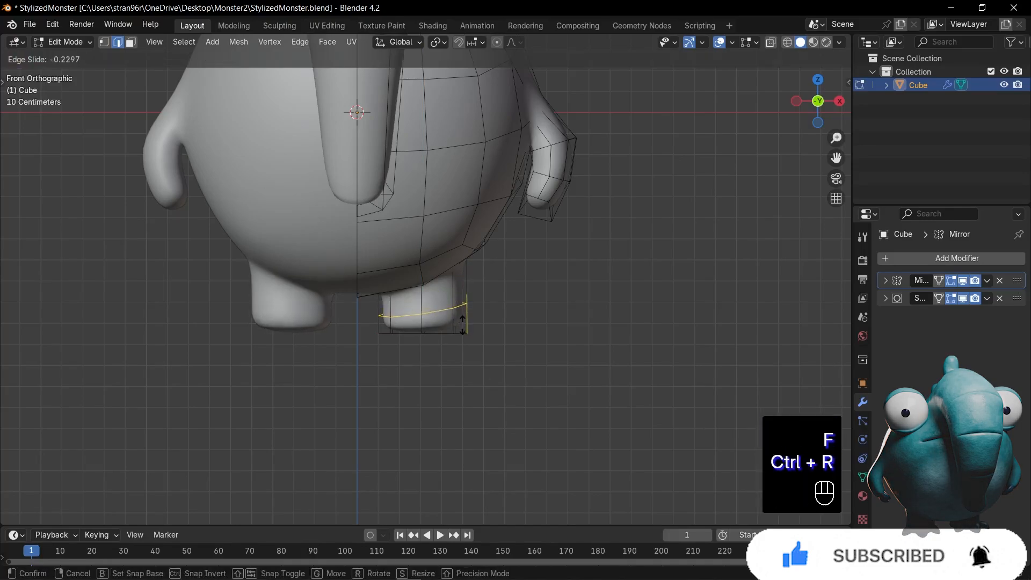
pyautogui.click(460, 328)
pyautogui.press('s')
pyautogui.press('z')
pyautogui.press('0')
pyautogui.press('KP_Enter')
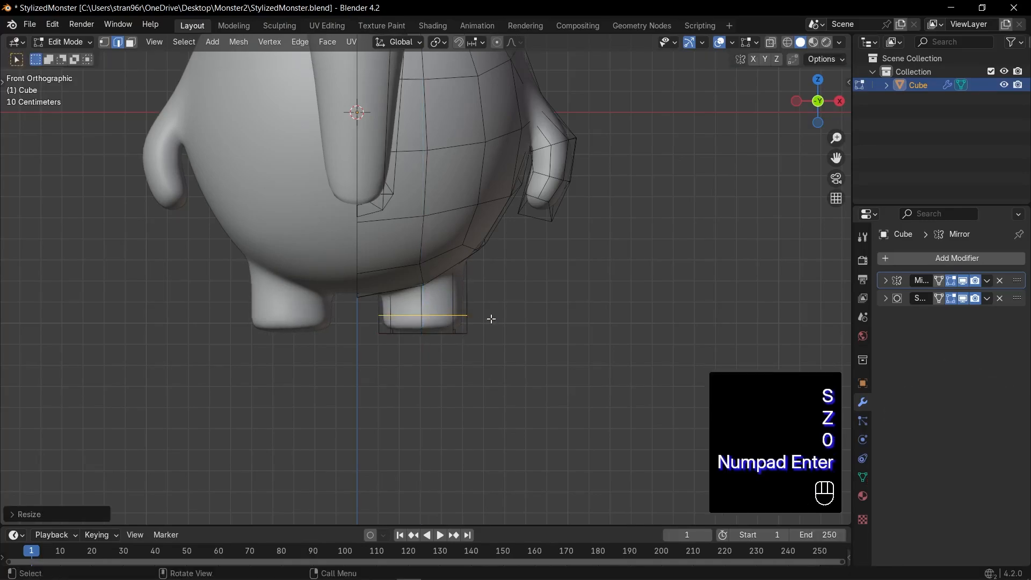
# Move the new leg loop along Z and scale up the leg's bottom vertices to flare the foot
pyautogui.scroll(2, 491, 319)
pyautogui.press('g')
pyautogui.press('z')
pyautogui.click(487, 357)
pyautogui.press('1')
pyautogui.hotkey('alt', 'z')
# Leave Edit Mode and save the monster file
pyautogui.hotkey('alt', 'z')
pyautogui.press('s')
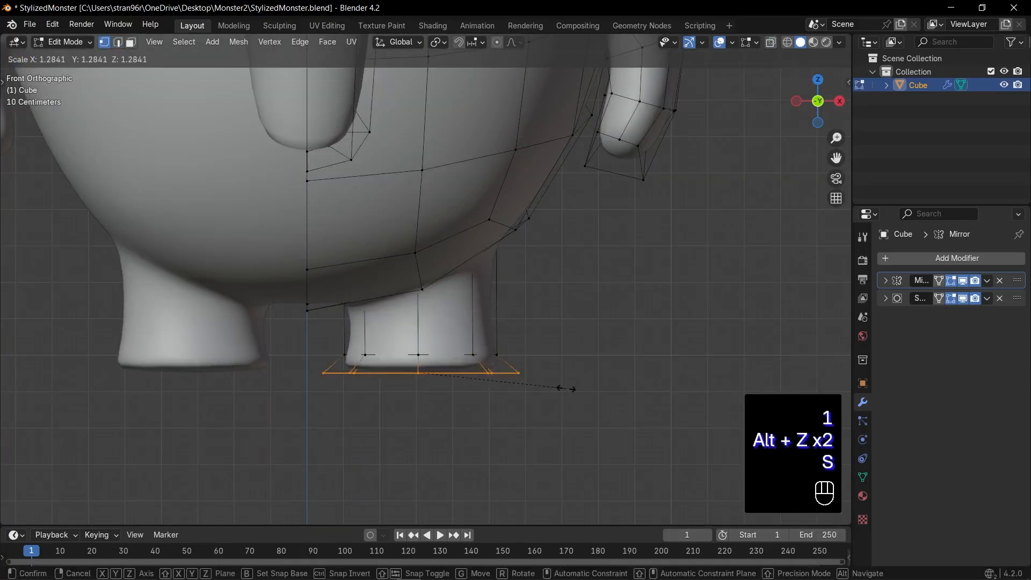
pyautogui.click(568, 393)
pyautogui.press('Tab')
pyautogui.hotkey('alt', 'z')
pyautogui.hotkey('alt', 'z')
pyautogui.scroll(-4, 510, 369)
pyautogui.hotkey('ctrl', 's')
# Add a cube, isolate it in local view, scale it down and thin it along Y
pyautogui.hotkey('shift', 'a')
pyautogui.click(558, 333)
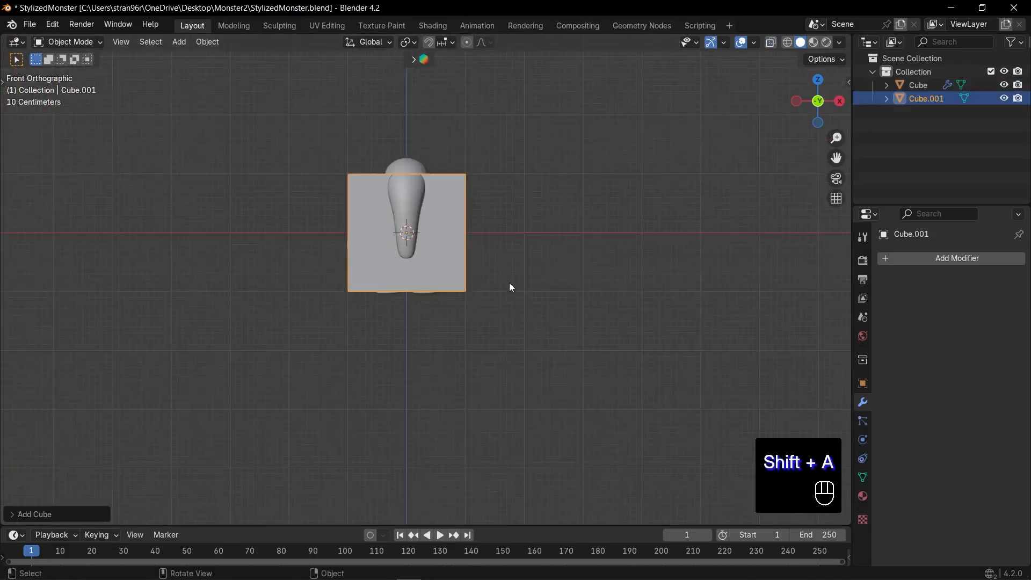
pyautogui.press('KP_Divide')
pyautogui.press('s')
pyautogui.click(529, 285)
pyautogui.moveTo(529, 284); pyautogui.dragTo(528, 339, button='middle')
pyautogui.press('s')
pyautogui.press('y')
pyautogui.click(504, 296)
# Add a centered vertical loop cut through the thin cube in front view
pyautogui.press('KP_1')
pyautogui.press('Tab')
pyautogui.hotkey('ctrl', 'r')
pyautogui.click(433, 224)
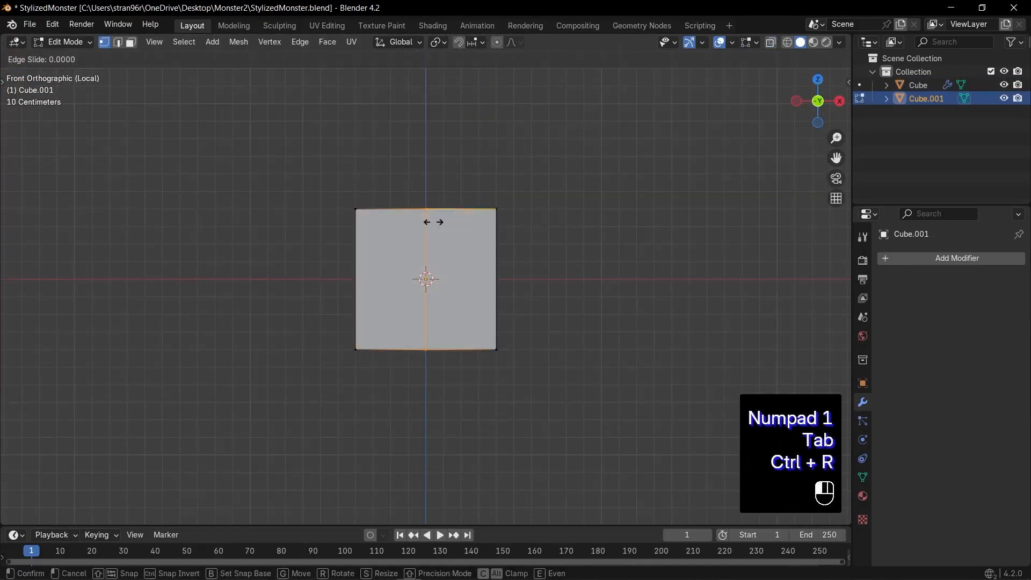
pyautogui.rightClick(433, 223)
# Apply the thin cube's transform in Object Mode and save the file
pyautogui.press('Tab')
pyautogui.hotkey('ctrl', 'a')
pyautogui.click(477, 263)
pyautogui.hotkey('ctrl', 's')
# Raise the cube's top center edge about 0.19 m along Z and lower the rear top vertices into a sloped peak
pyautogui.press('Tab')
pyautogui.hotkey('alt', 'z')
pyautogui.press('g')
pyautogui.press('z')
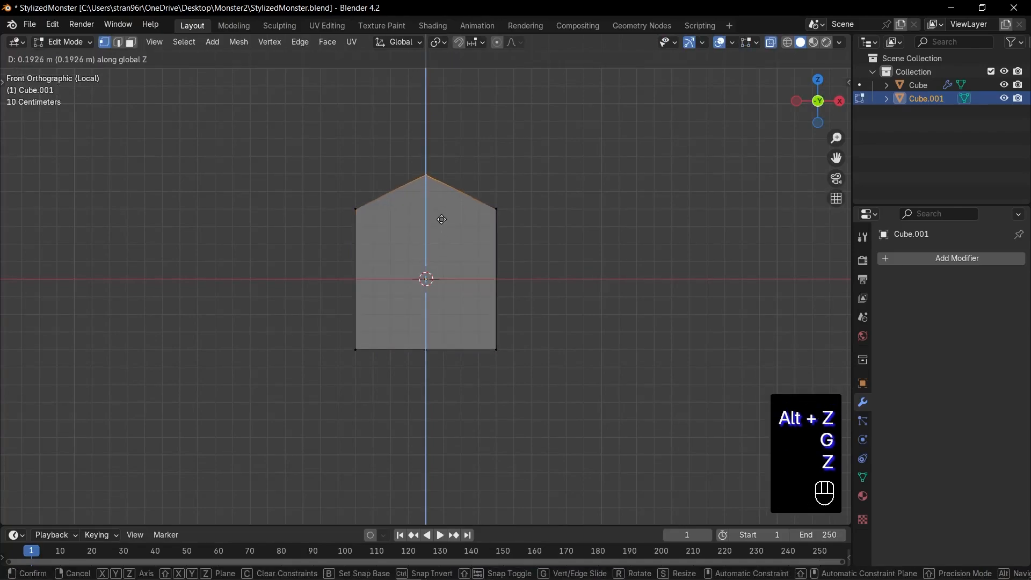
pyautogui.click(441, 219)
pyautogui.moveTo(441, 220); pyautogui.dragTo(494, 215, button='middle')
pyautogui.press('g')
pyautogui.press('g')
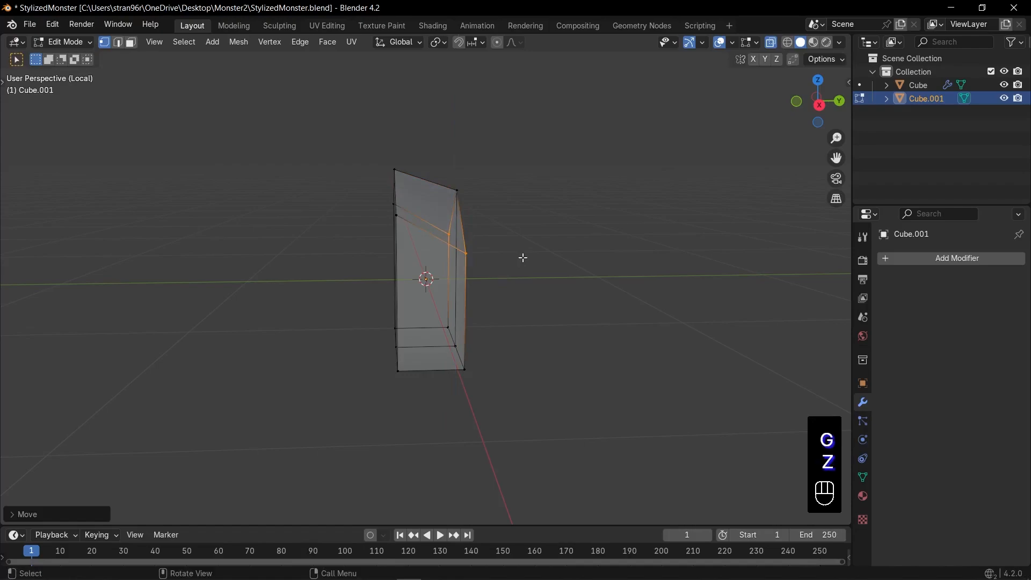
# Add a centered loop cut through the peaked piece's thickness and delete its bottom faces
pyautogui.moveTo(524, 258); pyautogui.dragTo(469, 148, button='middle')
pyautogui.click(399, 229)
pyautogui.rightClick(400, 230)
pyautogui.press('3')
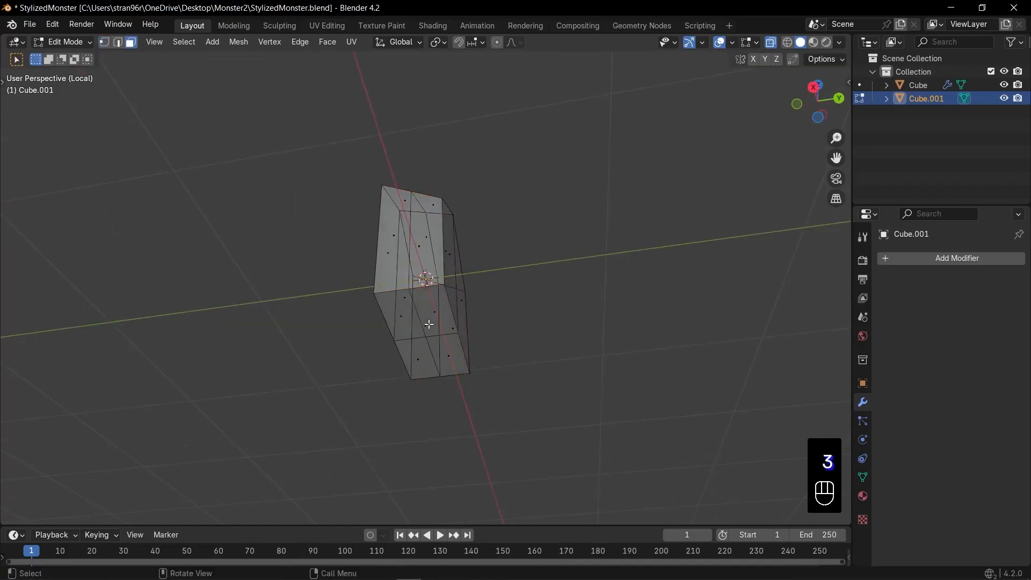
pyautogui.hotkey('alt', 'z')
pyautogui.moveTo(416, 317); pyautogui.dragTo(437, 356)
pyautogui.press('x')
pyautogui.click(438, 354)
# Mirror the peaked piece across X with a Mirror modifier that has Clipping enabled
pyautogui.moveTo(427, 318); pyautogui.dragTo(398, 303, button='middle')
pyautogui.press('2')
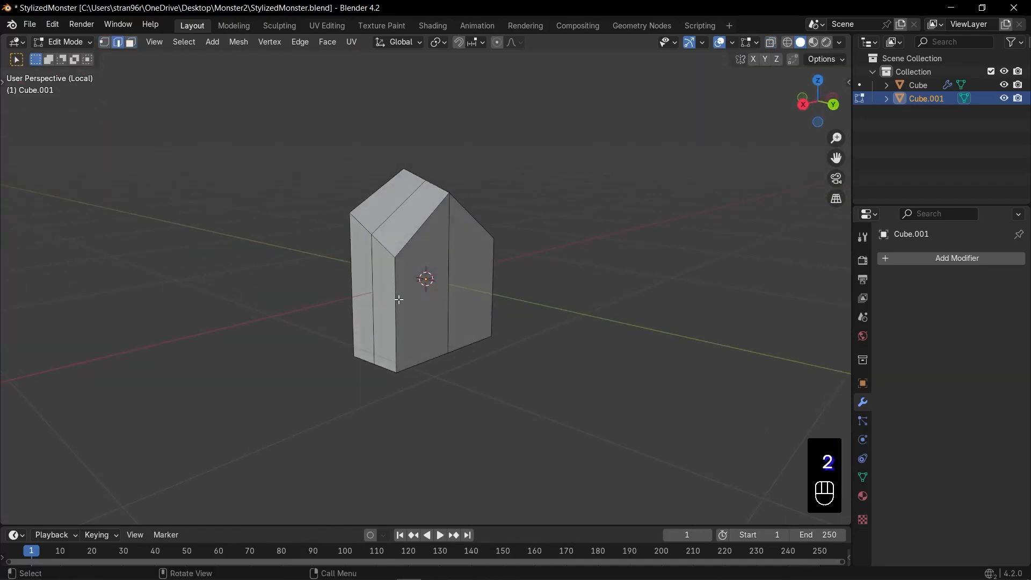
pyautogui.press('Tab')
pyautogui.press('n')
pyautogui.click(751, 101)
pyautogui.press('n')
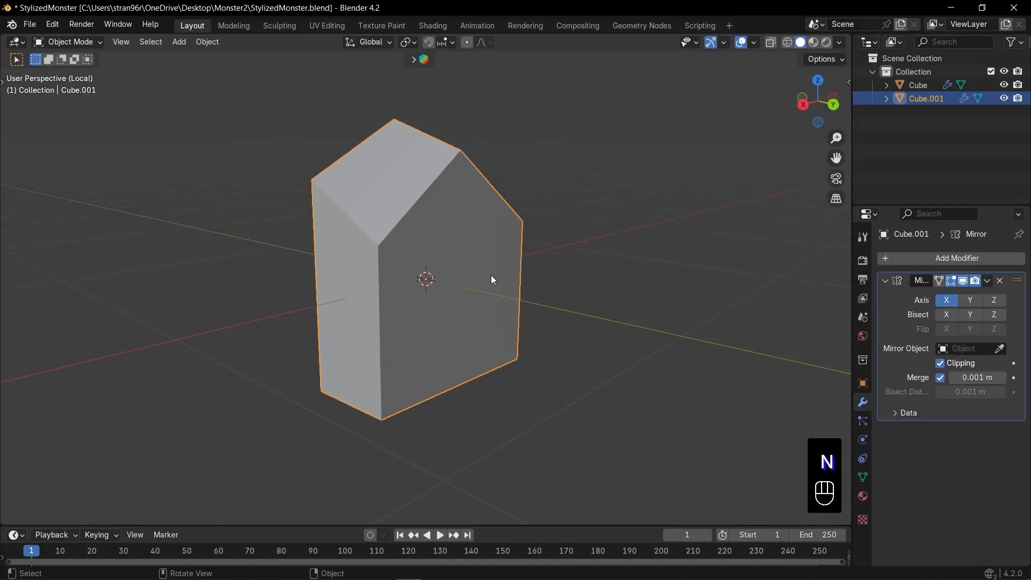
# Apply the mirrored piece's transform and save the file
pyautogui.hotkey('ctrl', 'a')
pyautogui.click(491, 275)
pyautogui.hotkey('ctrl', 's')
# Edge-slide the piece's outer rear vertical edge inward to bevel its side
pyautogui.press('Tab')
pyautogui.press('g')
pyautogui.press('g')
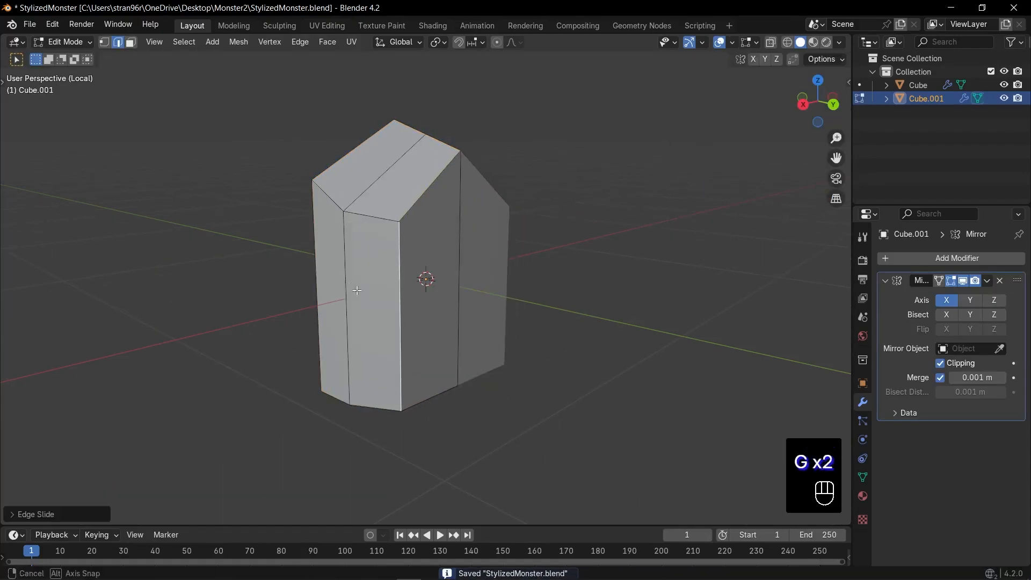
# Edge-slide two more outer edges of the peaked piece to taper its side and upper corner
pyautogui.moveTo(356, 290); pyautogui.dragTo(499, 291, button='middle')
pyautogui.click(502, 290)
pyautogui.press('g')
pyautogui.press('g')
pyautogui.click(478, 268)
pyautogui.moveTo(477, 226); pyautogui.dragTo(543, 233, button='middle')
pyautogui.click(423, 211)
pyautogui.press('g')
pyautogui.press('g')
pyautogui.click(424, 238)
# Add a level 2 Subdivision Surface modifier to the peaked piece and save the file
pyautogui.press('Tab')
pyautogui.hotkey('ctrl', '2')
pyautogui.hotkey('ctrl', 's')
# Add a horizontal loop cut around the piece's middle and move it backward in the side view
pyautogui.press('KP_1')
pyautogui.press('KP_3')
pyautogui.press('Tab')
pyautogui.hotkey('ctrl', 'r')
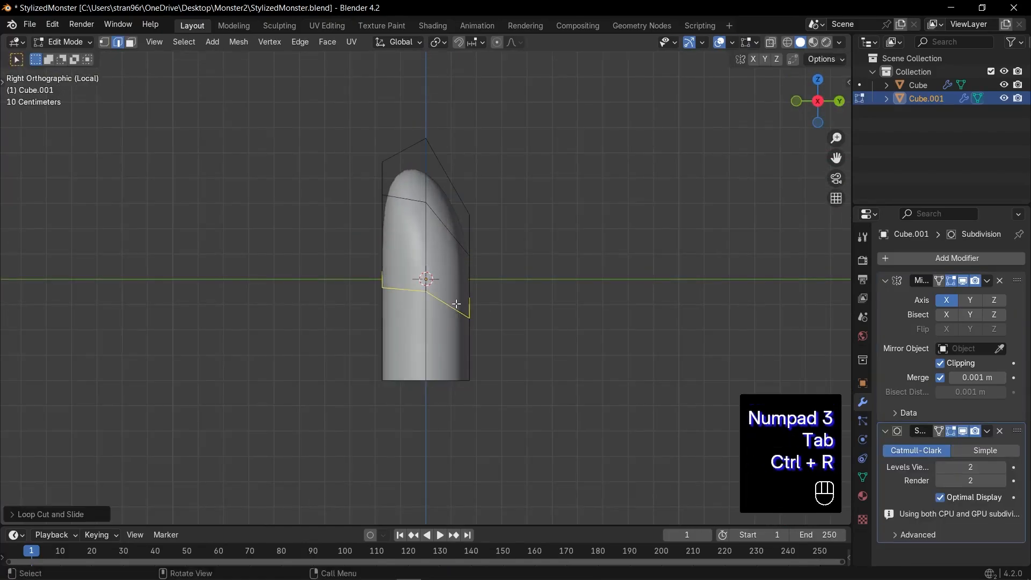
pyautogui.doubleClick(455, 304)
pyautogui.press('g')
pyautogui.click(482, 305)
# Rotate the upper vertices forward and pull the tip forward and up to curve the piece into a claw
pyautogui.press('1')
pyautogui.hotkey('alt', 'z')
pyautogui.moveTo(327, 124); pyautogui.dragTo(508, 267)
pyautogui.press('r')
pyautogui.click(538, 246)
pyautogui.press('g')
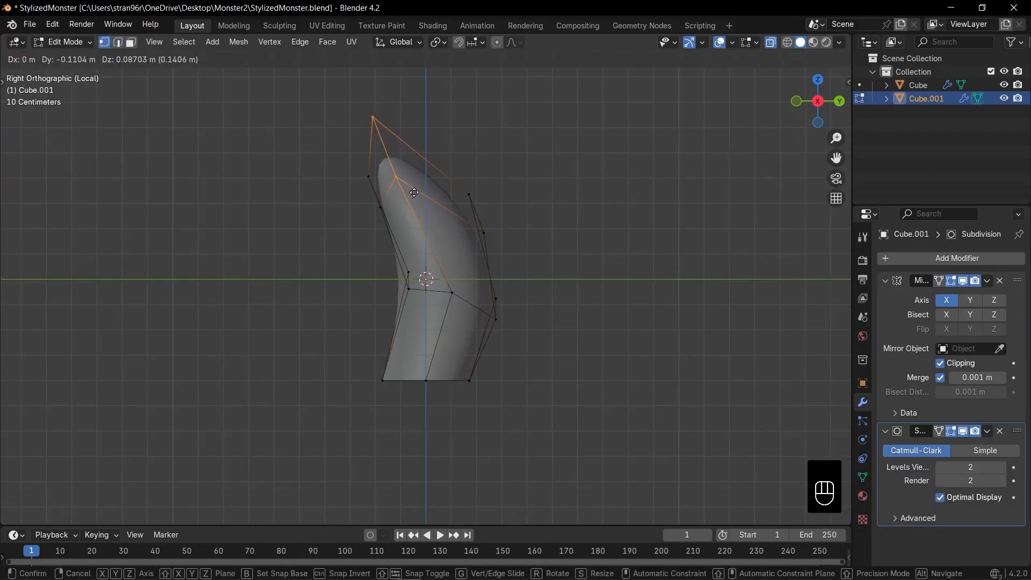
pyautogui.click(414, 193)
# Slide the vertex on the claw's upper back edge along its edge to smooth the curve
pyautogui.click(484, 232)
pyautogui.press('g')
# Raise the claw's central tip vertices along Z to make the point longer
pyautogui.press('g')
pyautogui.click(514, 325)
pyautogui.press('Tab')
pyautogui.moveTo(333, 301); pyautogui.dragTo(446, 304, button='middle')
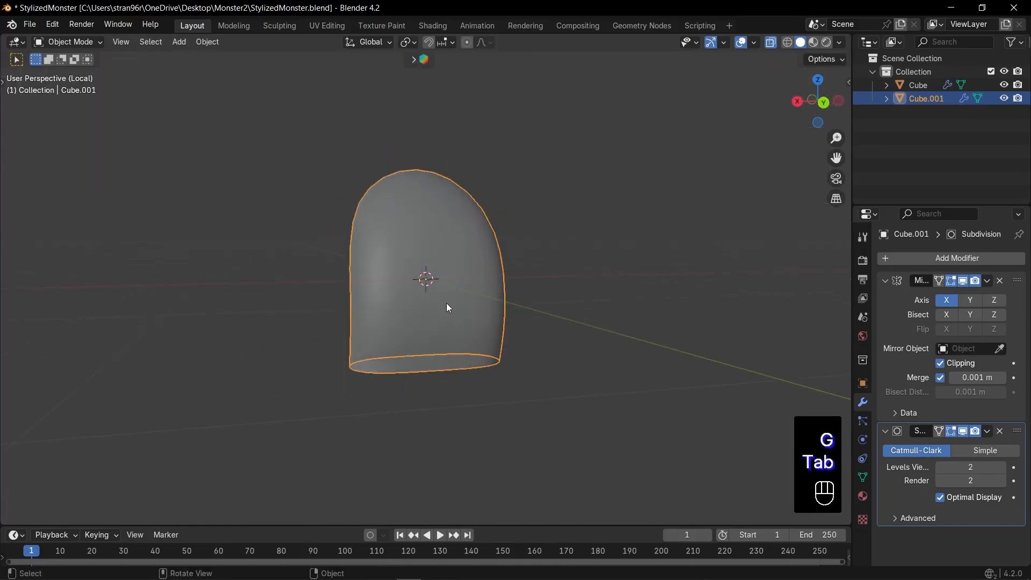
pyautogui.hotkey('alt', 'z')
pyautogui.press('KP_3')
pyautogui.press('KP_1')
pyautogui.press('Tab')
pyautogui.hotkey('alt', 'z')
pyautogui.moveTo(370, 142); pyautogui.dragTo(457, 241)
# Move the claw's entire mesh up along Z so its base sits near the object origin
pyautogui.press('g')
pyautogui.press('z')
pyautogui.click(507, 179)
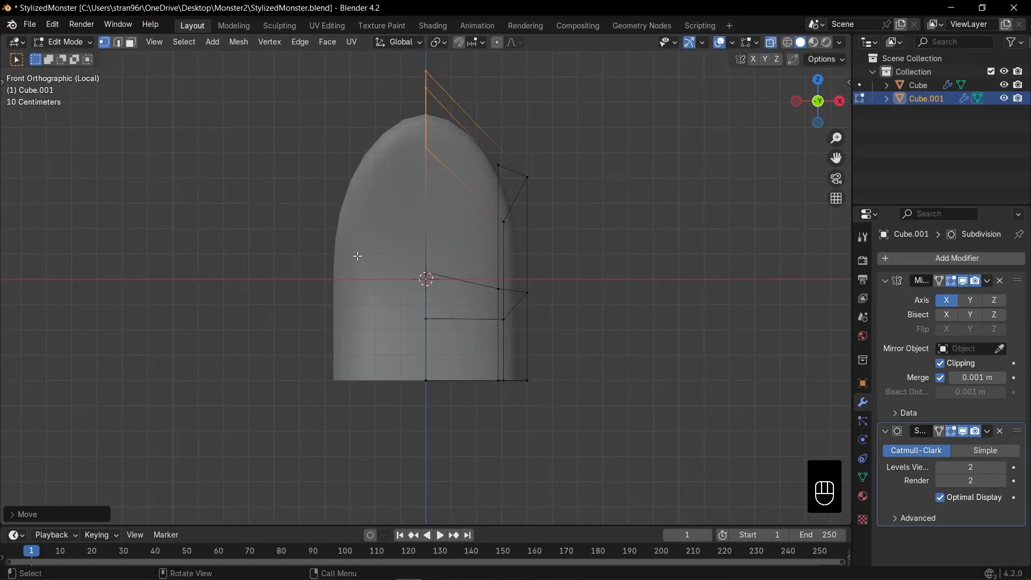
# Scale the claw's middle vertex loop outward along X to widen its body
pyautogui.moveTo(357, 256); pyautogui.dragTo(588, 332)
pyautogui.press('s')
pyautogui.press('x')
pyautogui.click(650, 321)
pyautogui.press('Tab')
pyautogui.press('Tab')
pyautogui.press('g')
pyautogui.press('z')
pyautogui.press('Escape')
pyautogui.press('a')
pyautogui.press('g')
pyautogui.press('z')
pyautogui.click(636, 200)
pyautogui.press('Tab')
pyautogui.scroll(-3, 596, 239)
pyautogui.keyDown('shift'); pyautogui.moveTo(586, 239); pyautogui.dragTo(598, 252, button='middle'); pyautogui.keyUp('shift')
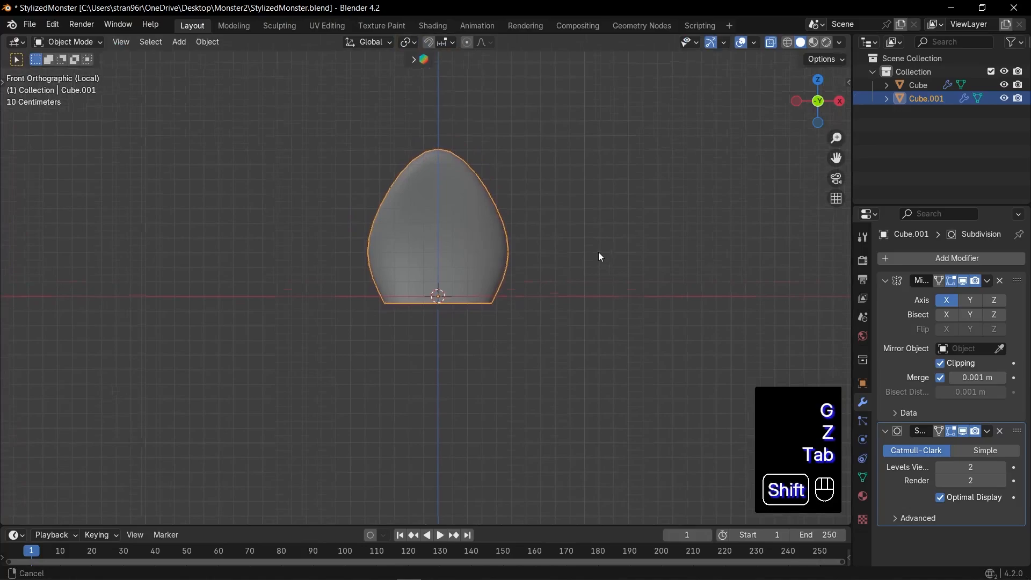
# Save the file, leave local view and scale the claw down in proportion to the monster
pyautogui.hotkey('ctrl', 's')
pyautogui.press('Tab')
pyautogui.press('Tab')
pyautogui.press('KP_Divide')
pyautogui.hotkey('ctrl', 's')
pyautogui.press('s')
pyautogui.keyDown('shift'); pyautogui.click(451, 367); pyautogui.keyUp('shift')
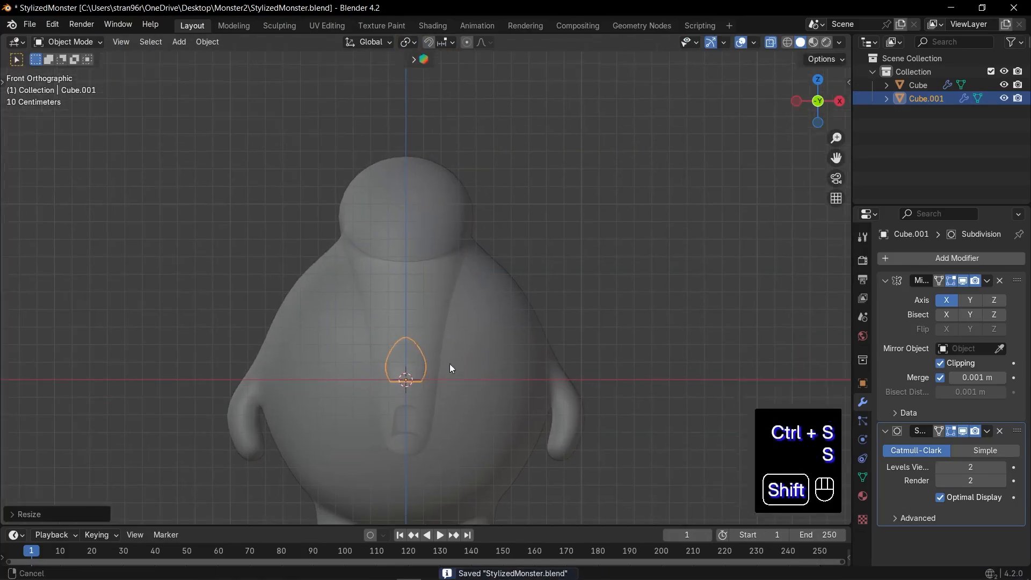
# Place the claw at the monster's +X foot and rotate it 90° about X to point forward
pyautogui.keyDown('shift'); pyautogui.moveTo(450, 365); pyautogui.dragTo(426, 193, button='middle'); pyautogui.keyUp('shift')
pyautogui.press('g')
pyautogui.press('r')
pyautogui.press('x')
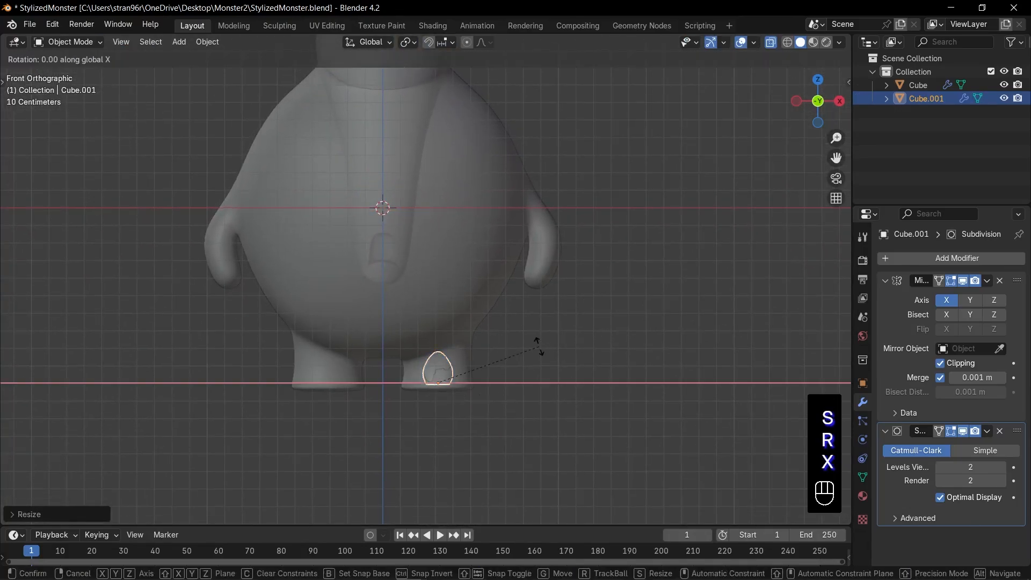
pyautogui.press('9')
pyautogui.press('0')
pyautogui.press('Return')
# Thicken the claw by scaling it along Z and adjust its position against the foot in side view
pyautogui.press('KP_Decimal')
pyautogui.press('KP_3')
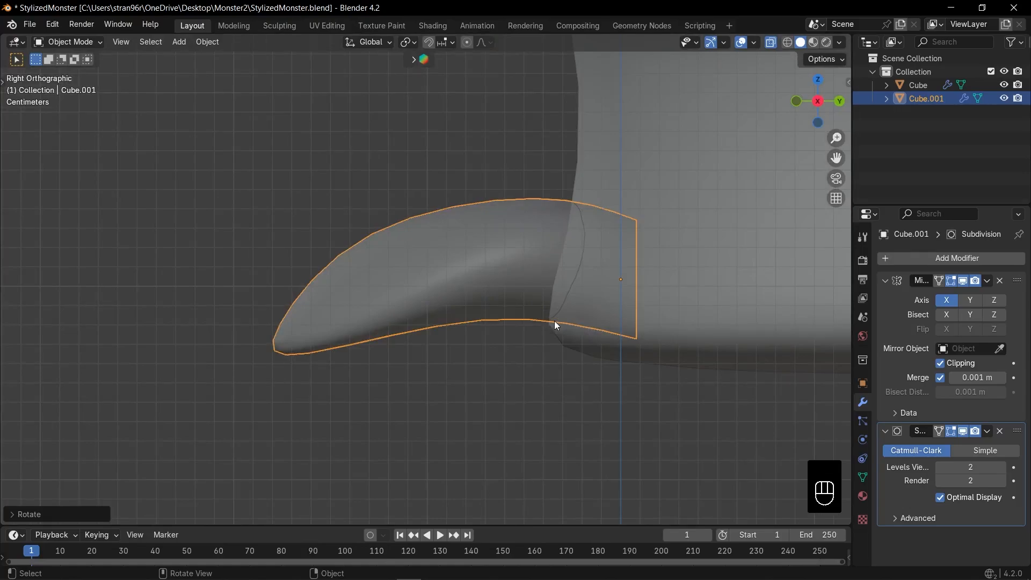
pyautogui.press('s')
pyautogui.press('z')
pyautogui.click(682, 374)
pyautogui.press('g')
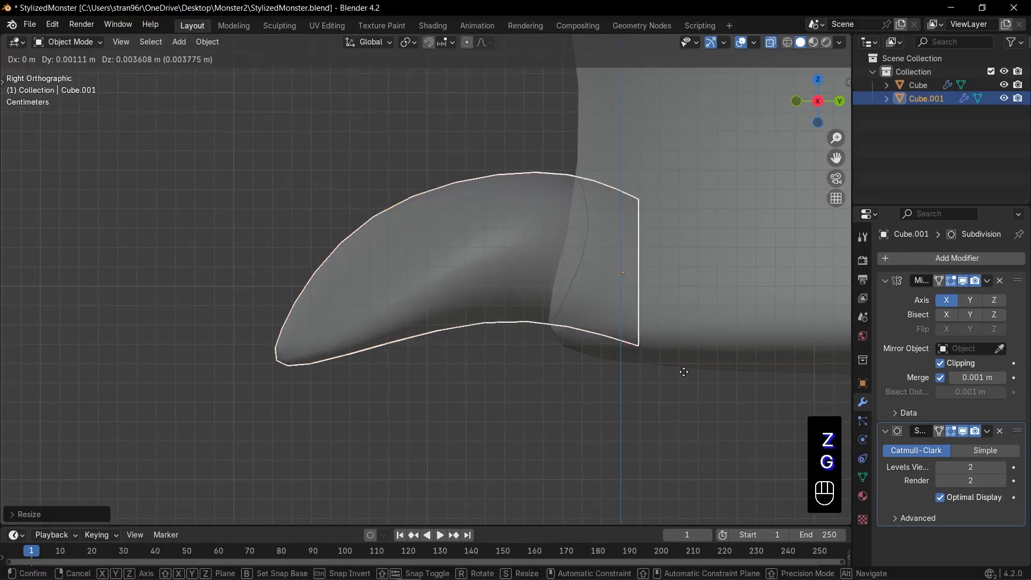
pyautogui.click(678, 371)
# Lower the middle vertices on the claw's underside along Z to flatten its arch
pyautogui.press('Tab')
pyautogui.hotkey('alt', 'z')
pyautogui.hotkey('alt', 'z')
pyautogui.moveTo(473, 284); pyautogui.dragTo(544, 334)
pyautogui.press('g')
pyautogui.press('z')
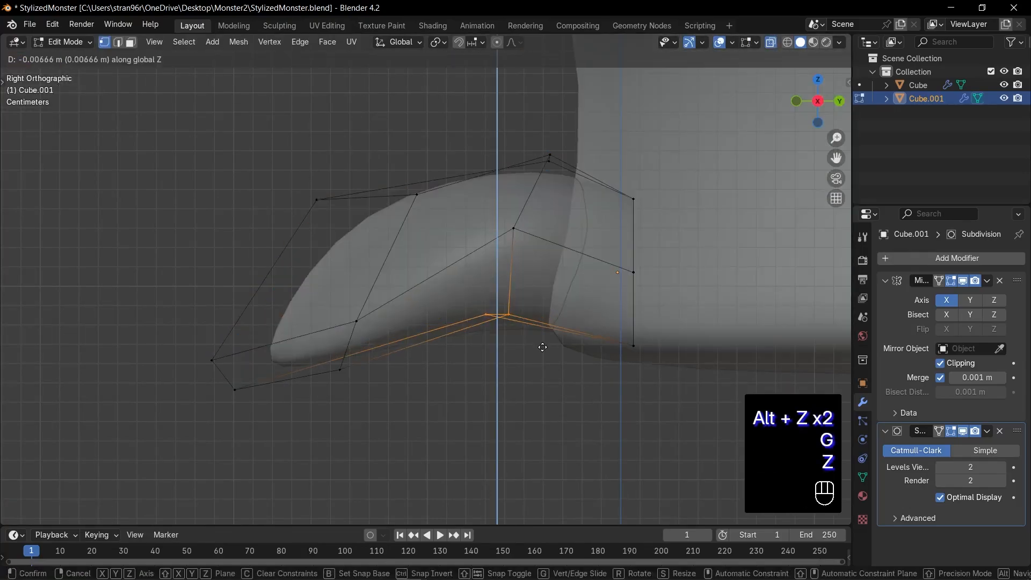
pyautogui.click(541, 369)
# Make a linked duplicate of the claw, place it on the foot's inner side, and rotate and scale it to fit
pyautogui.press('Tab')
pyautogui.hotkey('alt', 'z')
pyautogui.press('KP_7')
pyautogui.keyDown('shift'); pyautogui.moveTo(544, 355); pyautogui.dragTo(500, 292, button='middle'); pyautogui.keyUp('shift')
pyautogui.hotkey('alt', 'd')
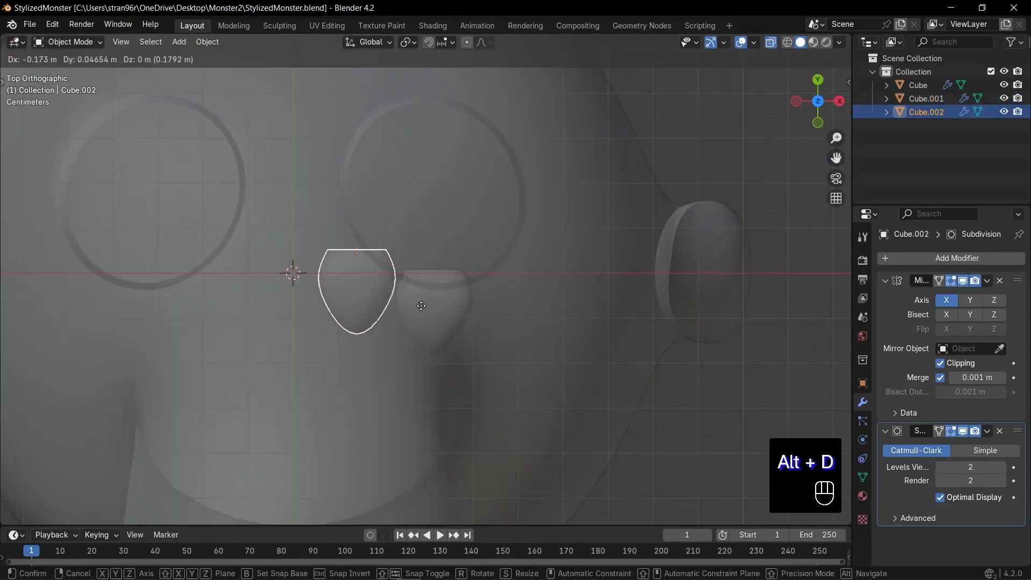
pyautogui.click(411, 357)
pyautogui.press('r')
pyautogui.click(407, 344)
pyautogui.press('s')
pyautogui.click(462, 353)
pyautogui.press('g')
pyautogui.press('g')
pyautogui.press('Escape')
# Nudge the middle claw outward and add a smaller, outward-rotated linked duplicate on the foot's outer side
pyautogui.click(442, 317)
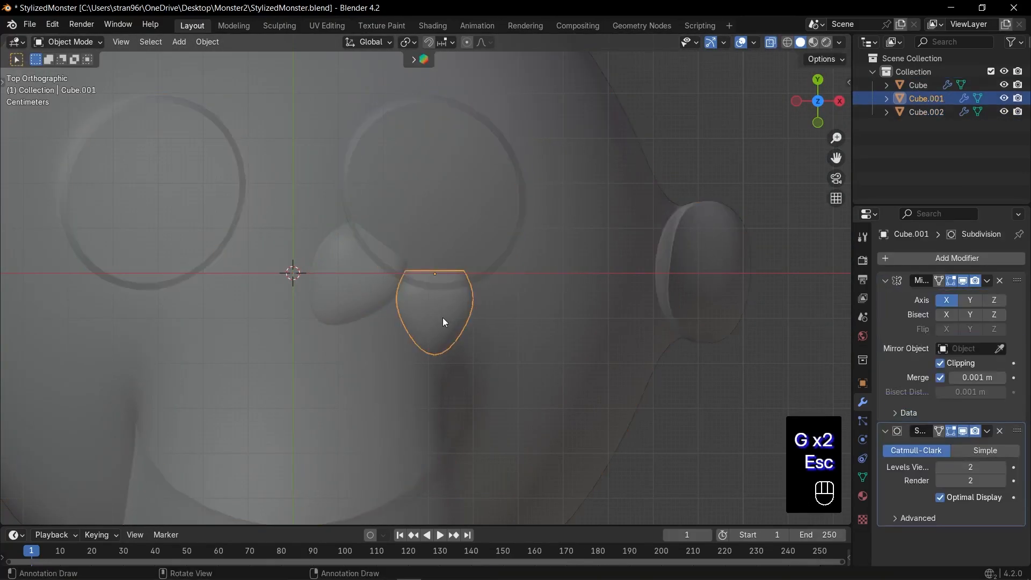
pyautogui.press('g')
pyautogui.click(449, 317)
pyautogui.hotkey('alt', 'd')
pyautogui.press('r')
pyautogui.click(618, 314)
pyautogui.press('s')
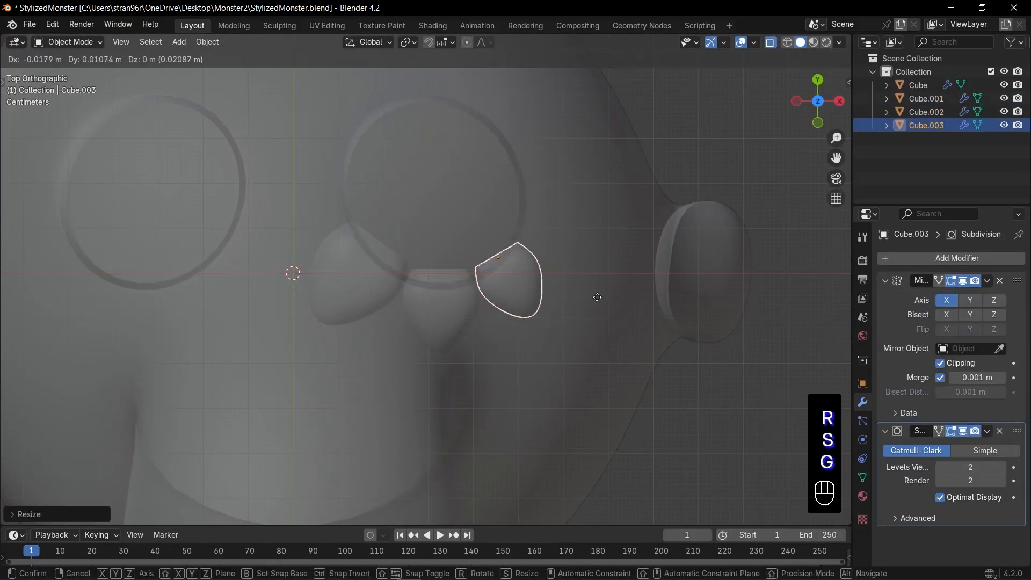
pyautogui.click(597, 297)
pyautogui.press('r')
pyautogui.click(621, 283)
# Lower the outer and middle claws along Z to line them up with the foot's sole
pyautogui.press('KP_1')
pyautogui.hotkey('alt', 'z')
pyautogui.press('g')
pyautogui.press('z')
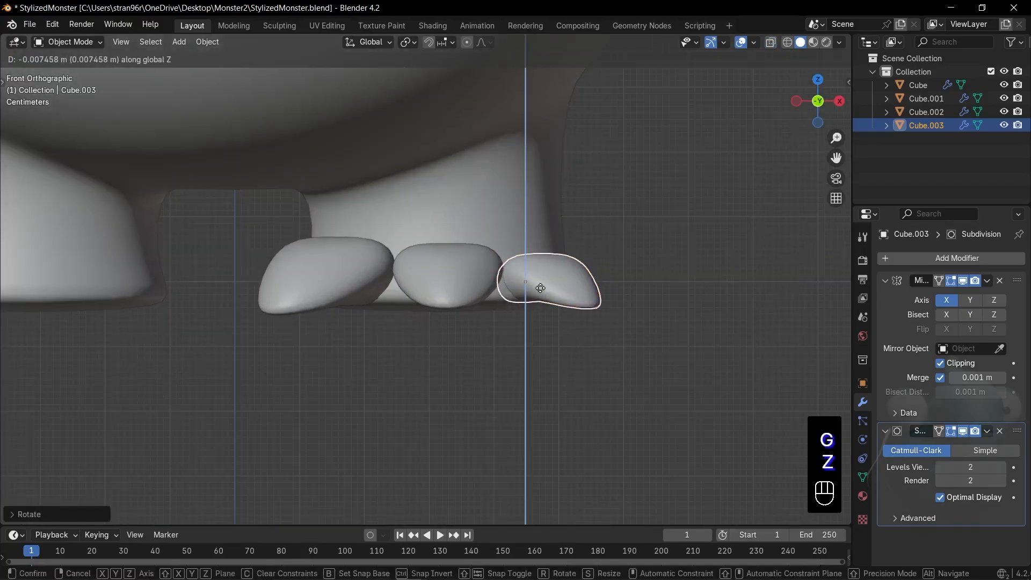
pyautogui.click(540, 288)
pyautogui.click(465, 277)
pyautogui.press('g')
pyautogui.press('z')
pyautogui.click(465, 286)
# Scale the inner claw, adjust its height along Z, and save the file
pyautogui.click(376, 287)
pyautogui.press('s')
pyautogui.click(400, 311)
pyautogui.press('KP_1')
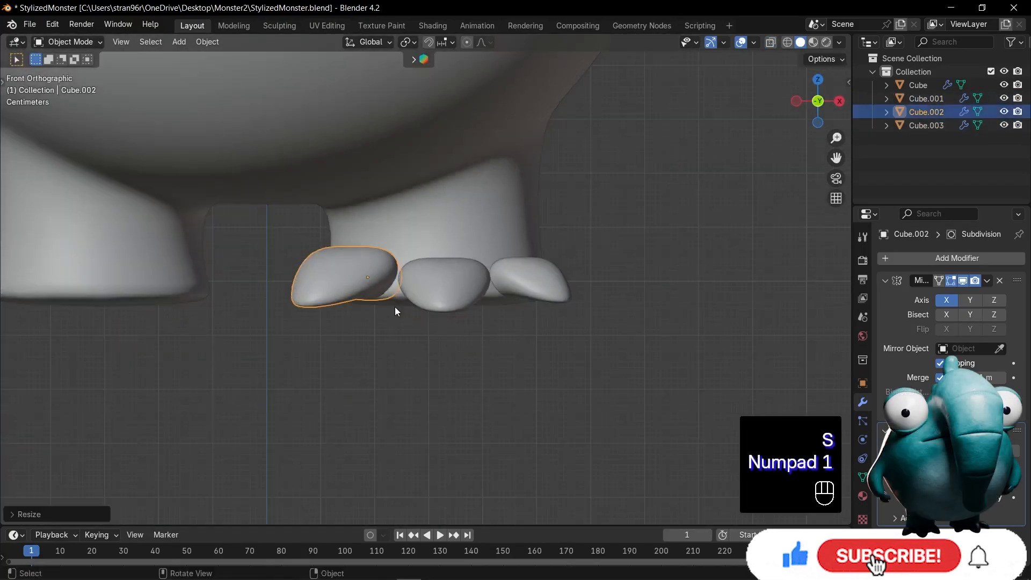
pyautogui.press('g')
pyautogui.press('z')
pyautogui.click(395, 304)
pyautogui.hotkey('ctrl', 's')
# Scale all three claws together along Z, adjust their shared height, and save the file
pyautogui.click(376, 281)
pyautogui.keyDown('shift'); pyautogui.click(438, 283); pyautogui.keyUp('shift')
pyautogui.keyDown('shift'); pyautogui.click(494, 282); pyautogui.keyUp('shift')
pyautogui.press('s')
pyautogui.press('z')
pyautogui.click(601, 312)
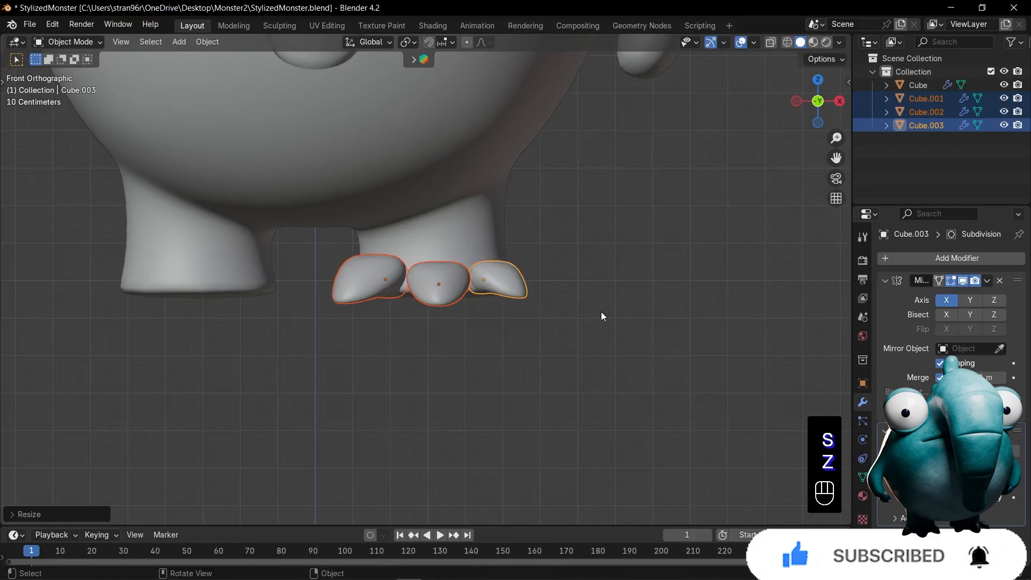
pyautogui.press('g')
pyautogui.press('z')
pyautogui.click(522, 283)
pyautogui.click(515, 344)
pyautogui.hotkey('ctrl', 's')
# Add a second Mirror modifier on the X axis to the inner claw, using the body Cube as mirror object
pyautogui.click(401, 279)
pyautogui.click(484, 349)
pyautogui.moveTo(483, 349); pyautogui.dragTo(487, 359, button='middle')
pyautogui.scroll(-3, 488, 359)
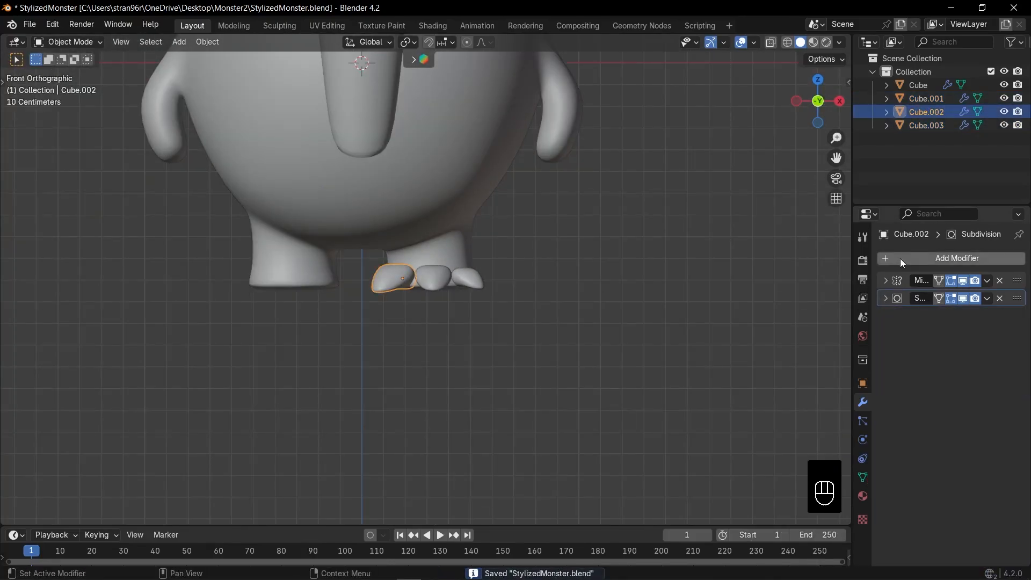
pyautogui.press('q')
pyautogui.click(900, 262)
pyautogui.click(497, 158)
# Copy the inner claw's modifiers to the middle and outer claws so they mirror to the other foot
pyautogui.click(467, 278)
pyautogui.keyDown('shift'); pyautogui.click(438, 276); pyautogui.keyUp('shift')
pyautogui.keyDown('shift'); pyautogui.click(400, 277); pyautogui.keyUp('shift')
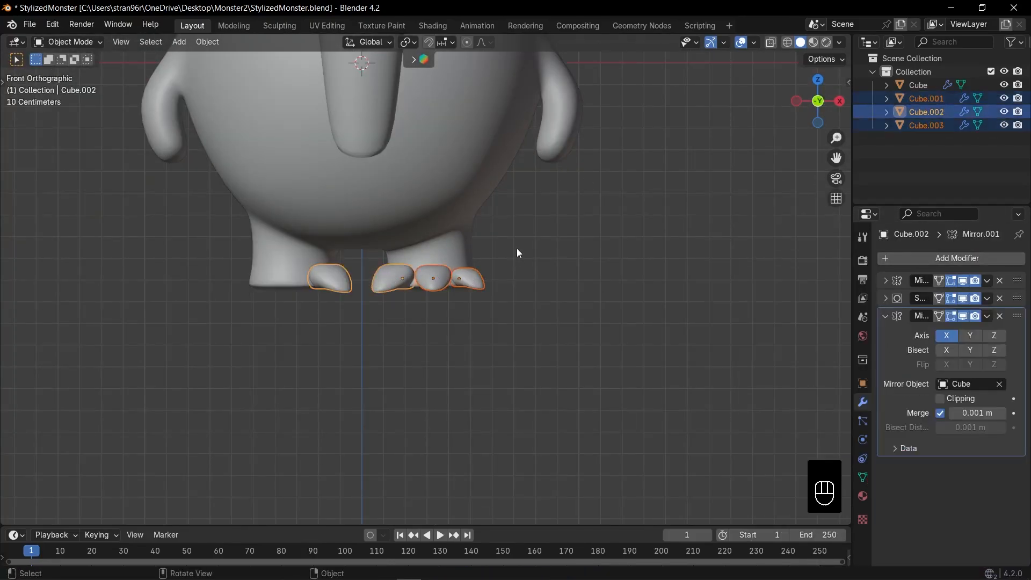
pyautogui.hotkey('ctrl', 'l')
pyautogui.click(491, 281)
pyautogui.hotkey('ctrl', 'l')
pyautogui.click(460, 337)
# Reposition the outer and middle foot claws in top view, rotating the middle claw slightly to spread them apart
pyautogui.press('KP_7')
pyautogui.hotkey('alt', 'z')
pyautogui.click(491, 285)
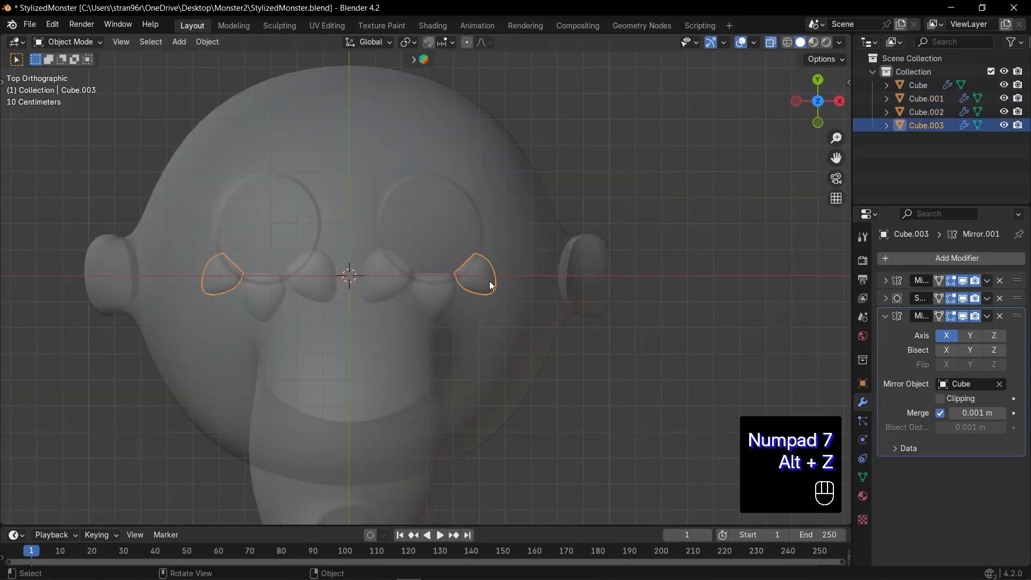
pyautogui.click(446, 299)
pyautogui.press('g')
pyautogui.press('Escape')
pyautogui.click(446, 299)
pyautogui.press('g')
pyautogui.click(454, 300)
pyautogui.press('s')
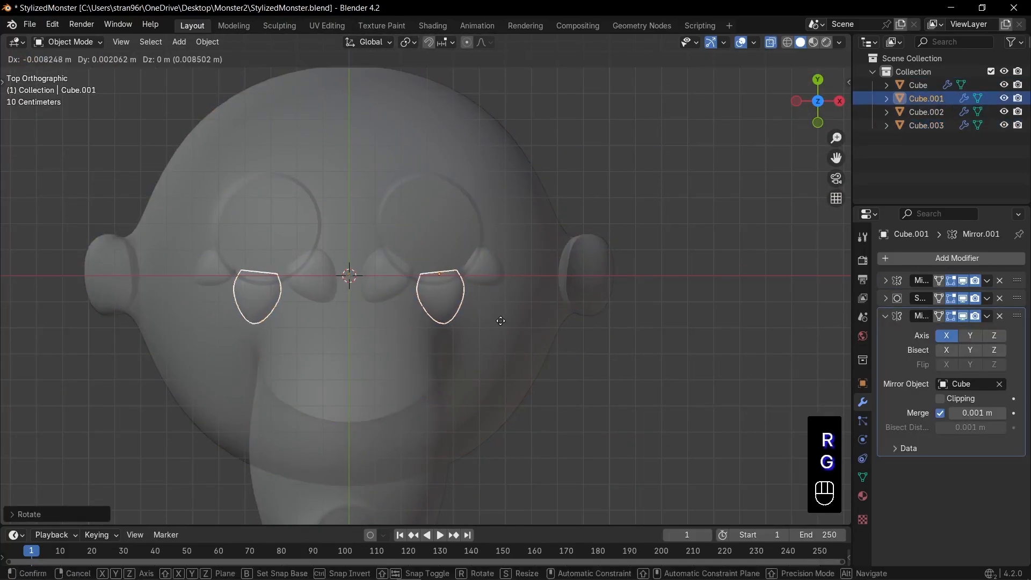
pyautogui.click(501, 320)
# Adjust the inner foot claw's position in top view
pyautogui.click(393, 284)
pyautogui.click(394, 283)
pyautogui.click(435, 302)
pyautogui.click(397, 282)
pyautogui.press('g')
pyautogui.click(397, 284)
# Lower the outer foot claw slightly in front view with X-ray turned off
pyautogui.press('KP_1')
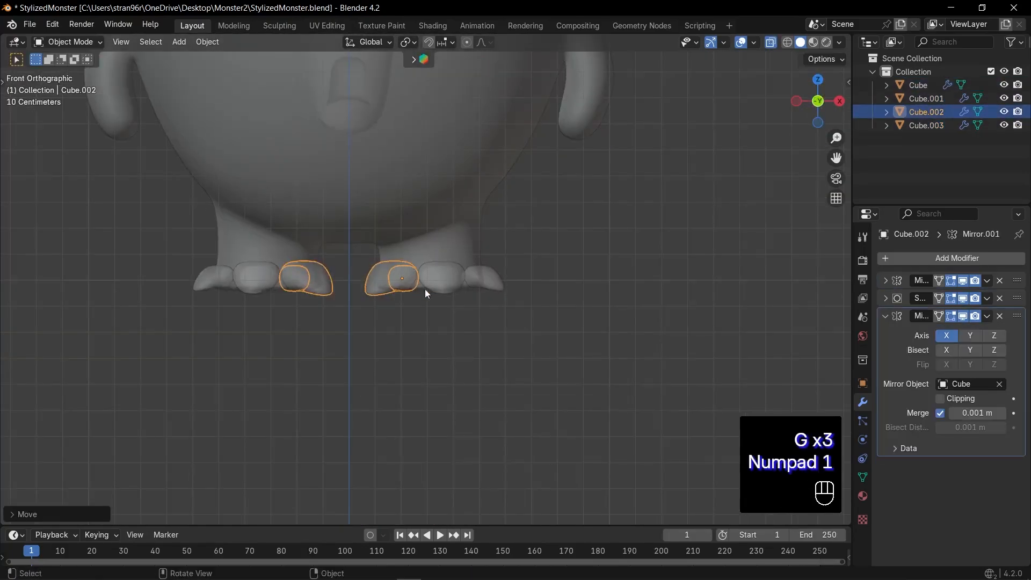
pyautogui.hotkey('alt', 'z')
pyautogui.scroll(4, 456, 311)
pyautogui.click(560, 283)
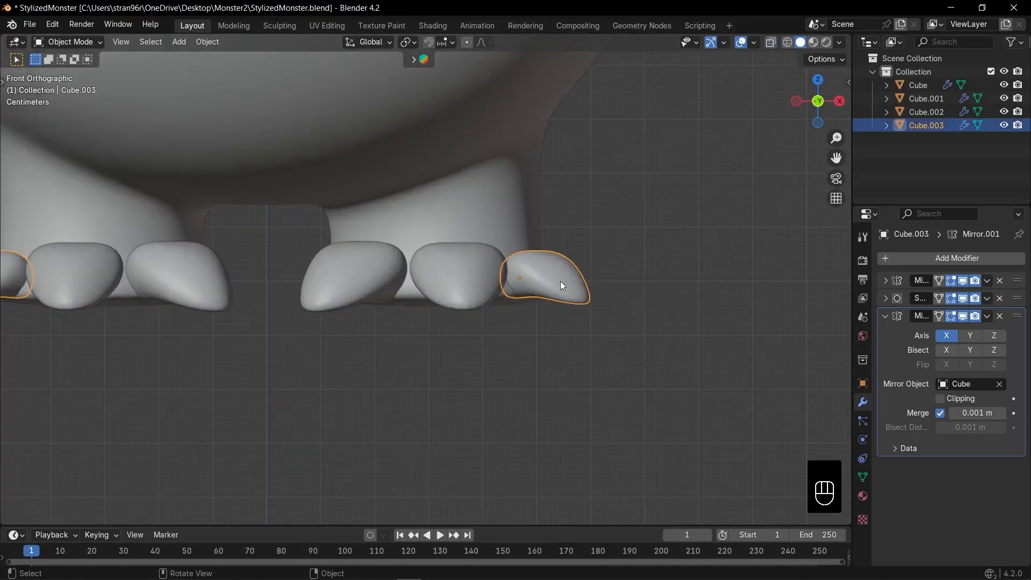
pyautogui.press('g')
pyautogui.click(584, 296)
# Tilt the middle foot claw's tip downward by rotating it about its local X axis
pyautogui.click(476, 290)
pyautogui.press('r')
pyautogui.press('x')
pyautogui.press('x')
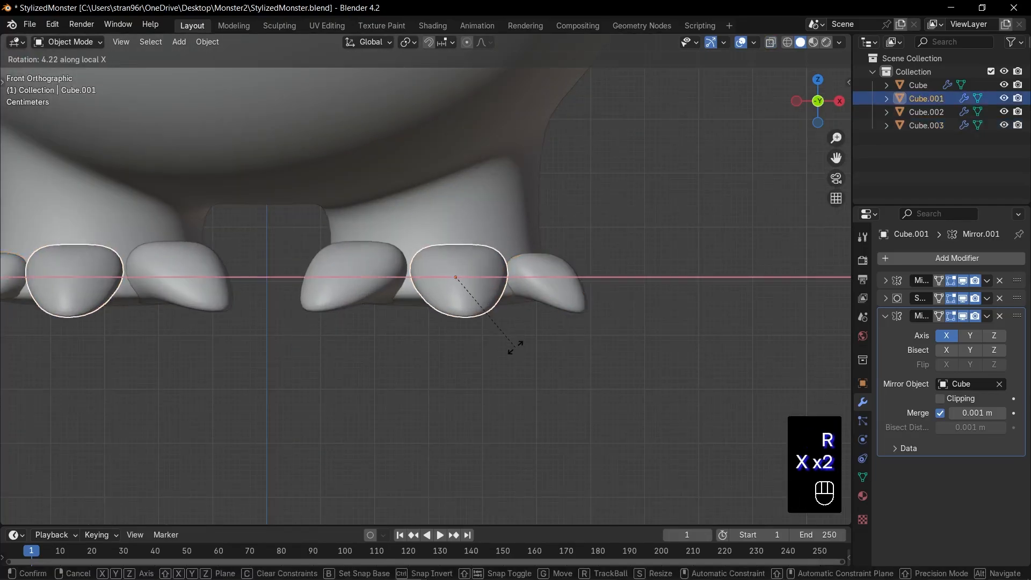
pyautogui.click(451, 367)
# Rotate the inner foot claw slightly about its local X axis and save the file
pyautogui.press('r')
pyautogui.press('z')
pyautogui.press('z')
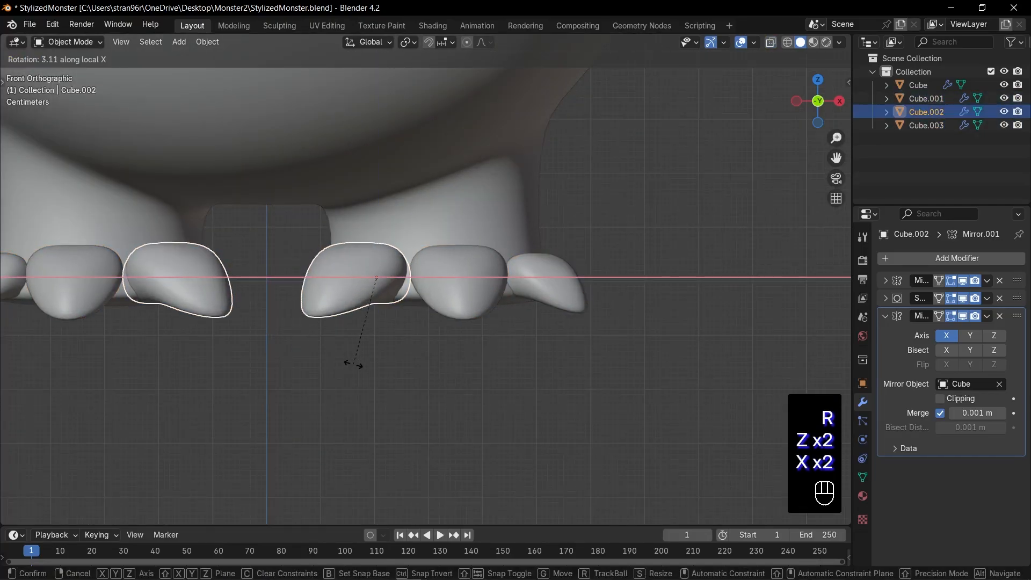
pyautogui.click(353, 364)
pyautogui.scroll(-4, 375, 335)
pyautogui.hotkey('ctrl', 's')
# Duplicate the outer foot claw, place the copy below the arm's end, and clear its rotation
pyautogui.keyDown('shift'); pyautogui.moveTo(387, 322); pyautogui.dragTo(293, 462, button='middle'); pyautogui.keyUp('shift')
pyautogui.click(398, 430)
pyautogui.hotkey('shift', 'd')
pyautogui.click(533, 239)
pyautogui.hotkey('alt', 'r')
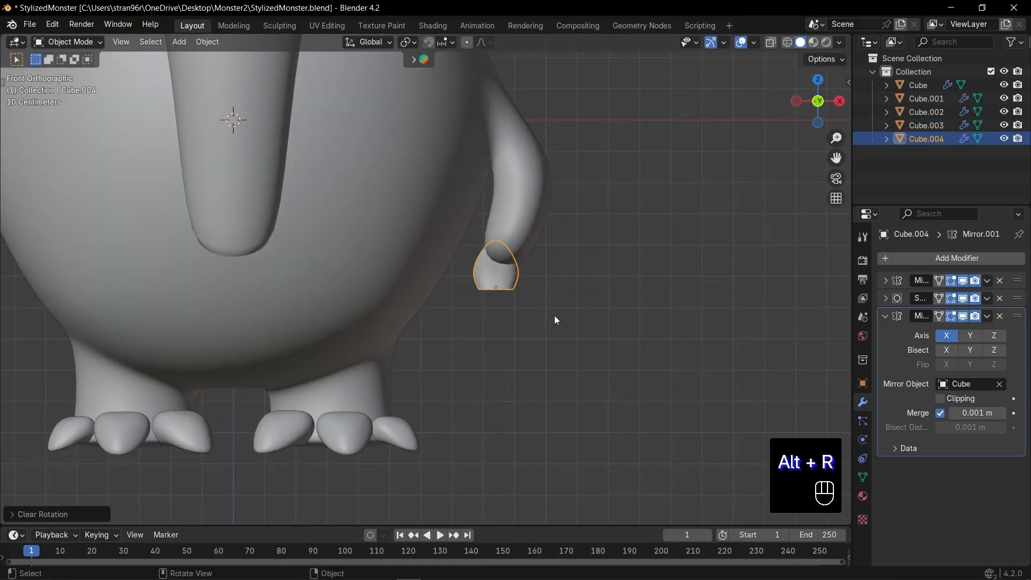
# Rotate the duplicated claw 180° about X and 90° about Z so its tip points down and curves toward the body
pyautogui.press('r')
pyautogui.press('x')
pyautogui.press('9')
pyautogui.press('0')
pyautogui.press('BackSpace')
pyautogui.press('BackSpace')
pyautogui.press('BackSpace')
pyautogui.press('1')
pyautogui.press('8')
pyautogui.press('0')
pyautogui.press('Return')
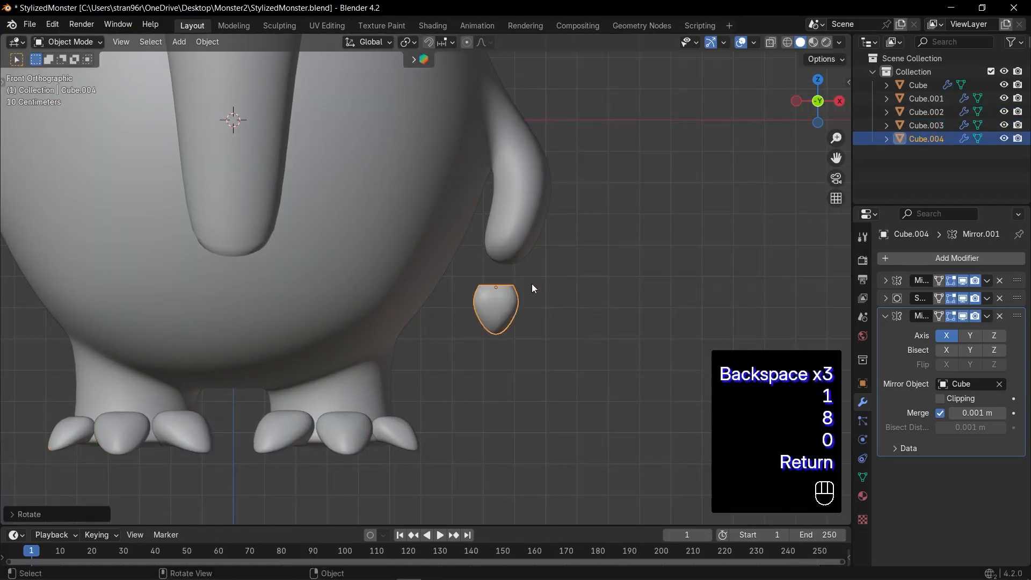
pyautogui.press('r')
pyautogui.press('z')
pyautogui.press('9')
pyautogui.press('0')
pyautogui.press('KP_Enter')
# Scale the hand claw down and place it at the centre of the arm's tip in side view
pyautogui.scroll(2, 575, 379)
pyautogui.press('s')
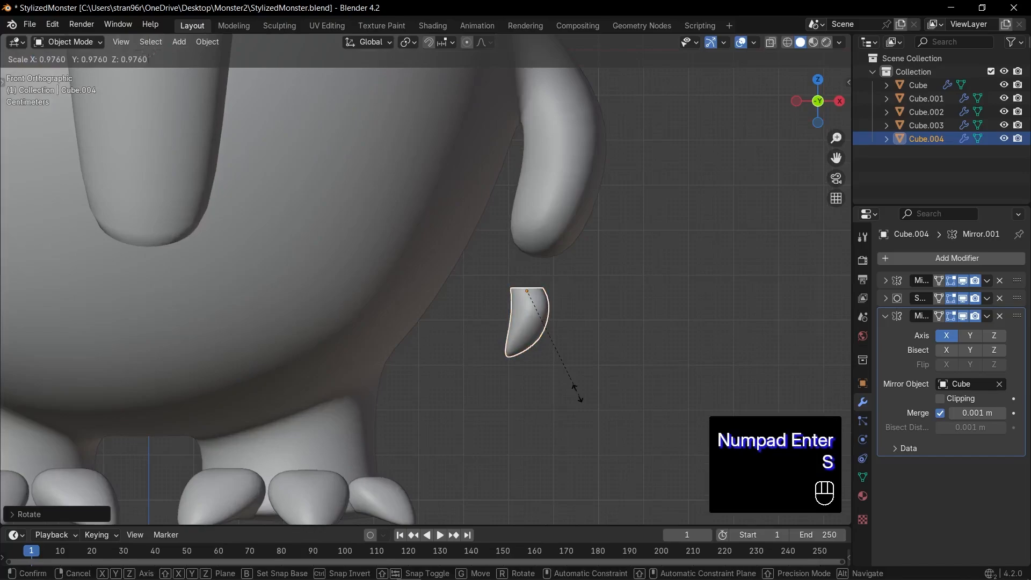
pyautogui.click(534, 370)
pyautogui.press('KP_3')
pyautogui.press('g')
pyautogui.click(498, 326)
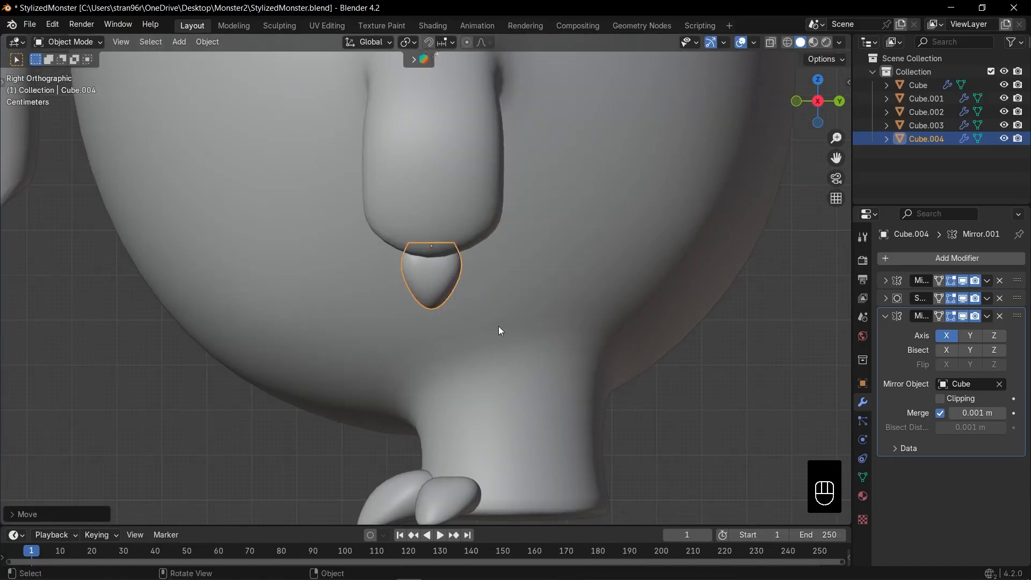
# Add two linked duplicates of the hand claw, one on each side, rotated outward around the arm's tip
pyautogui.scroll(3, 499, 328)
pyautogui.hotkey('alt', 'd')
pyautogui.press('r')
pyautogui.click(633, 271)
pyautogui.hotkey('alt', 'd')
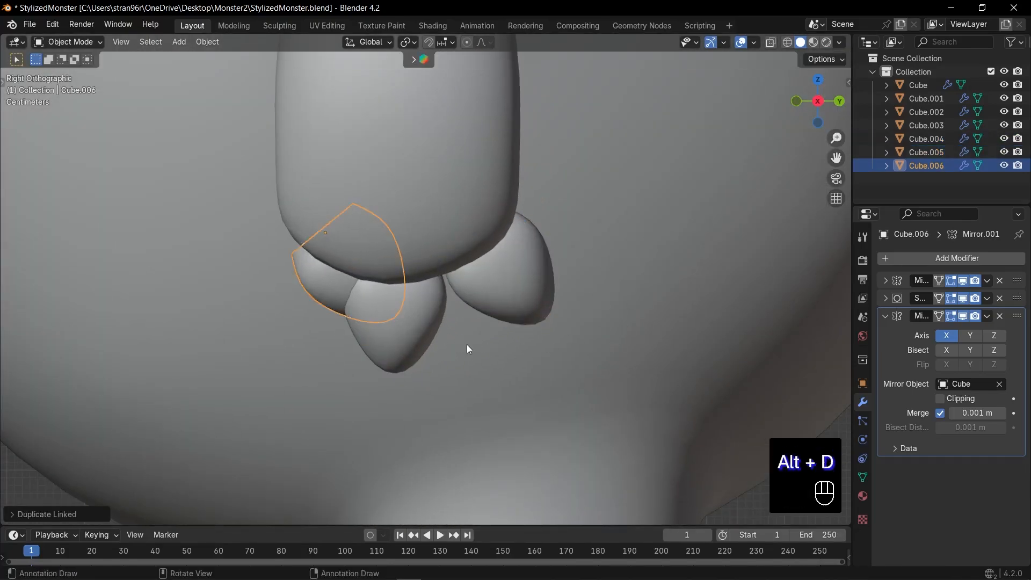
pyautogui.press('r')
pyautogui.click(394, 336)
# Move and scale down the side hand claws and nudge the middle claw so all three fit around the arm's tip
pyautogui.click(535, 295)
pyautogui.press('g')
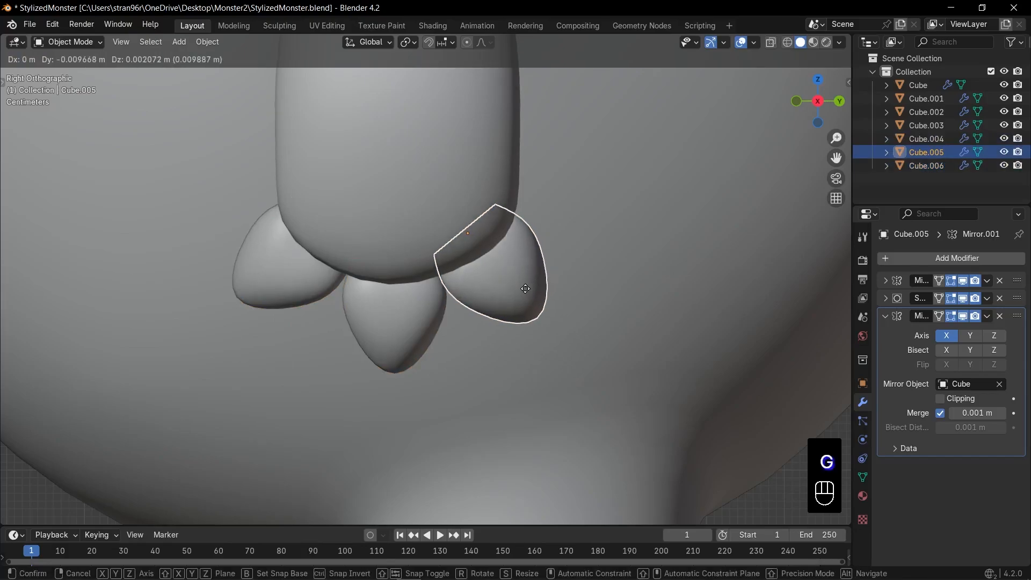
pyautogui.click(525, 291)
pyautogui.press('s')
pyautogui.click(636, 302)
pyautogui.click(318, 295)
pyautogui.click(374, 350)
pyautogui.press('g')
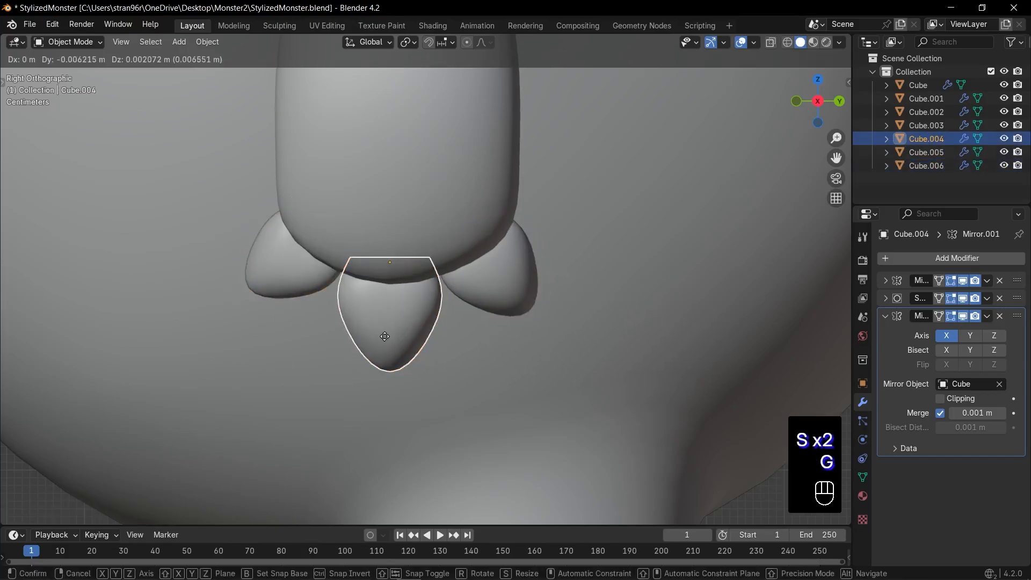
pyautogui.click(386, 337)
# Move the rear hand claw along the X axis onto the arm and rotate it about its local X axis
pyautogui.scroll(-4, 388, 337)
pyautogui.moveTo(397, 337); pyautogui.dragTo(553, 341, button='middle')
pyautogui.press('KP_1')
pyautogui.scroll(2, 548, 340)
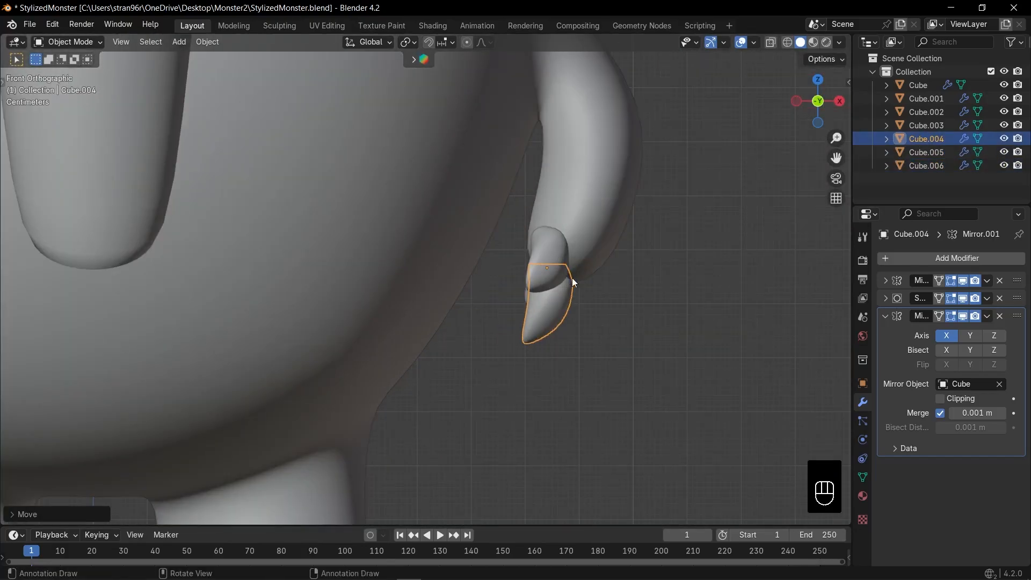
pyautogui.moveTo(572, 278); pyautogui.dragTo(456, 268, button='middle')
pyautogui.press('KP_3')
pyautogui.click(479, 272)
pyautogui.moveTo(534, 280); pyautogui.dragTo(469, 281, button='middle')
pyautogui.press('g')
pyautogui.press('y')
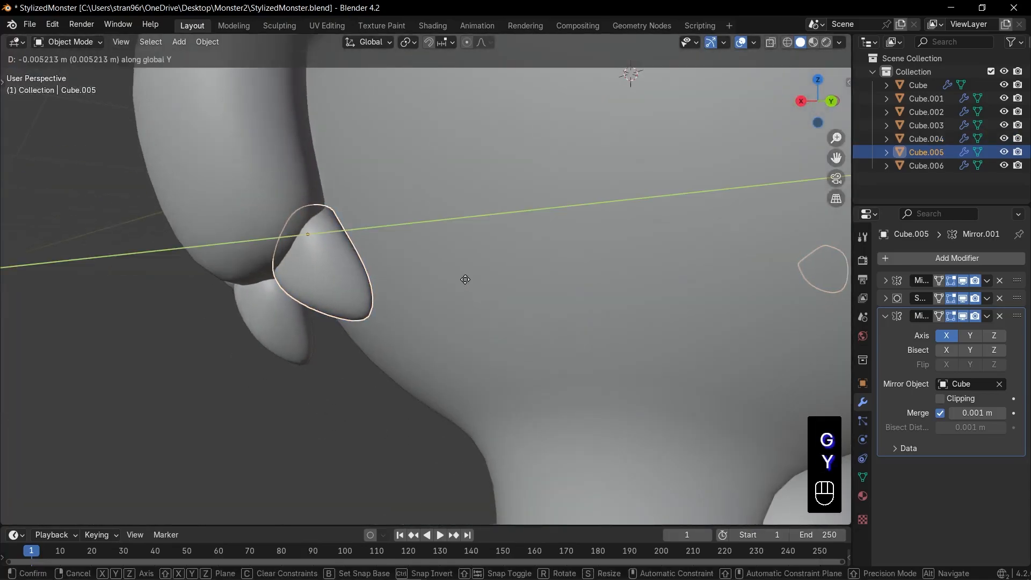
pyautogui.press('x')
pyautogui.click(426, 295)
pyautogui.press('r')
pyautogui.press('x')
pyautogui.press('x')
pyautogui.click(344, 329)
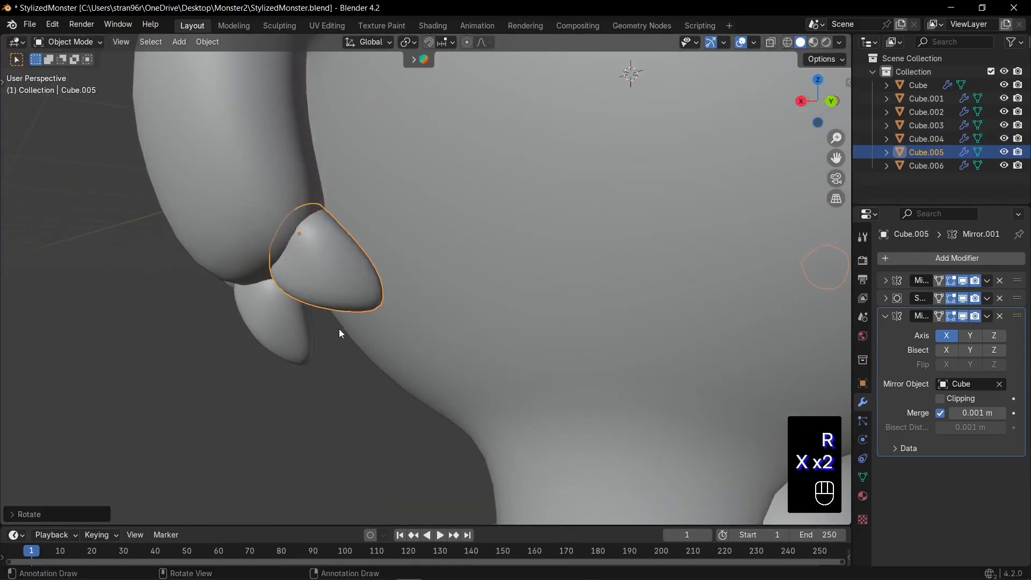
# Rotate the front hand claw about its local X axis to match the rear one
pyautogui.moveTo(339, 329); pyautogui.dragTo(555, 321, button='middle')
pyautogui.click(600, 268)
pyautogui.press('r')
pyautogui.press('x')
pyautogui.press('x')
pyautogui.click(612, 333)
# Rotate the middle hand claw about its local X axis so it curves toward the body, and save the file
pyautogui.click(592, 334)
pyautogui.press('r')
pyautogui.press('x')
pyautogui.press('x')
pyautogui.click(546, 335)
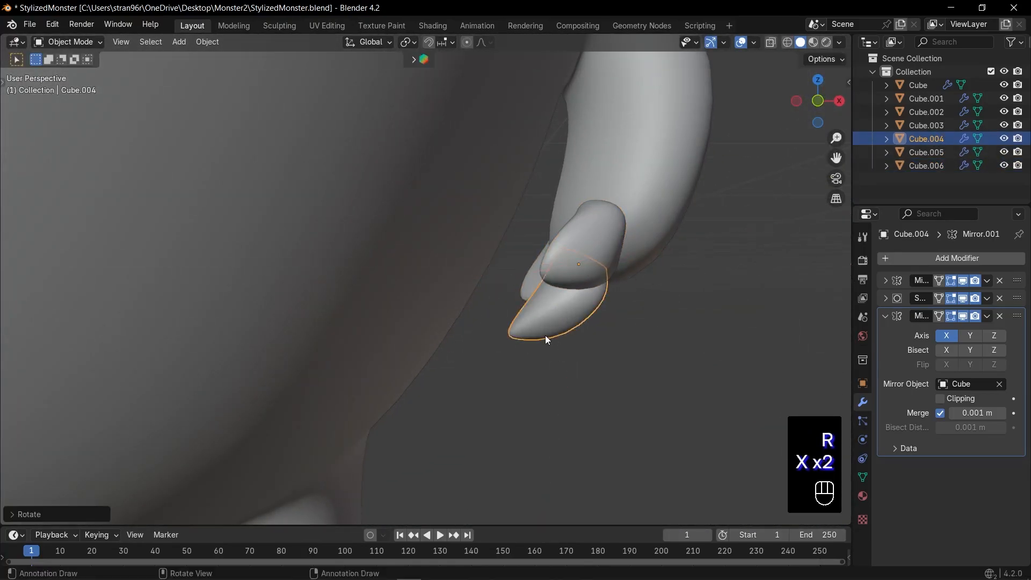
pyautogui.press('KP_1')
pyautogui.hotkey('ctrl', 's')
# Select all three hand claws and move them together along the X axis in front view
pyautogui.scroll(4, 524, 337)
pyautogui.keyDown('shift'); pyautogui.click(559, 272); pyautogui.keyUp('shift')
pyautogui.moveTo(560, 272); pyautogui.dragTo(592, 287, button='middle')
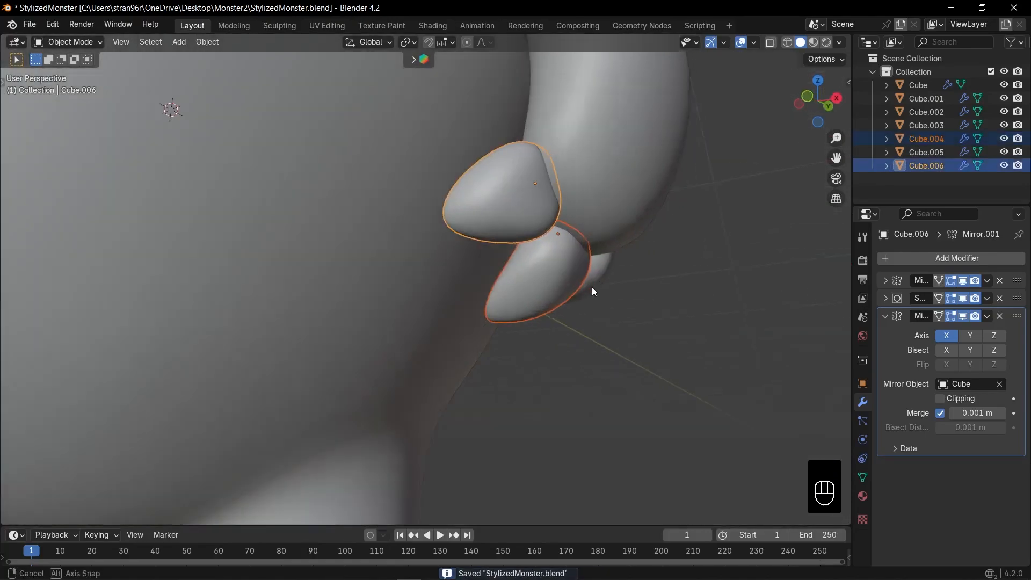
pyautogui.keyDown('shift'); pyautogui.click(598, 274); pyautogui.keyUp('shift')
pyautogui.press('KP_1')
pyautogui.press('g')
pyautogui.press('x')
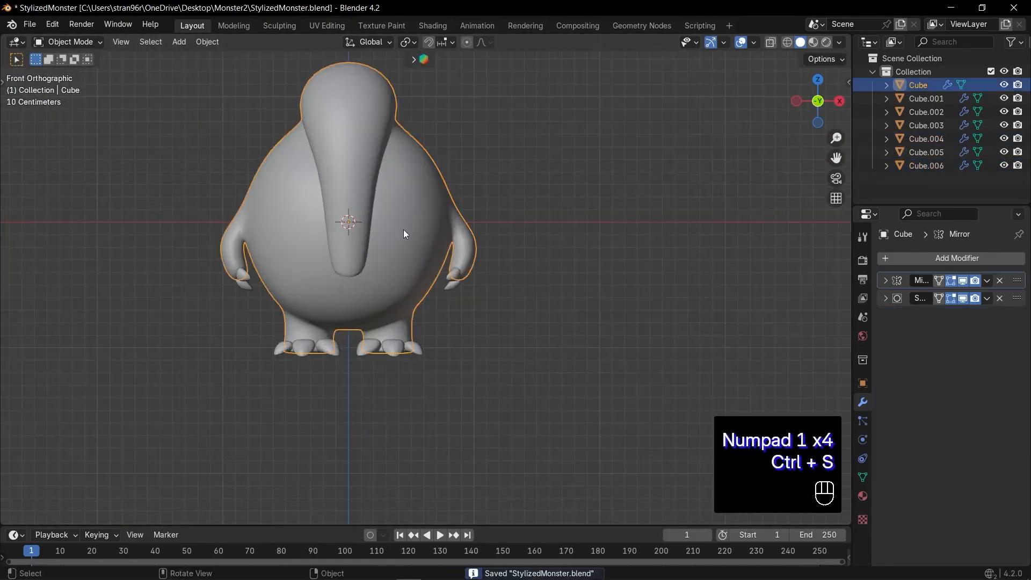
# Bevel the body edges beneath the trunk and extrude the resulting faces inward to form a mouth crease
pyautogui.press('2')
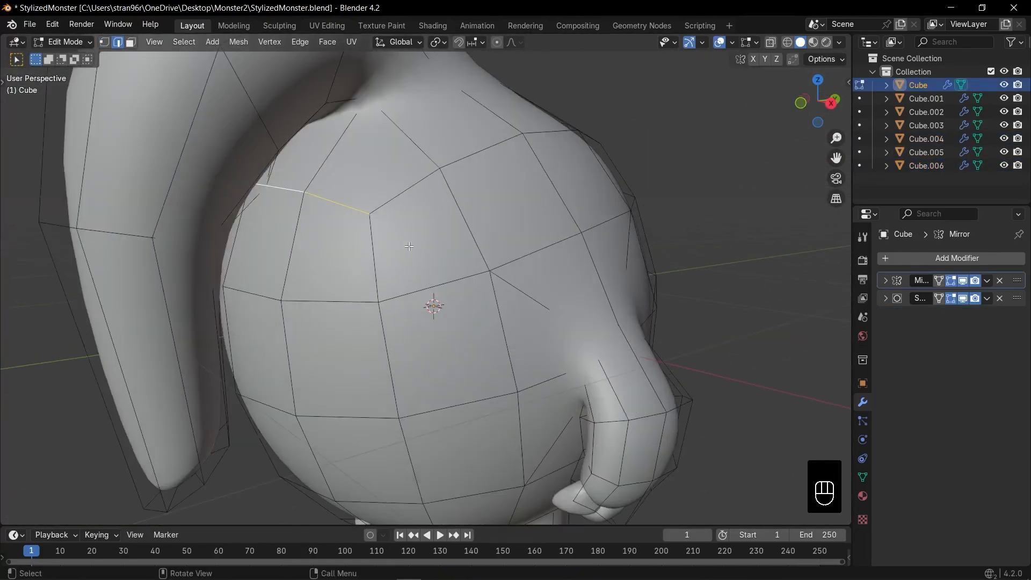
pyautogui.moveTo(409, 246); pyautogui.dragTo(419, 269, button='middle')
pyautogui.hotkey('ctrl', 'b')
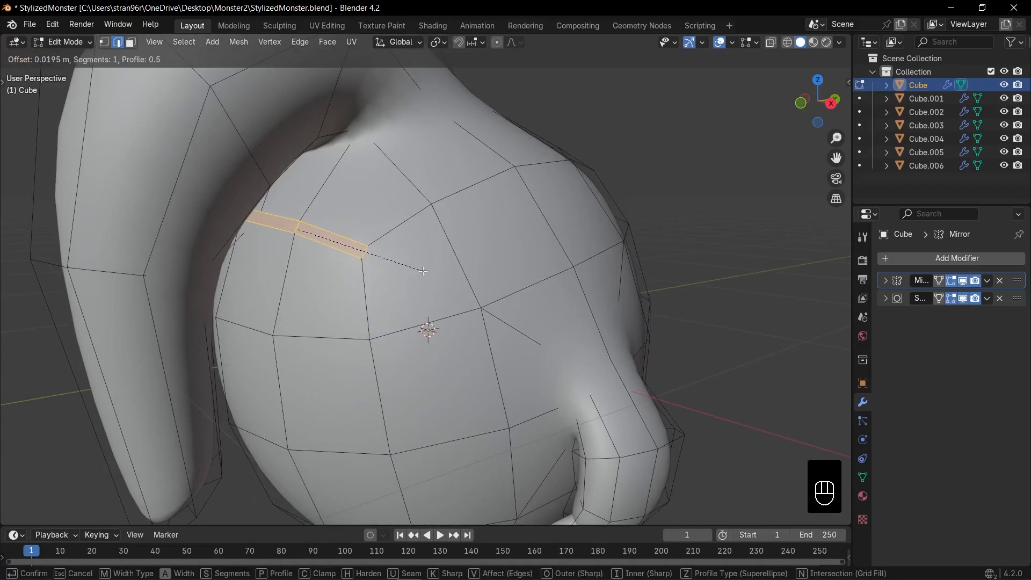
pyautogui.click(419, 271)
pyautogui.moveTo(419, 270); pyautogui.dragTo(385, 265, button='middle')
pyautogui.press('e')
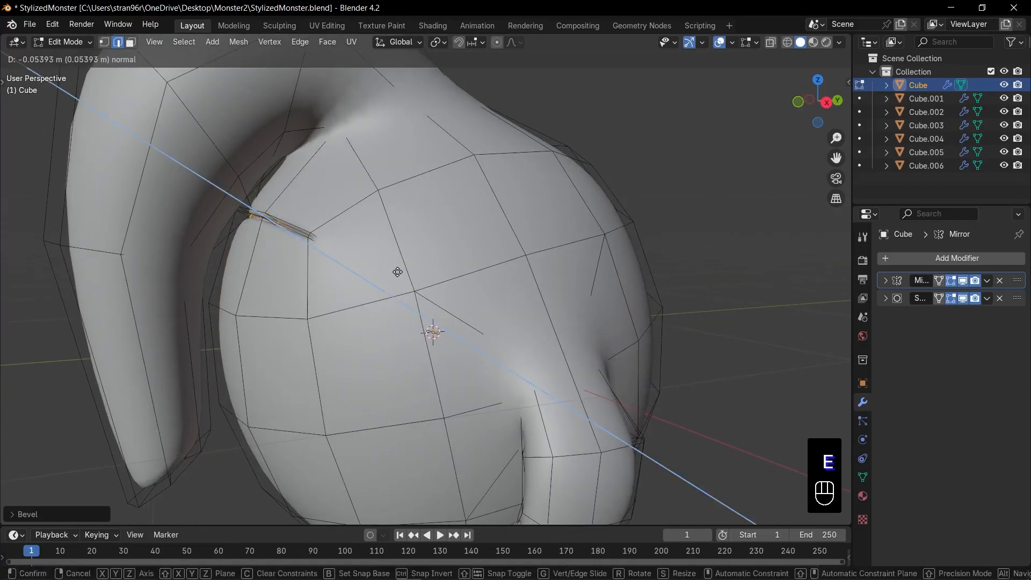
# Inset the face at the back of the head and extrude it outward about 0.34 m into a bump
pyautogui.press('3')
pyautogui.click(472, 238)
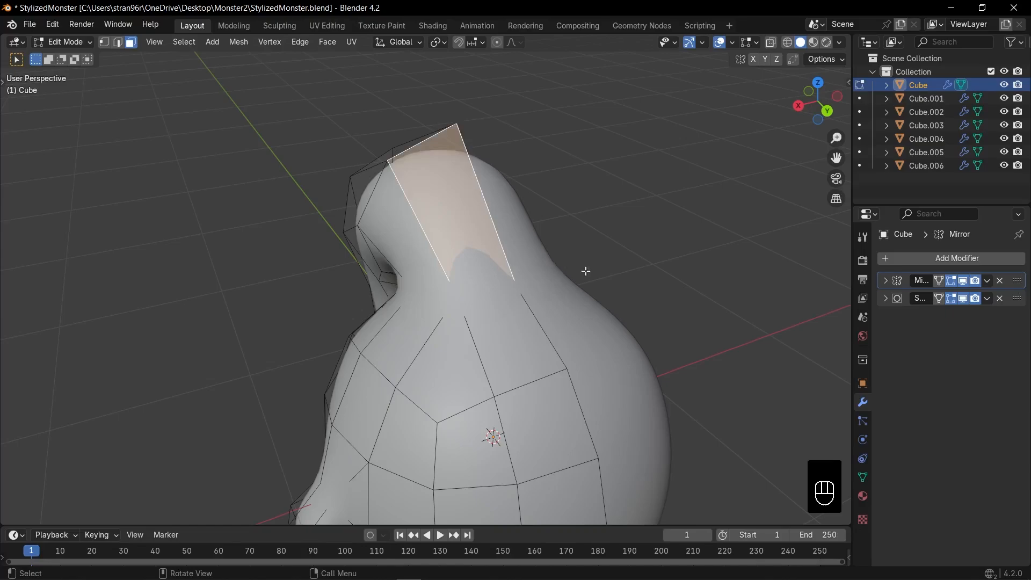
pyautogui.press('i')
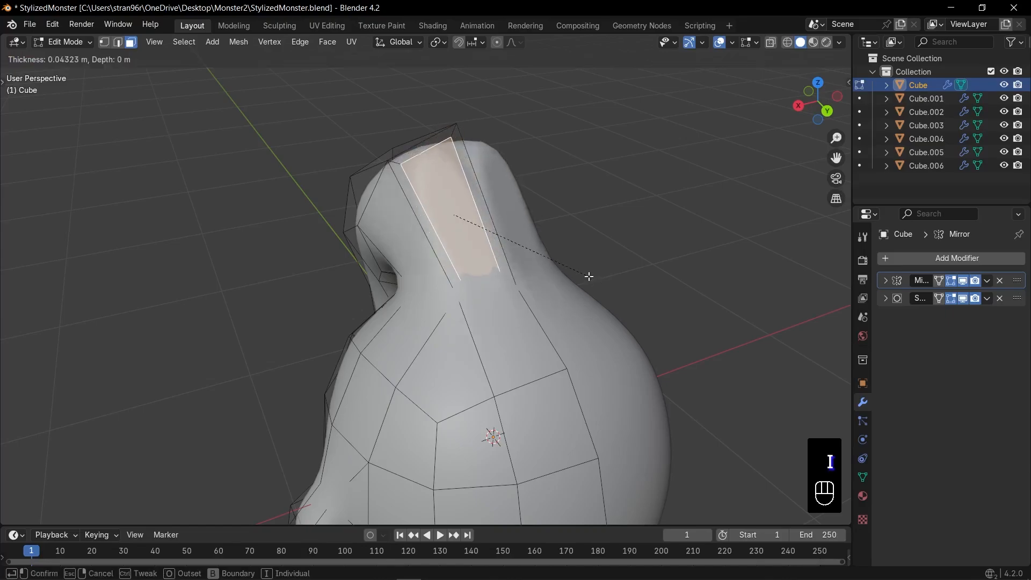
pyautogui.click(555, 248)
pyautogui.moveTo(555, 249); pyautogui.dragTo(567, 228, button='middle')
pyautogui.press('e')
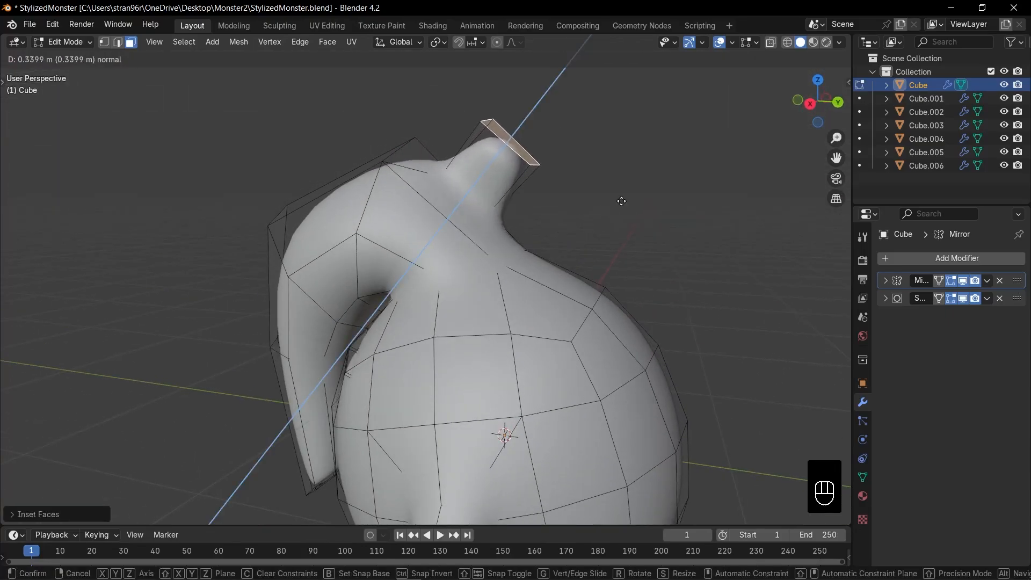
pyautogui.click(621, 201)
# Inset the face lower on the monster's back and extrude it outward as a second, smaller bump
pyautogui.moveTo(622, 201); pyautogui.dragTo(615, 303, button='middle')
pyautogui.click(530, 309)
pyautogui.press('i')
pyautogui.click(523, 322)
pyautogui.press('2')
pyautogui.click(549, 320)
pyautogui.press('3')
pyautogui.click(537, 320)
pyautogui.press('e')
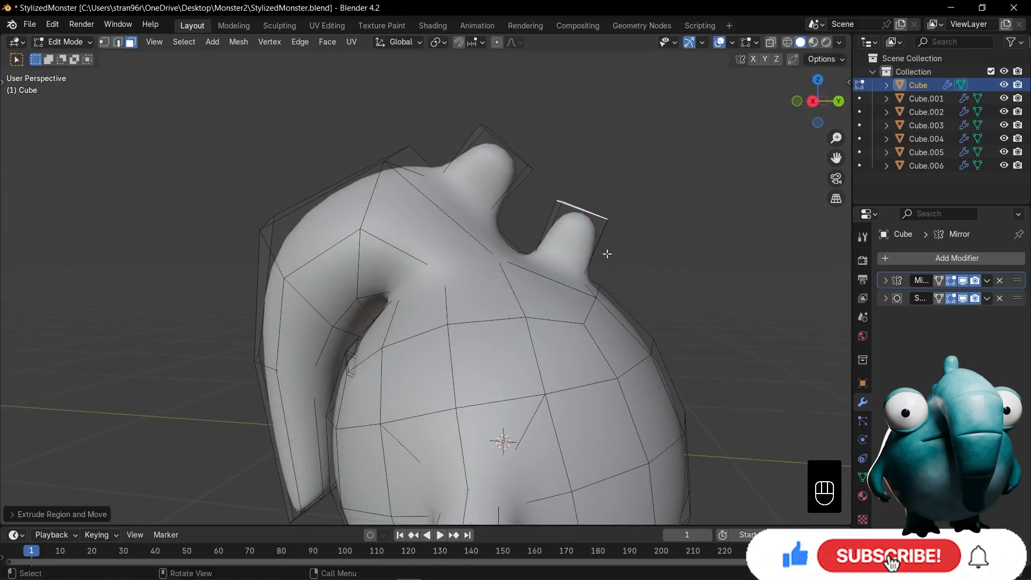
# Add a loop cut around each of the two back bumps
pyautogui.hotkey('ctrl', 'r')
pyautogui.click(597, 252)
pyautogui.press('KP_3')
pyautogui.press('g')
pyautogui.hotkey('ctrl', 'r')
pyautogui.click(502, 188)
# Adjust the bump vertices in side view with X-ray to refine the shape of the back bumps
pyautogui.press('g')
pyautogui.press('1')
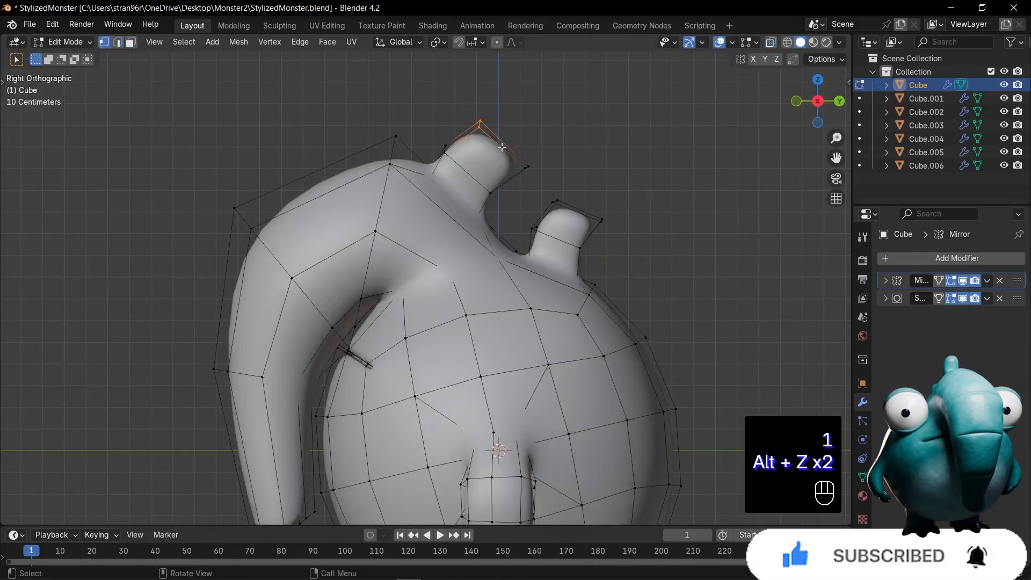
pyautogui.hotkey('alt', 'z')
pyautogui.press('g')
pyautogui.click(510, 148)
pyautogui.moveTo(592, 259); pyautogui.dragTo(639, 322, button='middle')
pyautogui.press('Tab')
pyautogui.press('Tab')
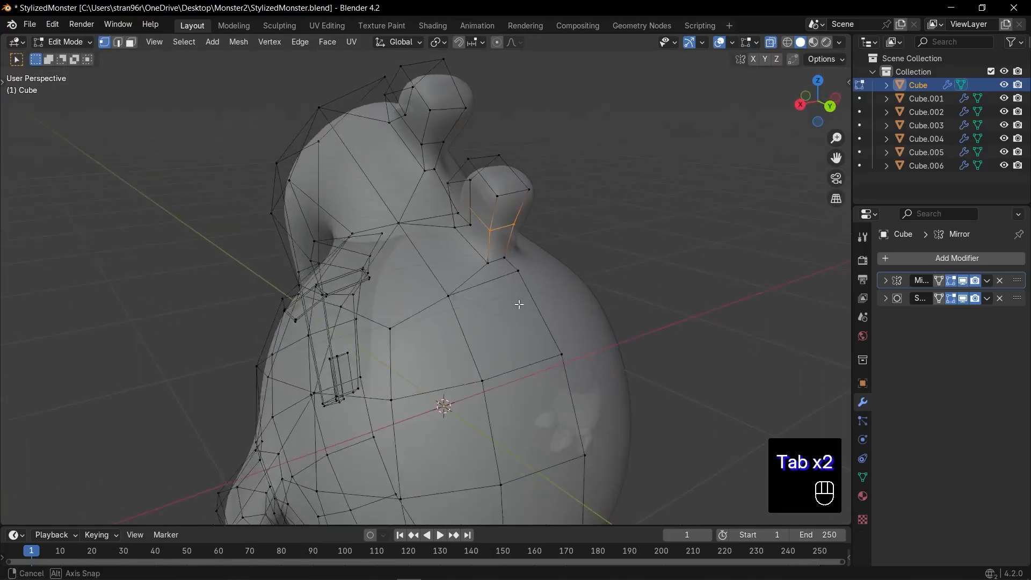
# Slide an edge of the back face below the second bump and extrude that face outward as a third bump
pyautogui.press('3')
pyautogui.click(510, 330)
pyautogui.press('2')
pyautogui.press('g')
pyautogui.press('g')
pyautogui.press('3')
pyautogui.press('KP_1')
pyautogui.press('KP_3')
pyautogui.press('e')
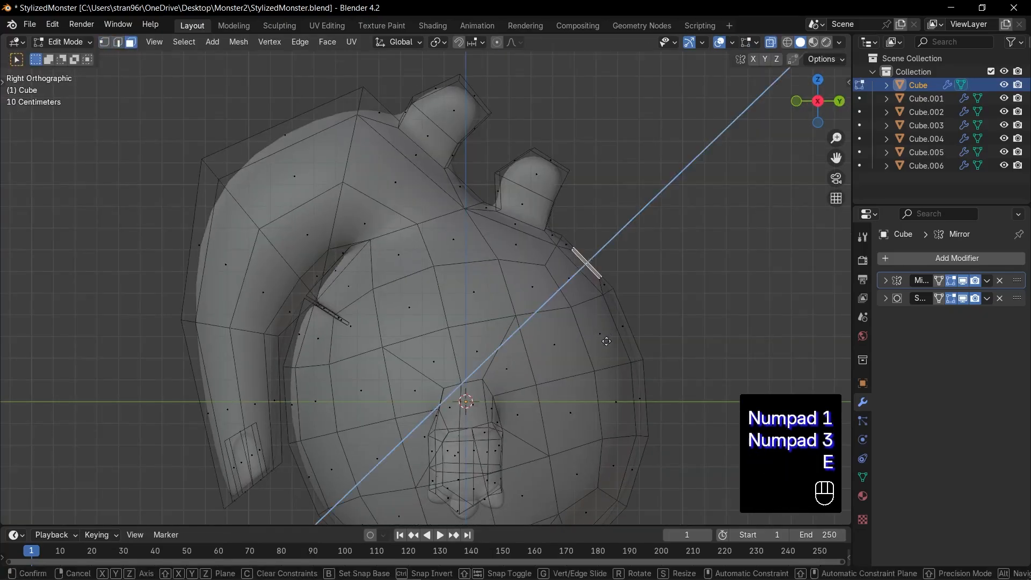
pyautogui.press('g')
pyautogui.moveTo(640, 304); pyautogui.dragTo(312, 286, button='middle')
pyautogui.press('Tab')
pyautogui.press('Tab')
# Slide the upper edges of the second and third back bumps to refine their shape, and save the file
pyautogui.press('2')
pyautogui.click(283, 236)
pyautogui.press('g')
pyautogui.press('g')
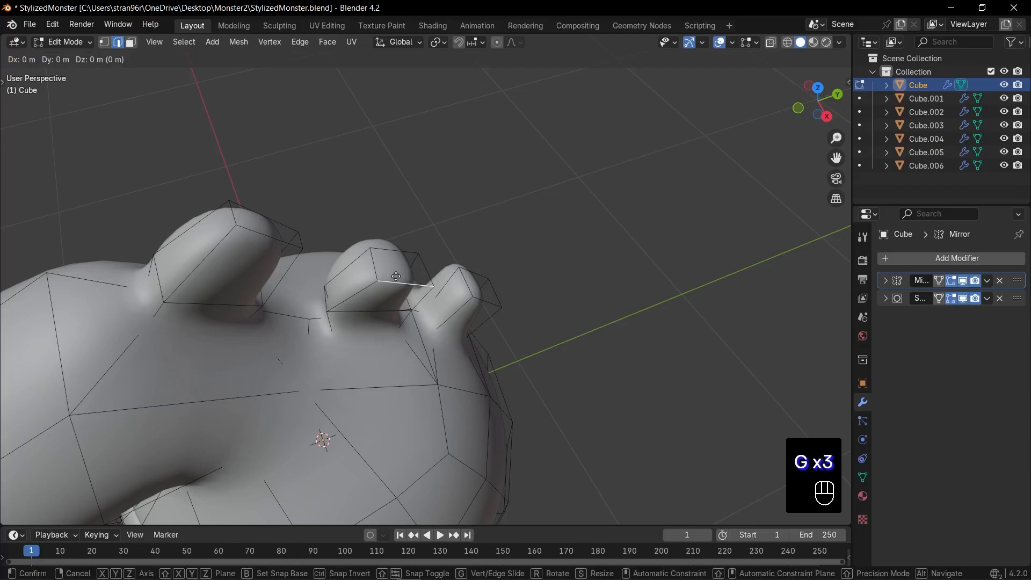
pyautogui.press('g')
pyautogui.click(404, 278)
pyautogui.click(483, 299)
pyautogui.press('g')
pyautogui.press('g')
pyautogui.click(490, 295)
pyautogui.press('Tab')
pyautogui.hotkey('alt', 'z')
pyautogui.hotkey('alt', 'z')
pyautogui.hotkey('ctrl', 's')
# Move the end vertices of the head bump in side view with X-ray to shorten and round its tip
pyautogui.press('KP_3')
pyautogui.press('Tab')
pyautogui.press('1')
pyautogui.hotkey('alt', 'z')
pyautogui.hotkey('alt', 'a')
pyautogui.moveTo(315, 186); pyautogui.dragTo(354, 218)
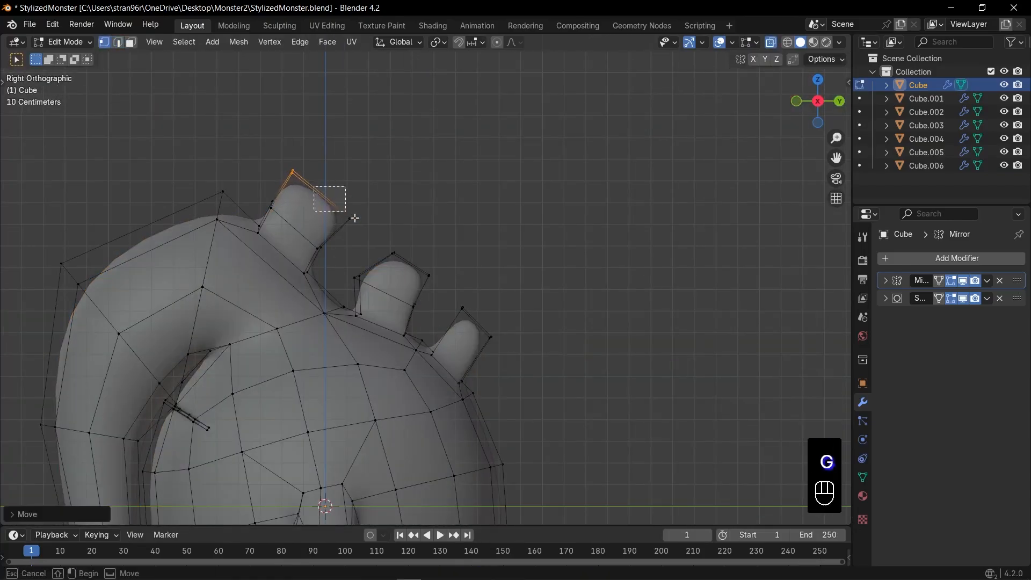
pyautogui.press('g')
pyautogui.click(341, 195)
pyautogui.click(299, 200)
pyautogui.press('Tab')
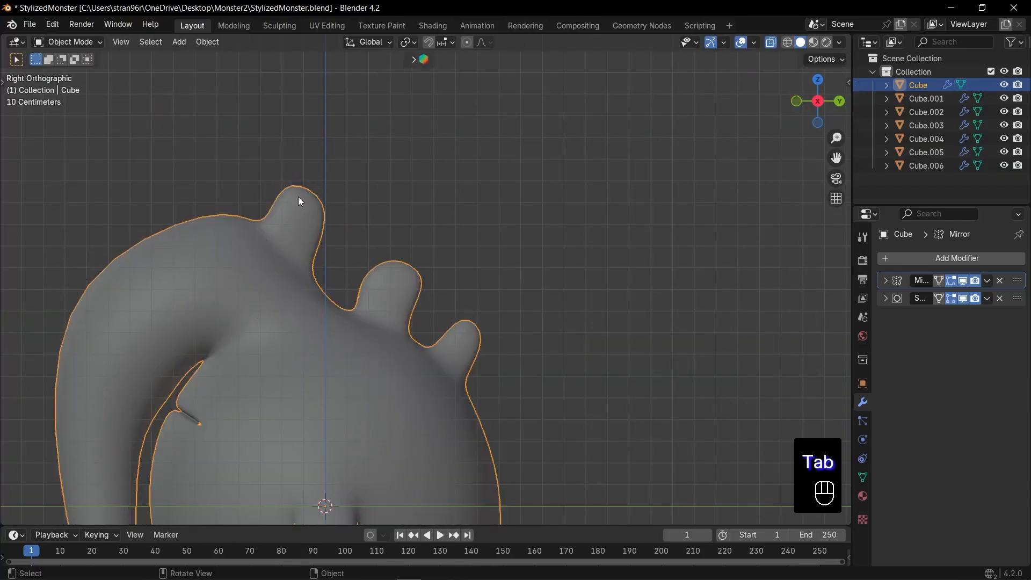
# Move the vertices just above the mouth crease, under the trunk base, in side view with X-ray
pyautogui.moveTo(299, 200); pyautogui.dragTo(371, 204, button='middle')
pyautogui.hotkey('alt', 'z')
pyautogui.press('KP_3')
pyautogui.press('Tab')
pyautogui.scroll(3, 365, 193)
pyautogui.hotkey('alt', 'z')
pyautogui.moveTo(325, 160); pyautogui.dragTo(394, 207)
pyautogui.press('g')
pyautogui.click(351, 252)
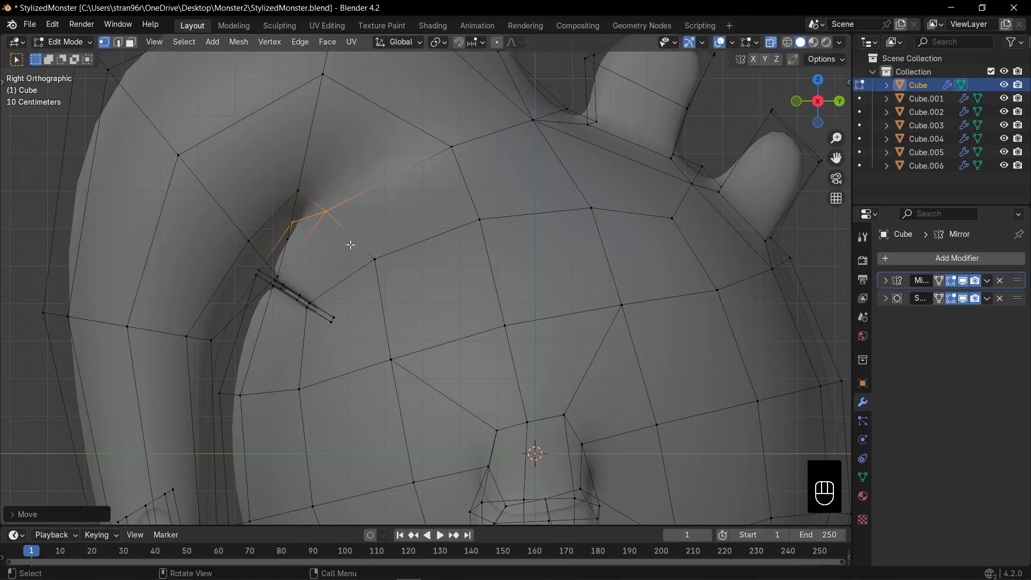
# Move and slightly rotate the row of vertices where the head meets the body
pyautogui.scroll(-3, 472, 207)
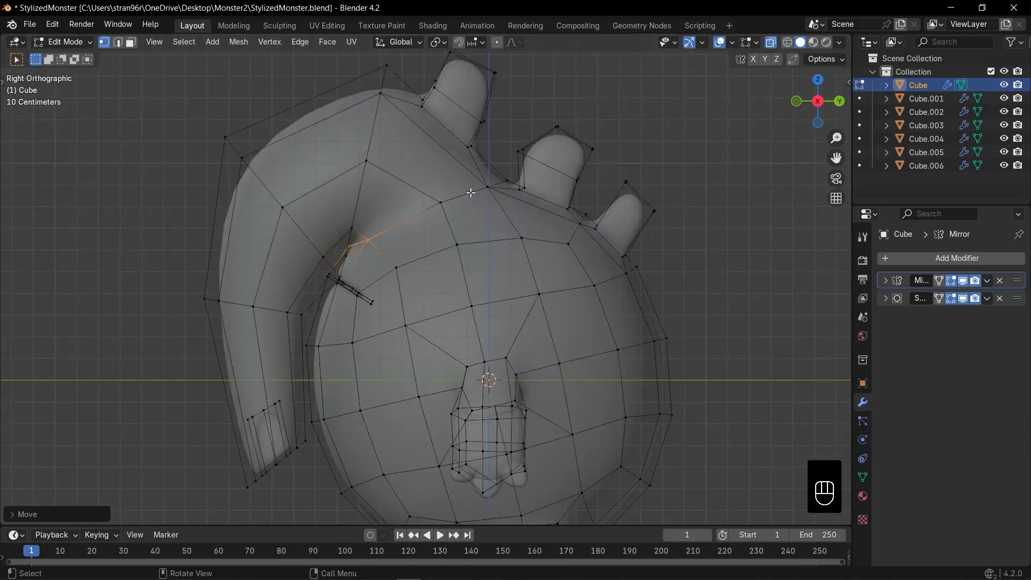
pyautogui.click(546, 211)
pyautogui.scroll(1, 349, 185)
pyautogui.keyDown('alt'); pyautogui.click(346, 171); pyautogui.keyUp('alt')
pyautogui.scroll(-1, 404, 129)
# Move and resize the vertex loop across the head in side view, and save the file
pyautogui.hotkey('alt', 'z')
pyautogui.moveTo(405, 140); pyautogui.dragTo(635, 211, button='middle')
pyautogui.press('KP_1')
pyautogui.press('KP_3')
pyautogui.hotkey('alt', 'z')
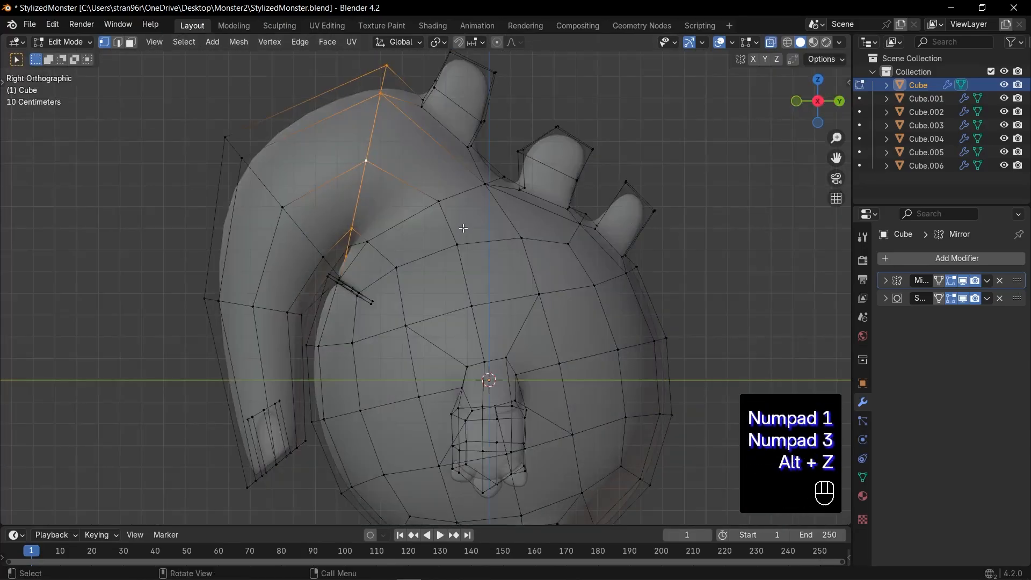
pyautogui.press('g')
pyautogui.click(468, 242)
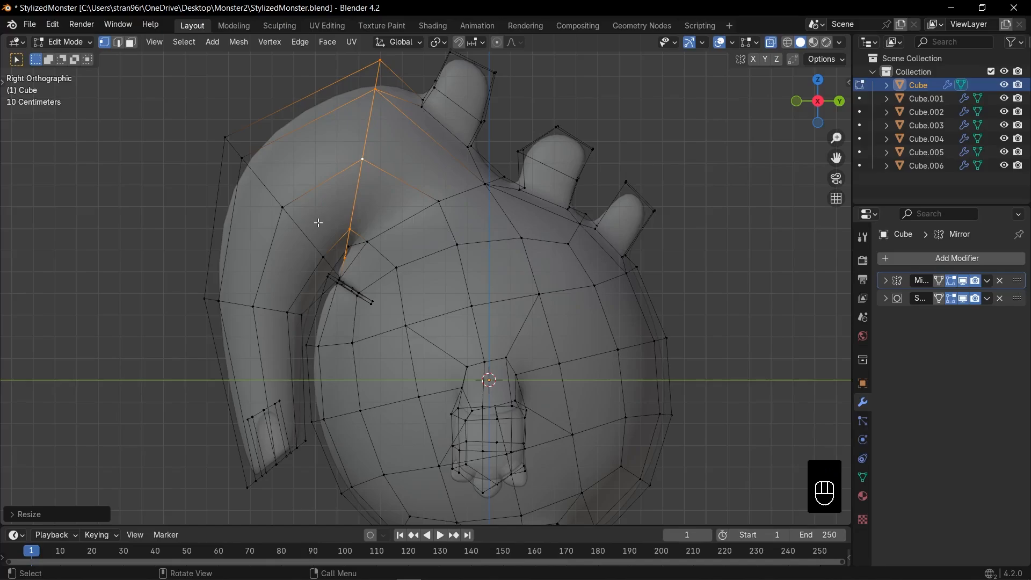
pyautogui.press('Tab')
pyautogui.hotkey('ctrl', 's')
# Rotate and move the vertex loop at the trunk's bend to smooth its curve, and check the whole body
pyautogui.press('Tab')
pyautogui.keyDown('alt'); pyautogui.click(318, 232); pyautogui.keyUp('alt')
pyautogui.press('r')
pyautogui.click(388, 283)
pyautogui.press('g')
pyautogui.click(388, 280)
pyautogui.press('Tab')
pyautogui.hotkey('alt', 'z')
pyautogui.press('KP_1')
pyautogui.press('Escape')
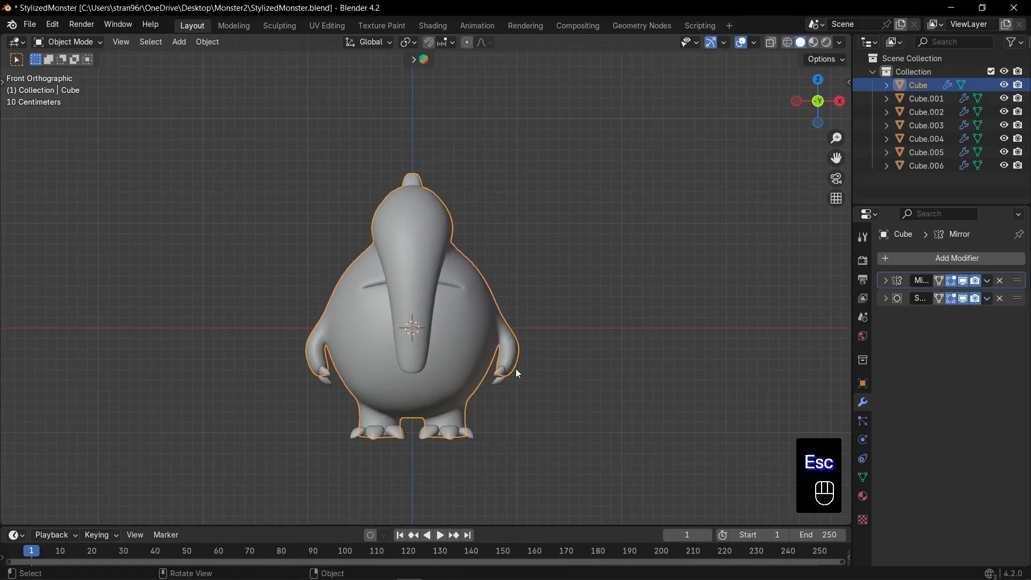
# Select all objects of the monster and scale them wider along X
pyautogui.press('a')
pyautogui.press('s')
pyautogui.press('x')
pyautogui.click(600, 350)
pyautogui.press('KP_1')
# Add a low-poly UV sphere, isolate it in local view and give it a level 2 subdivision modifier
pyautogui.hotkey('shift', 'a')
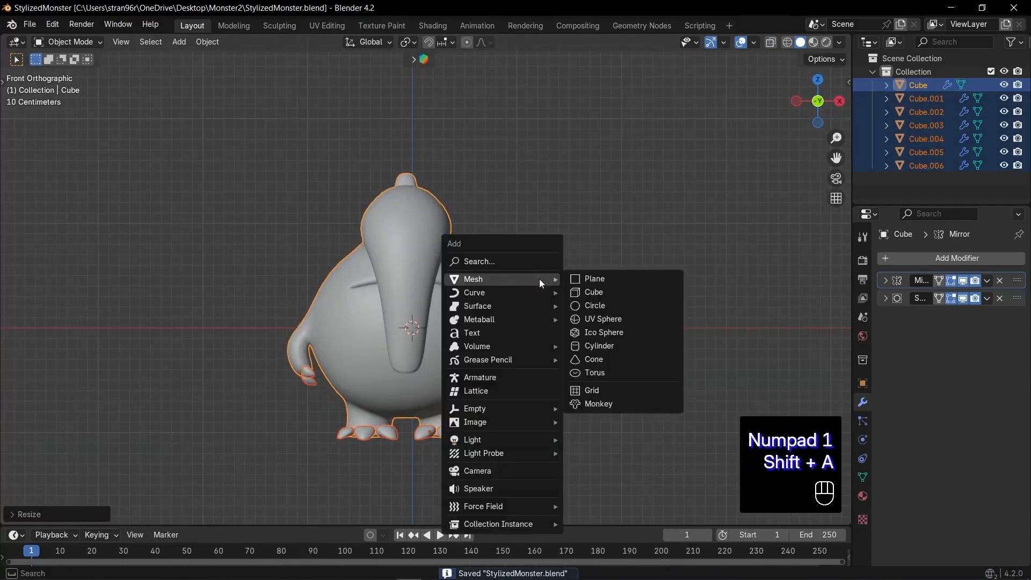
pyautogui.click(619, 320)
pyautogui.click(62, 514)
pyautogui.press('KP_Divide')
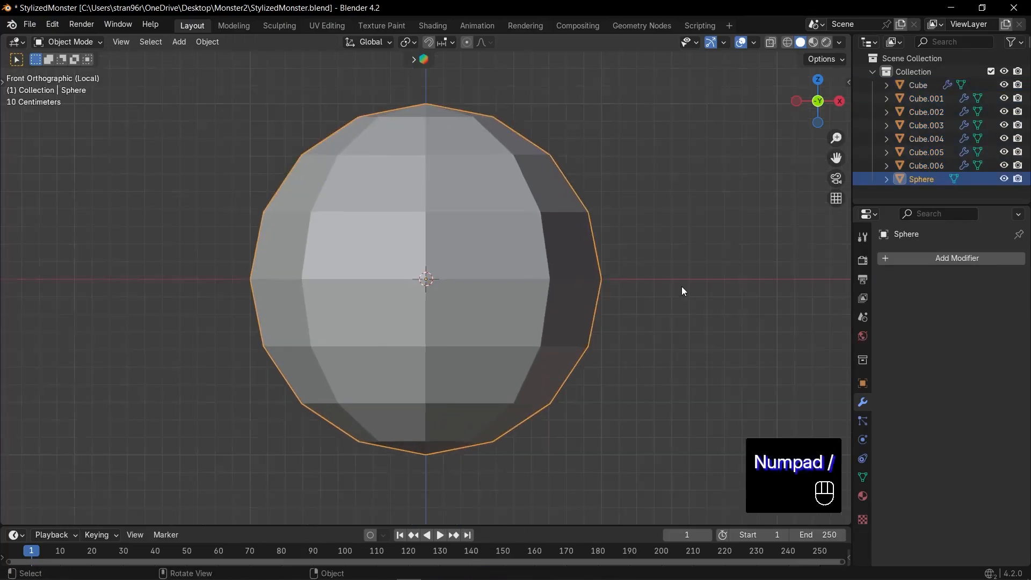
pyautogui.hotkey('ctrl', '2')
# Scale the sphere along Z to even out its proportions, shade it smooth and save the file
pyautogui.press('s')
pyautogui.press('z')
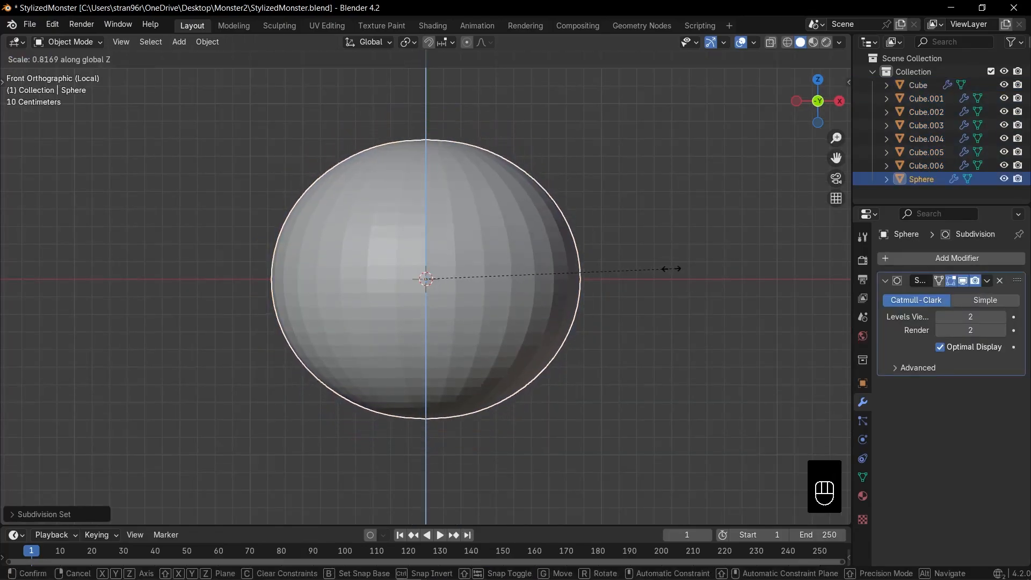
pyautogui.click(670, 268)
pyautogui.moveTo(558, 273); pyautogui.dragTo(532, 279, button='middle')
pyautogui.press('KP_1')
pyautogui.press('s')
pyautogui.press('z')
pyautogui.click(619, 278)
pyautogui.rightClick(523, 252)
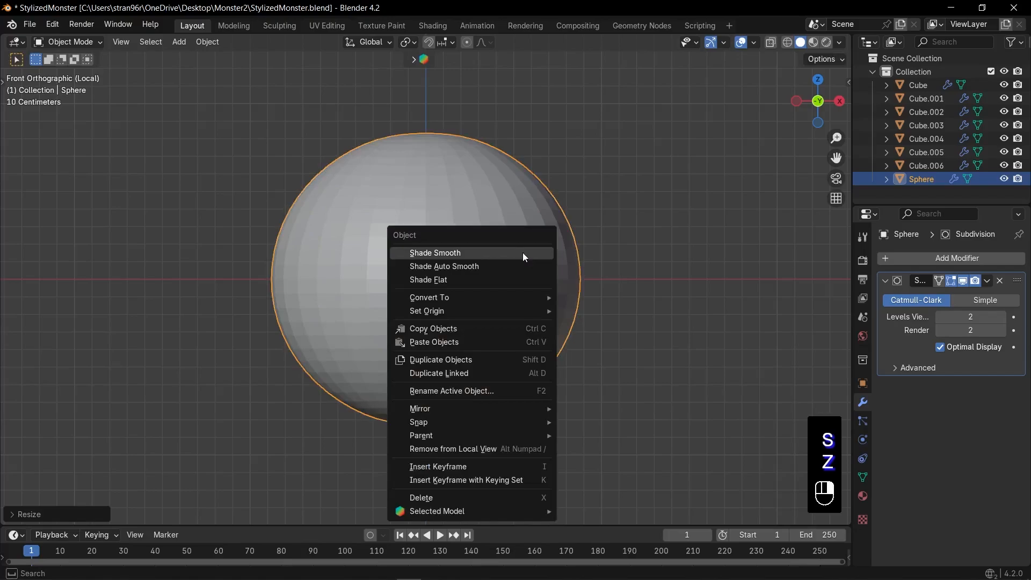
pyautogui.click(523, 253)
pyautogui.hotkey('ctrl', 's')
# Duplicate the sphere in place, scale the copy slightly and rotate it 90° around X
pyautogui.hotkey('shift', 'd')
pyautogui.press('Escape')
pyautogui.press('s')
pyautogui.click(631, 272)
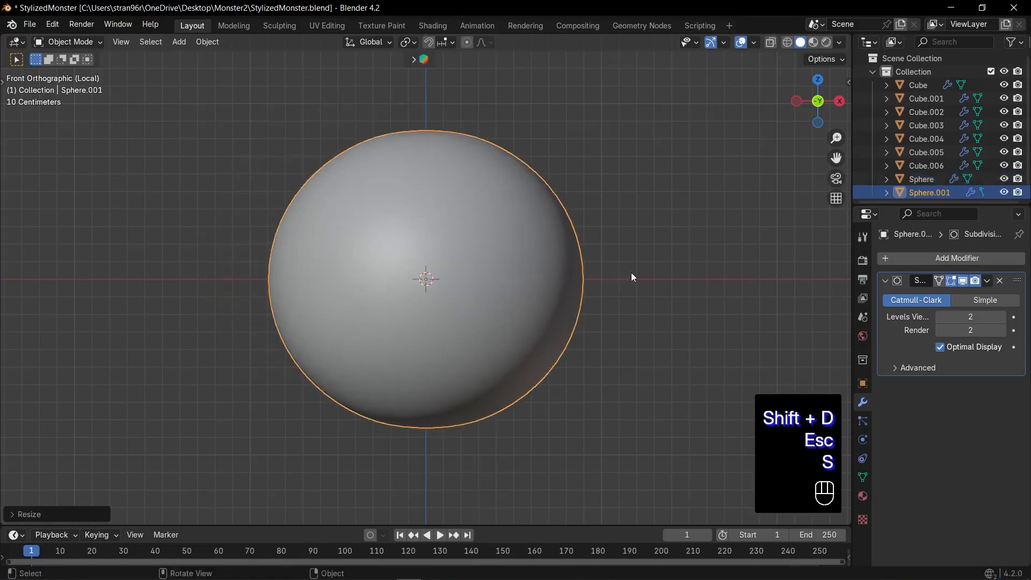
pyautogui.press('r')
pyautogui.press('x')
pyautogui.press('9')
pyautogui.press('0')
pyautogui.press('Return')
# Scale the duplicated sphere slightly along Y and shrink it to fit inside the original sphere as the eyeball
pyautogui.press('KP_3')
pyautogui.press('s')
pyautogui.press('y')
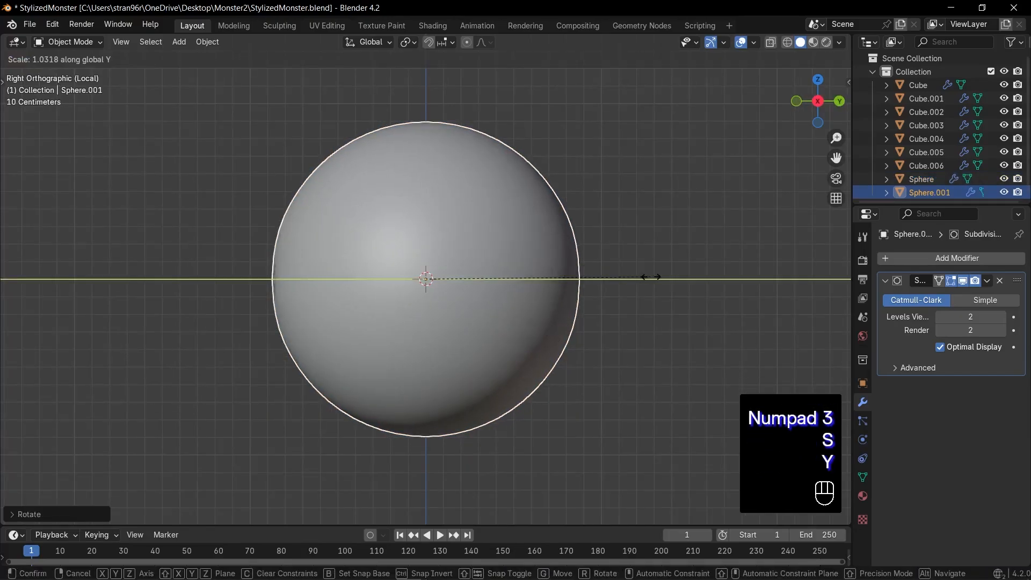
pyautogui.click(650, 277)
pyautogui.press('s')
pyautogui.press('Tab')
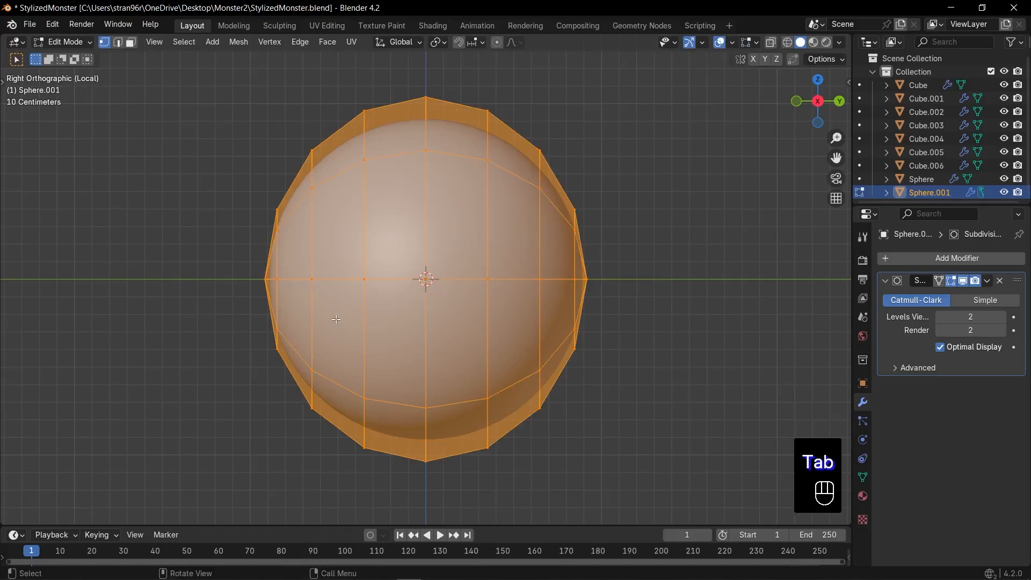
pyautogui.press('Tab')
pyautogui.press('s')
pyautogui.click(597, 317)
# Select the outer sphere and scale it along Y so it fits around the eyeball
pyautogui.click(581, 291)
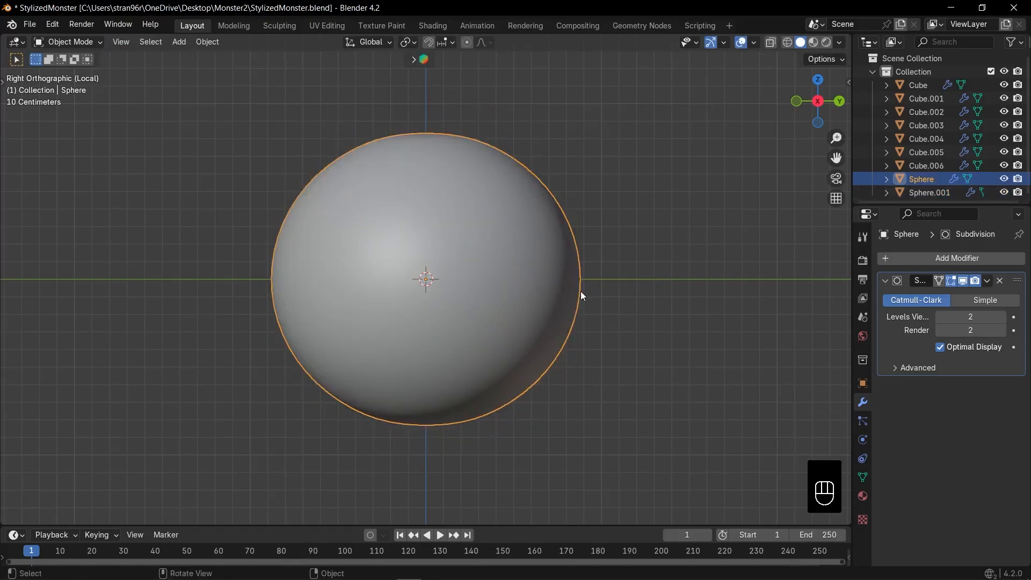
pyautogui.hotkey('alt', 'z')
pyautogui.press('s')
pyautogui.press('y')
pyautogui.click(638, 307)
pyautogui.press('Tab')
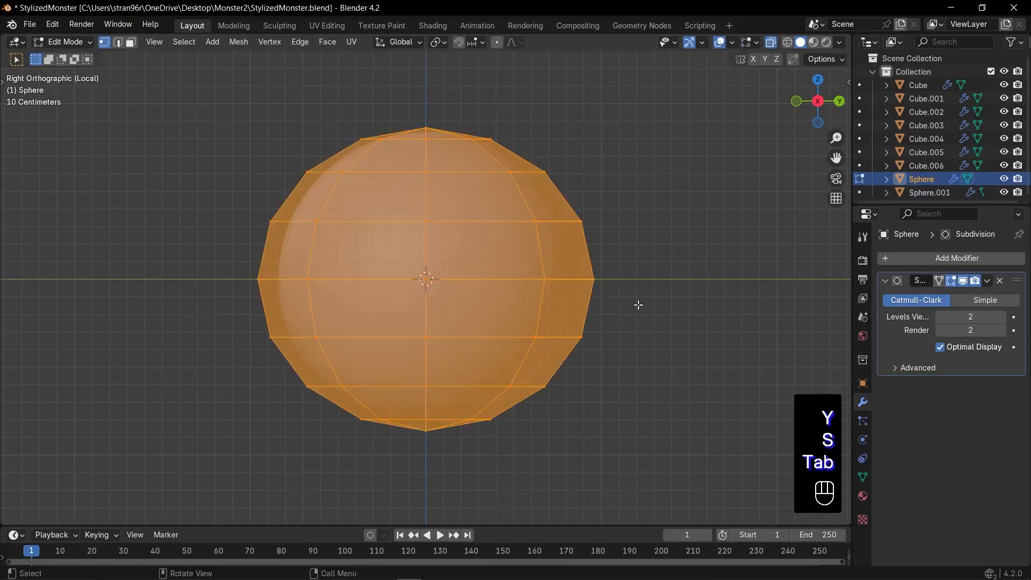
# Delete the middle band of faces from the outer sphere, leaving separate upper and lower eyelid caps
pyautogui.hotkey('alt', 'z')
pyautogui.moveTo(223, 242); pyautogui.dragTo(633, 321)
pyautogui.hotkey('alt', 'z')
pyautogui.press('x')
pyautogui.click(621, 320)
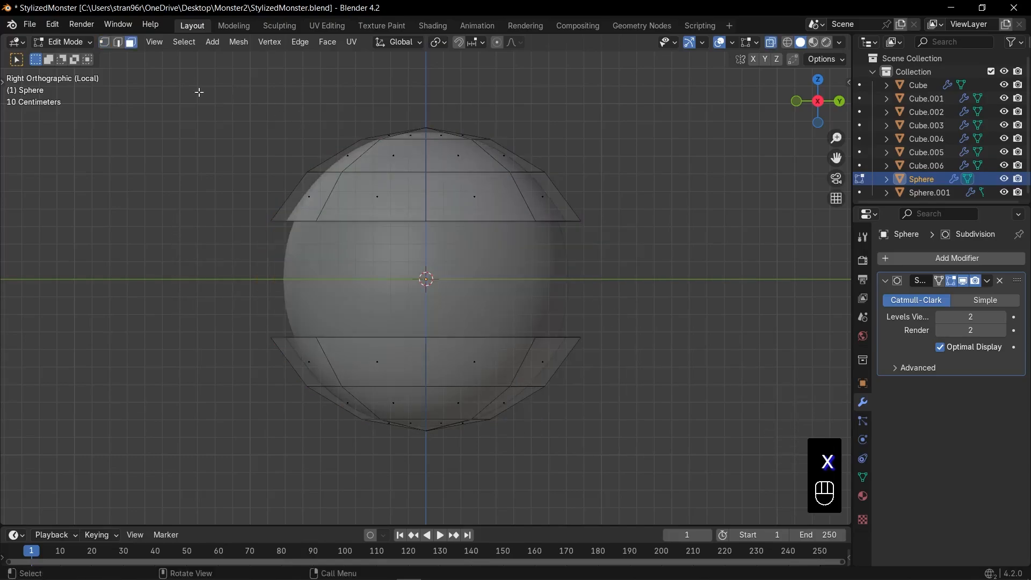
# Set the pivot point to the 3D Cursor and rotate the upper eyelid cap toward the back of the eye
pyautogui.moveTo(198, 92); pyautogui.dragTo(636, 246)
pyautogui.press('r')
pyautogui.press('Escape')
pyautogui.click(437, 41)
pyautogui.click(480, 89)
pyautogui.press('r')
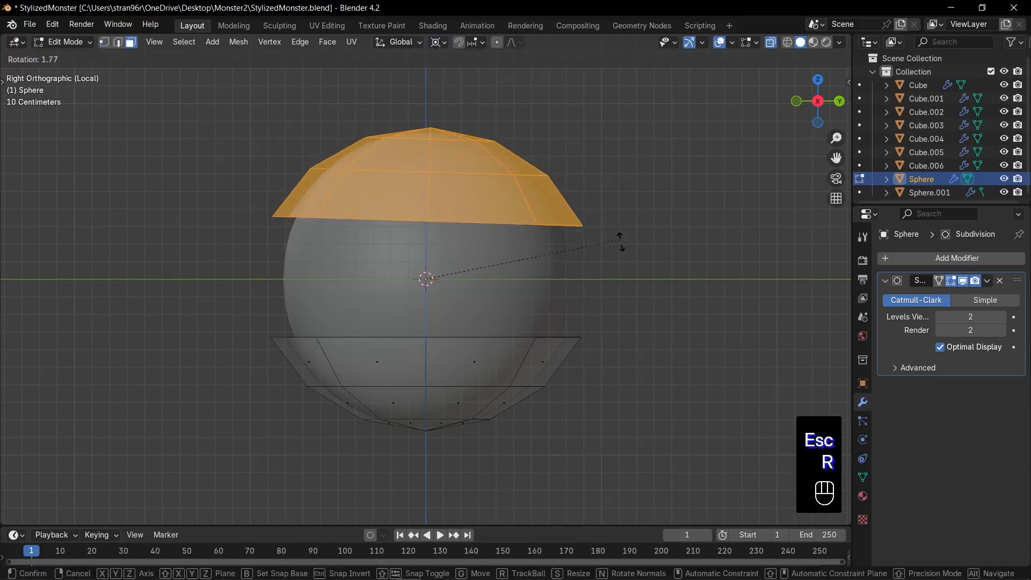
pyautogui.click(606, 297)
# Rotate the lower eyelid cap about the 3D cursor by about -19° so the eyelids nearly meet at the back
pyautogui.moveTo(209, 309); pyautogui.dragTo(588, 462)
pyautogui.press('r')
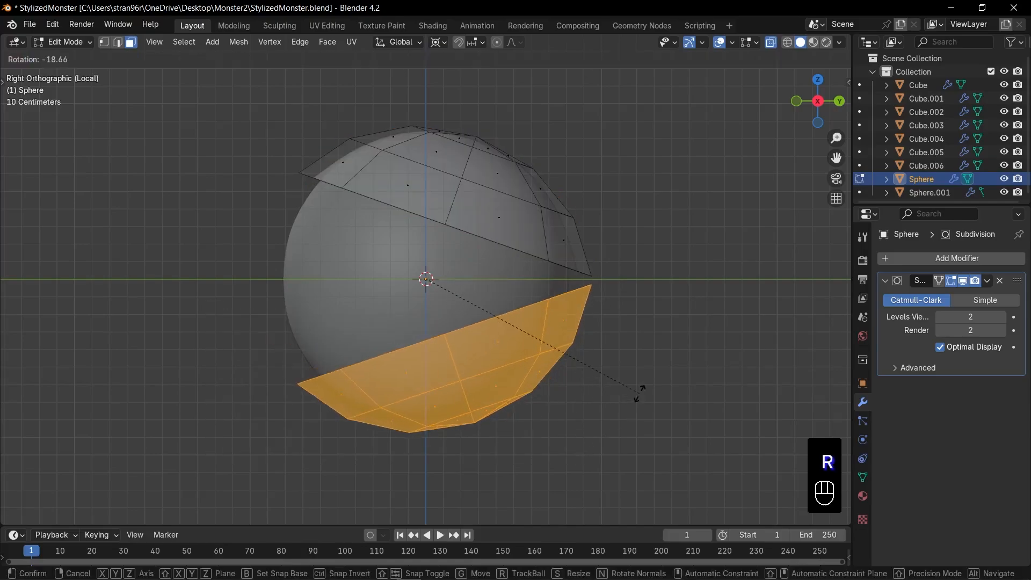
pyautogui.click(623, 345)
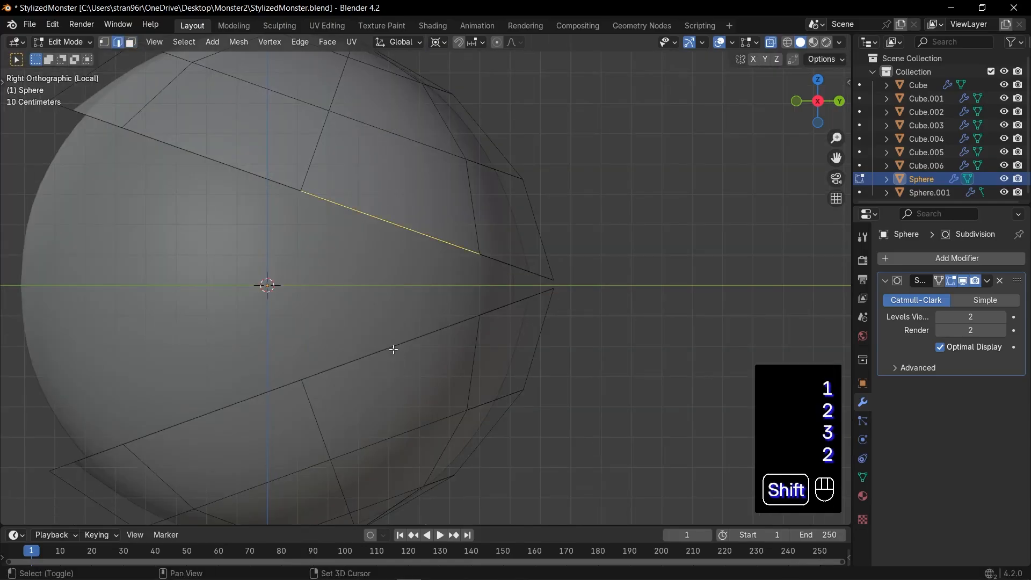
# Fill the gap between the upper and lower eyelids with faces around the sides and back of the eye
pyautogui.keyDown('shift'); pyautogui.click(394, 349); pyautogui.keyUp('shift')
pyautogui.press('f')
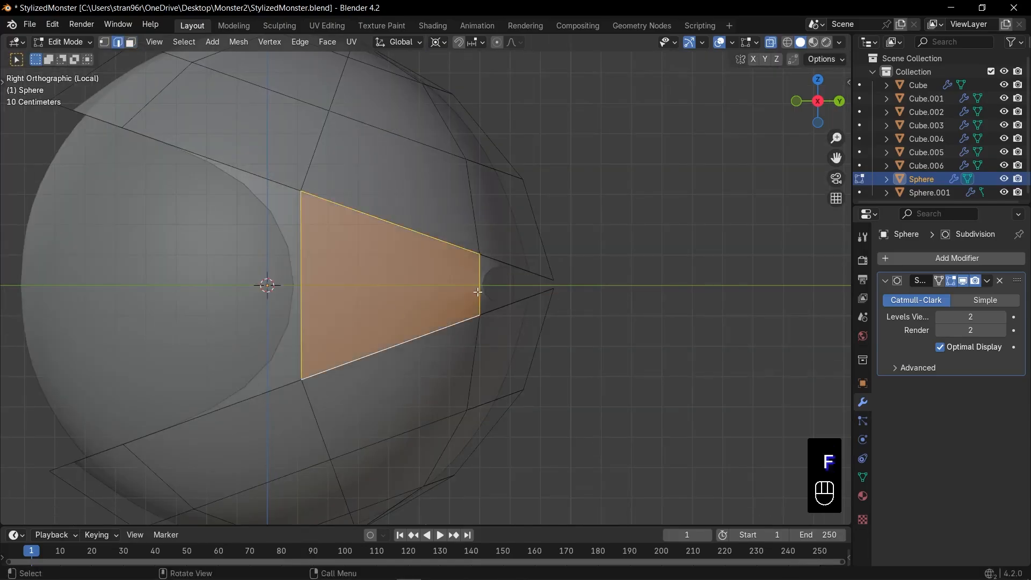
pyautogui.press('2')
pyautogui.click(480, 290)
pyautogui.press('f')
pyautogui.moveTo(479, 290); pyautogui.dragTo(398, 301, button='middle')
pyautogui.press('f')
pyautogui.press('f')
pyautogui.press('KP_1')
pyautogui.scroll(-5, 430, 302)
pyautogui.press('Tab')
pyautogui.hotkey('alt', 'z')
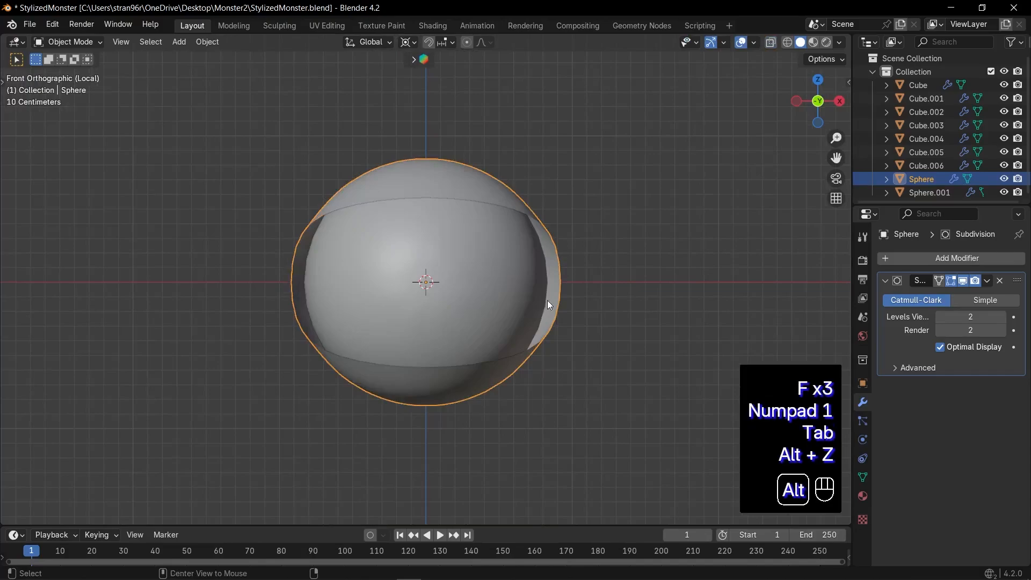
# Scale the eyelid object narrower along X so its sides sit close to the eyeball
pyautogui.moveTo(547, 301); pyautogui.dragTo(521, 314, button='middle')
pyautogui.press('KP_1')
pyautogui.press('s')
pyautogui.press('x')
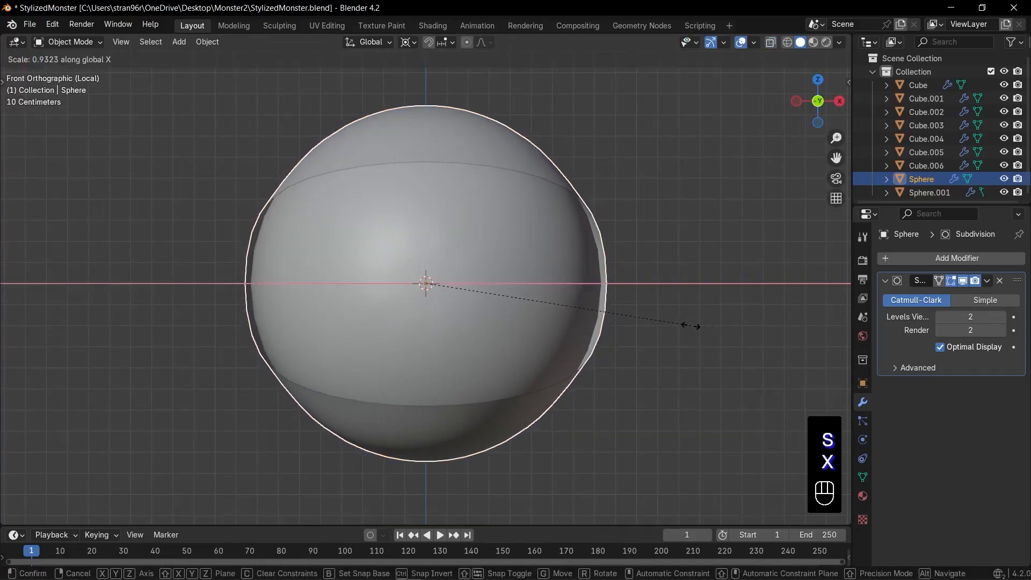
pyautogui.click(687, 329)
# Add a Solidify modifier to the eyelids and set its thickness to 0.04 m
pyautogui.click(891, 281)
pyautogui.click(903, 261)
pyautogui.write('so')
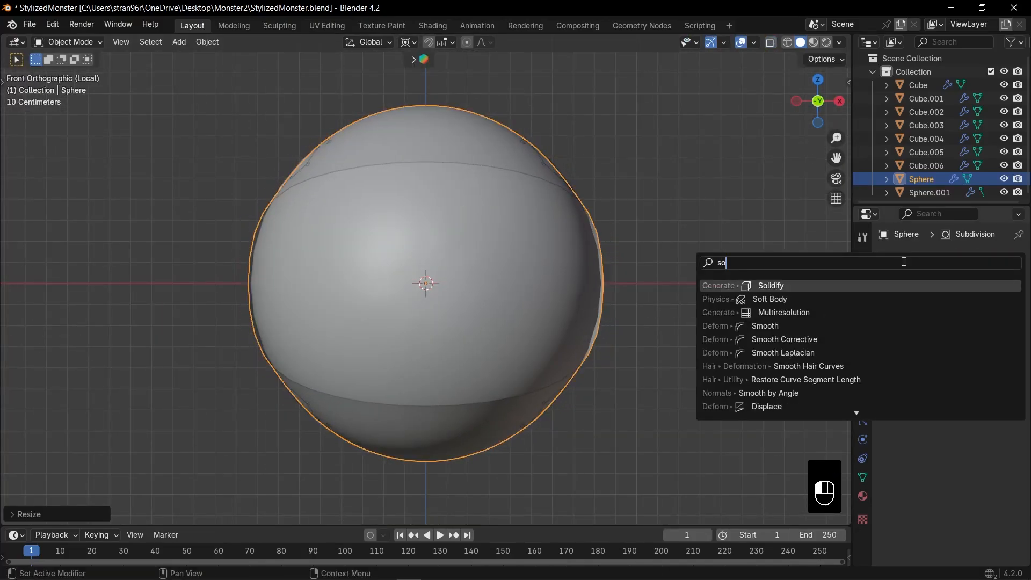
pyautogui.press('Return')
pyautogui.click(1004, 334)
pyautogui.click(1004, 334)
pyautogui.click(1004, 334)
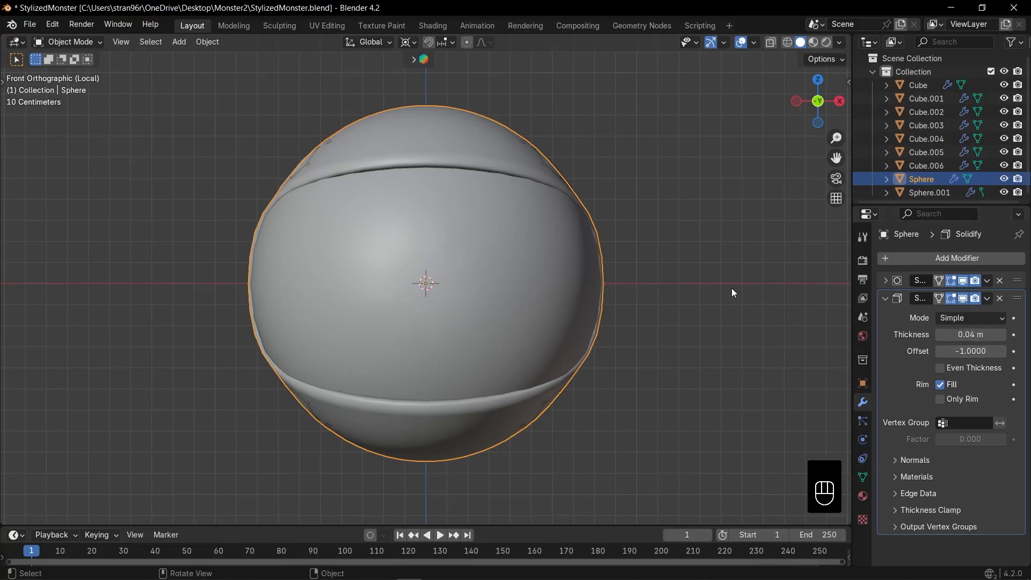
# Set the Solidify offset to 1 and place the modifier above Subdivision in the stack
pyautogui.press('s')
pyautogui.press('Escape')
pyautogui.click(971, 347)
pyautogui.write('1')
pyautogui.press('Return')
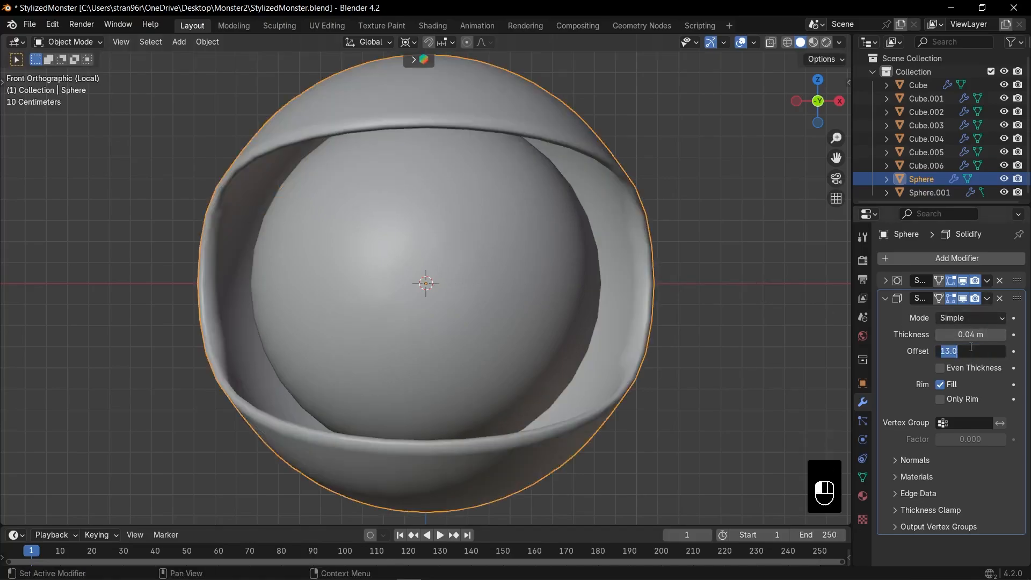
pyautogui.moveTo(1017, 299); pyautogui.dragTo(1017, 280)
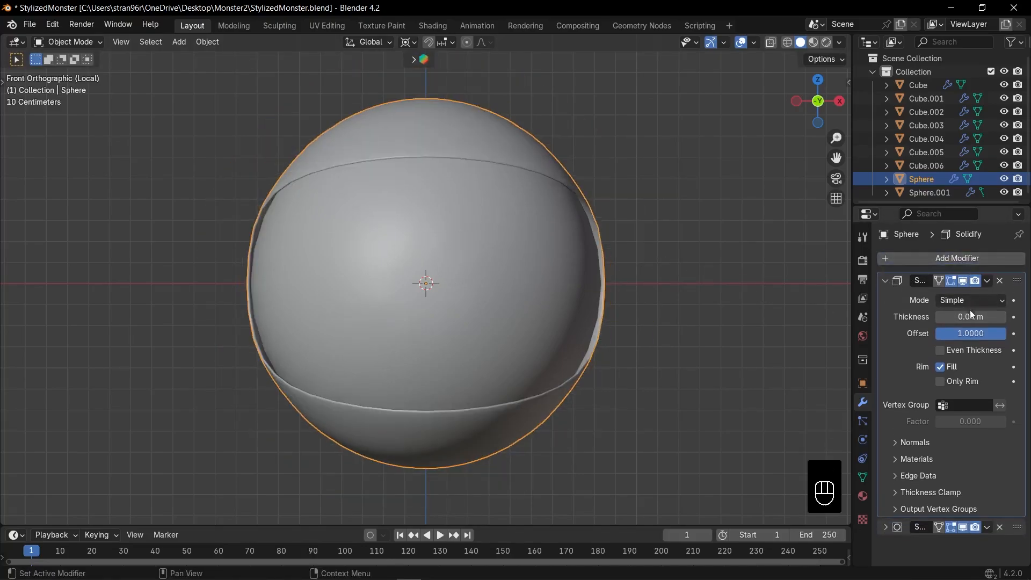
# Increase the eyelids' Solidify thickness and add a Bevel modifier between Solidify and Subdivision
pyautogui.moveTo(993, 317); pyautogui.dragTo(1029, 317)
pyautogui.click(886, 281)
pyautogui.click(901, 259)
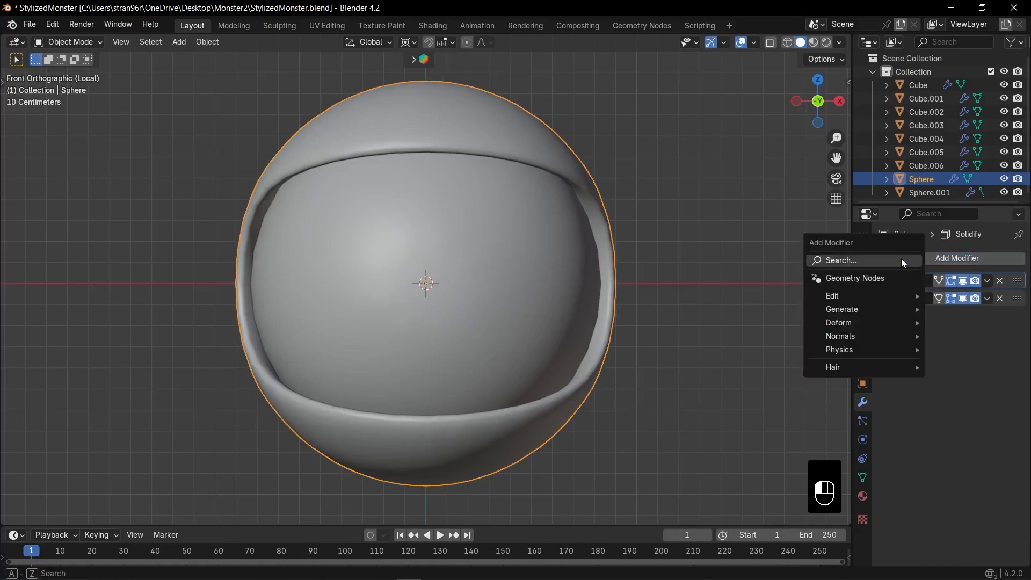
pyautogui.moveTo(891, 309)
pyautogui.click(763, 253)
# Set the Bevel angle limit to 65° and amount to 0.03 m, and scale the eyelids slightly smaller
pyautogui.click(974, 398)
pyautogui.write('60')
pyautogui.press('Return')
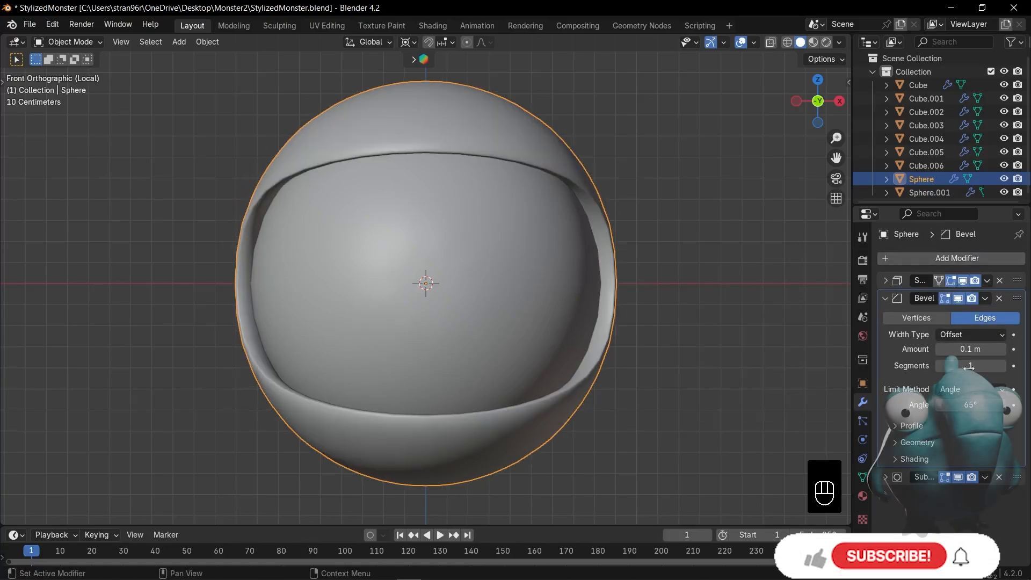
pyautogui.moveTo(961, 351); pyautogui.dragTo(937, 353)
pyautogui.scroll(1, 704, 279)
pyautogui.press('KP_1')
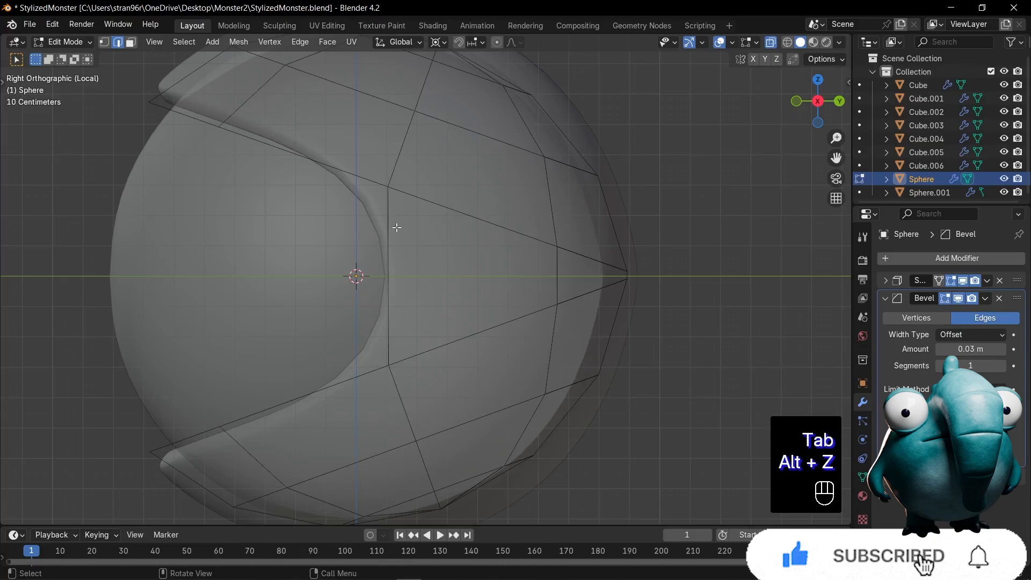
# Add a horizontal loop cut through the eyelids' sides and slide its front vertices backward into pointed eye corners
pyautogui.hotkey('ctrl', 'r')
pyautogui.click(361, 260)
pyautogui.rightClick(361, 260)
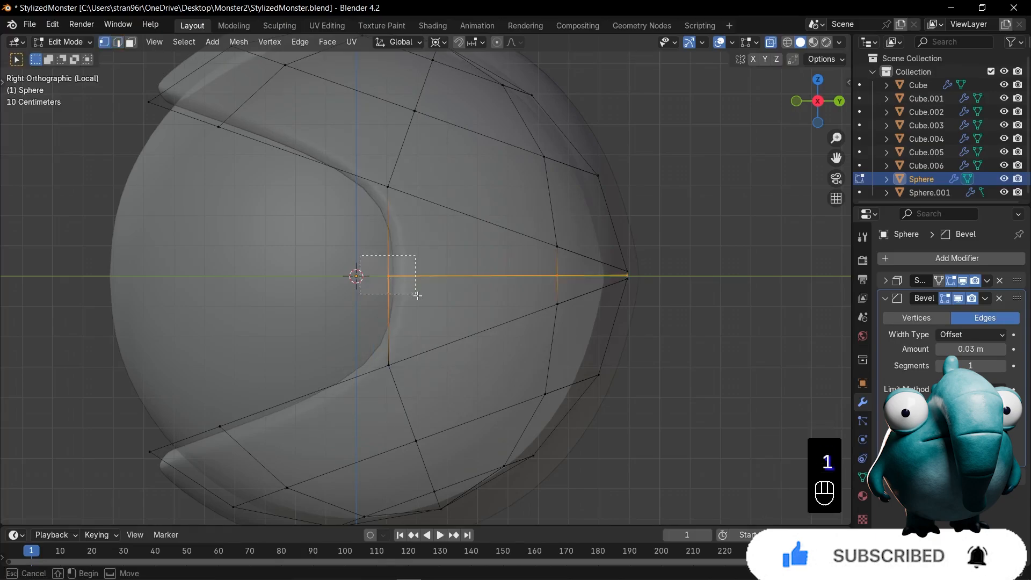
pyautogui.moveTo(417, 295); pyautogui.dragTo(416, 295)
pyautogui.press('g')
pyautogui.press('g')
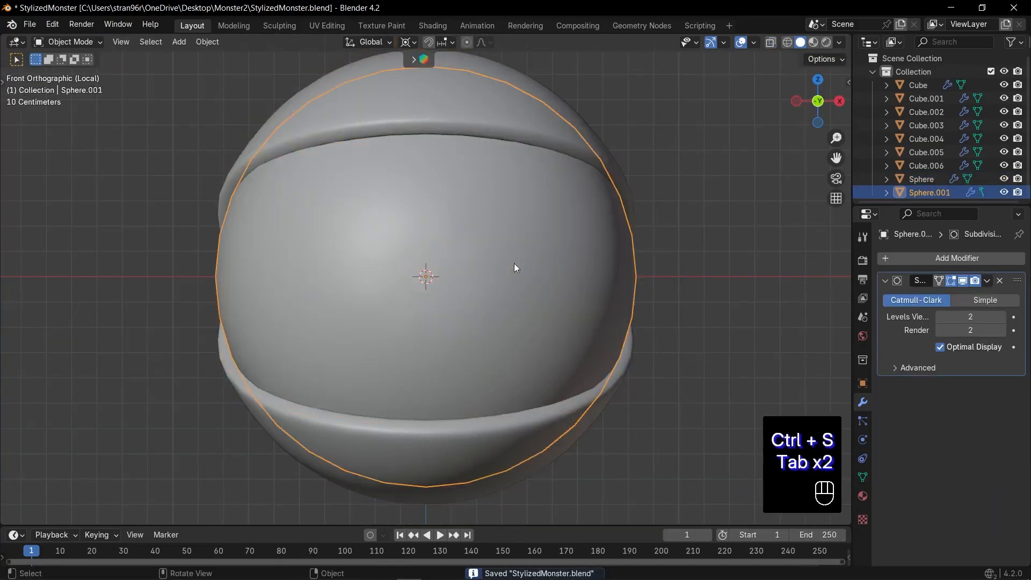
# Exit local view and scale and move the eyeball with its eyelids to the side of the monster's head
pyautogui.press('KP_Divide')
pyautogui.press('s')
pyautogui.press('g')
pyautogui.press('s')
pyautogui.press('Escape')
# Switch the transform pivot away from 3D Cursor, and scale the eye and place it beside the head in top view
pyautogui.click(408, 42)
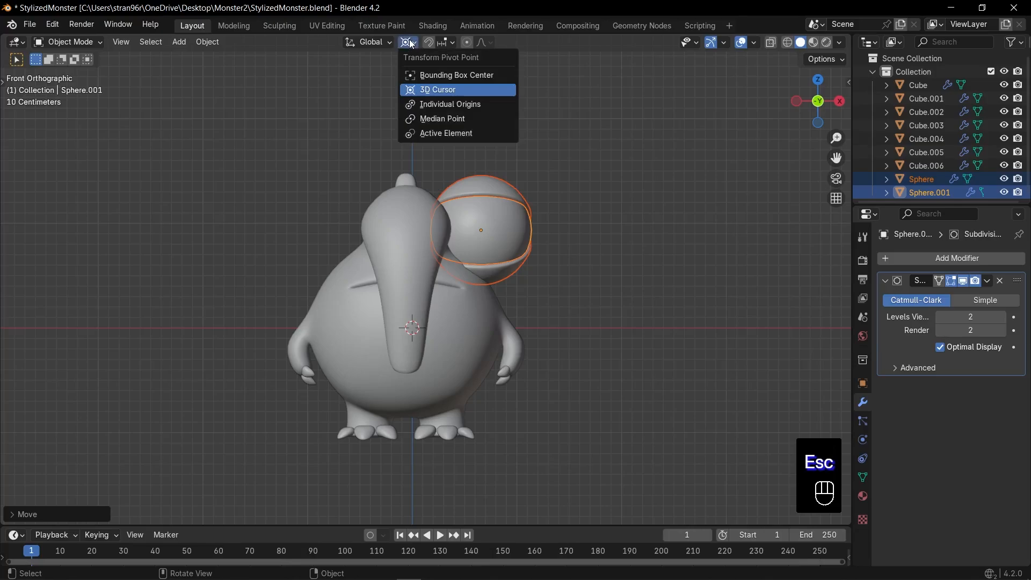
pyautogui.press('s')
pyautogui.click(608, 233)
pyautogui.press('KP_7')
pyautogui.press('g')
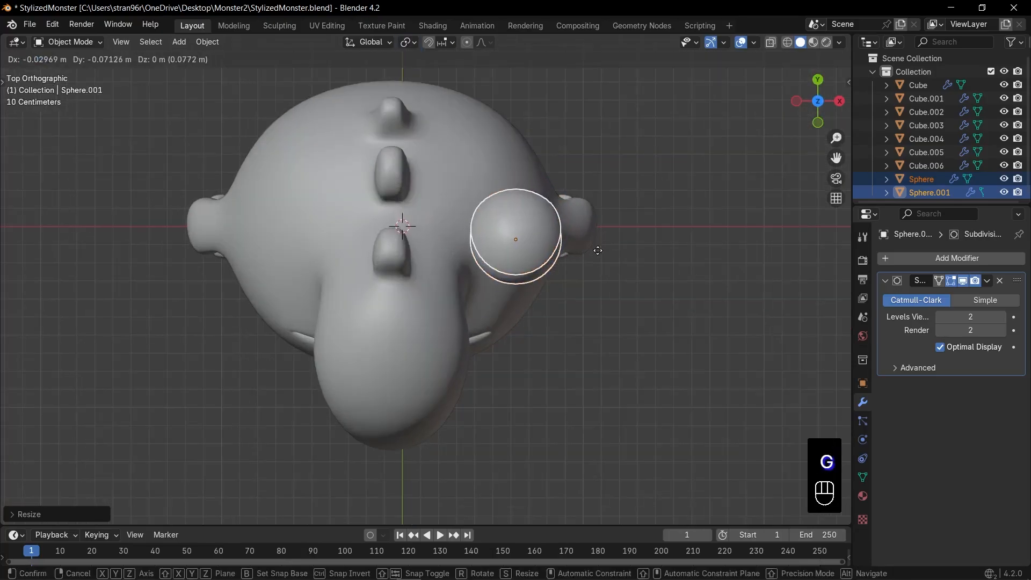
pyautogui.click(597, 251)
# Scale and move the eye against the head in front view, and rotate it to tilt the eyelids
pyautogui.press('KP_1')
pyautogui.press('s')
pyautogui.click(626, 198)
pyautogui.press('g')
pyautogui.click(623, 216)
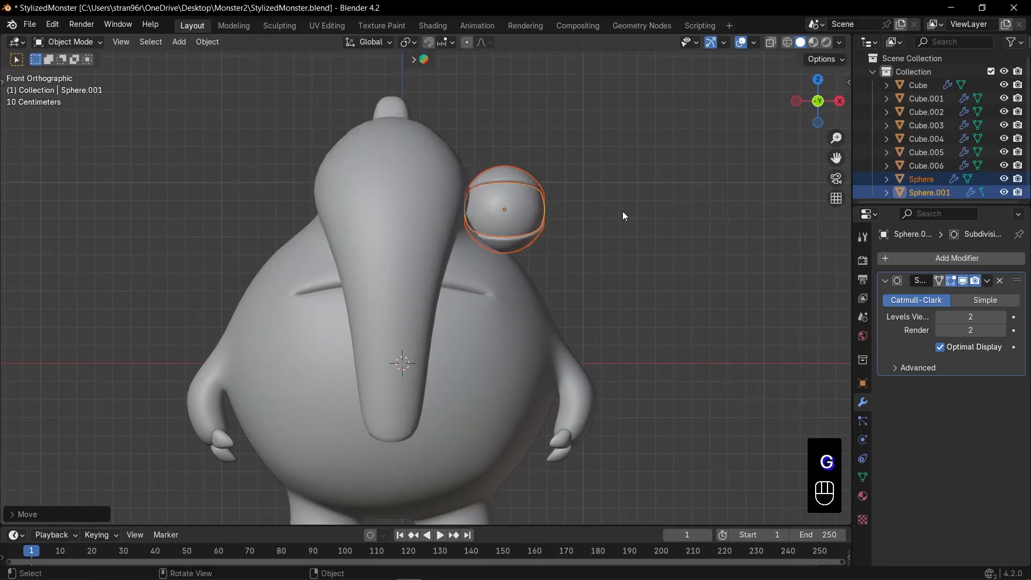
pyautogui.press('r')
pyautogui.click(631, 185)
# Add a Mirror modifier to the eyelids with the monster's body as the mirror object
pyautogui.click(532, 185)
pyautogui.click(885, 297)
pyautogui.click(912, 259)
pyautogui.write('m')
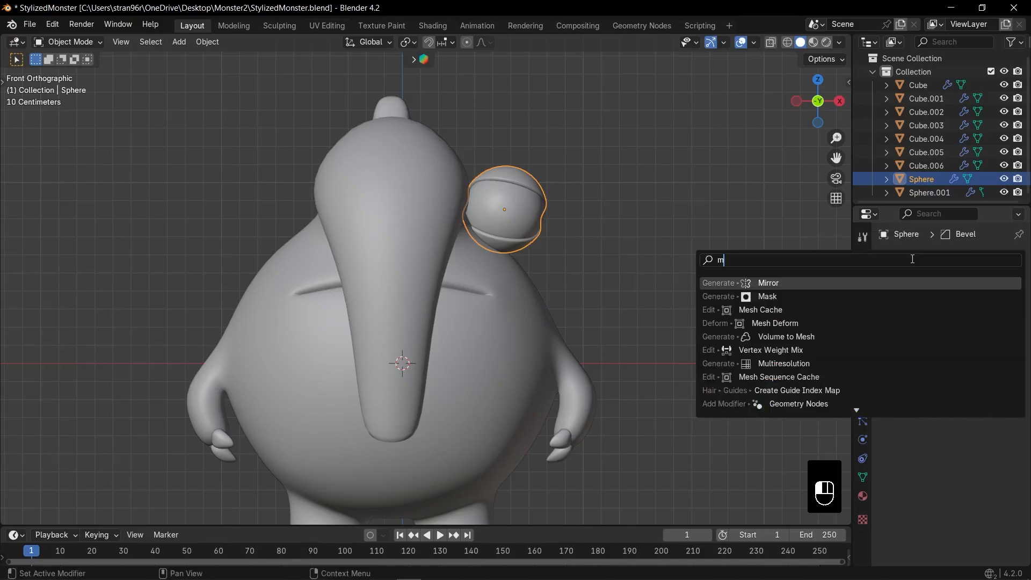
pyautogui.press('Return')
pyautogui.click(488, 338)
# Add a Mirror modifier to the eyeball with the body as the mirror object, and save the file
pyautogui.click(930, 192)
pyautogui.click(957, 259)
pyautogui.write('m')
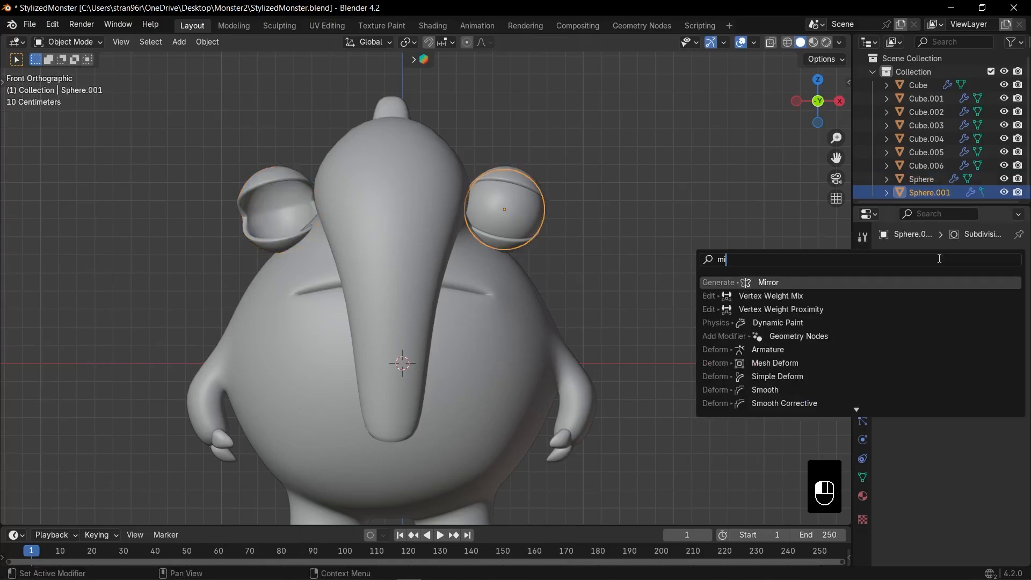
pyautogui.press('Return')
pyautogui.click(524, 318)
pyautogui.click(562, 275)
pyautogui.hotkey('ctrl', 's')
# Move the body mesh's shoulder vertices just below the eye upward and outward
pyautogui.click(497, 281)
pyautogui.press('Tab')
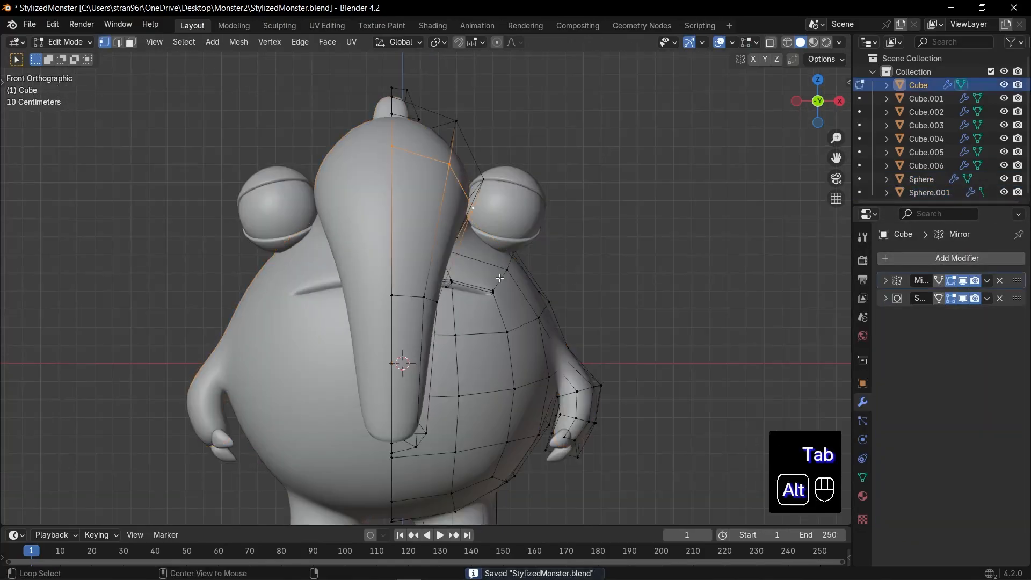
pyautogui.hotkey('alt', 'z')
pyautogui.moveTo(488, 242); pyautogui.dragTo(527, 275)
pyautogui.hotkey('alt', 'z')
pyautogui.press('g')
# Move the body's side vertices between the shoulder and the arm outward to round the silhouette
pyautogui.hotkey('alt', 'z')
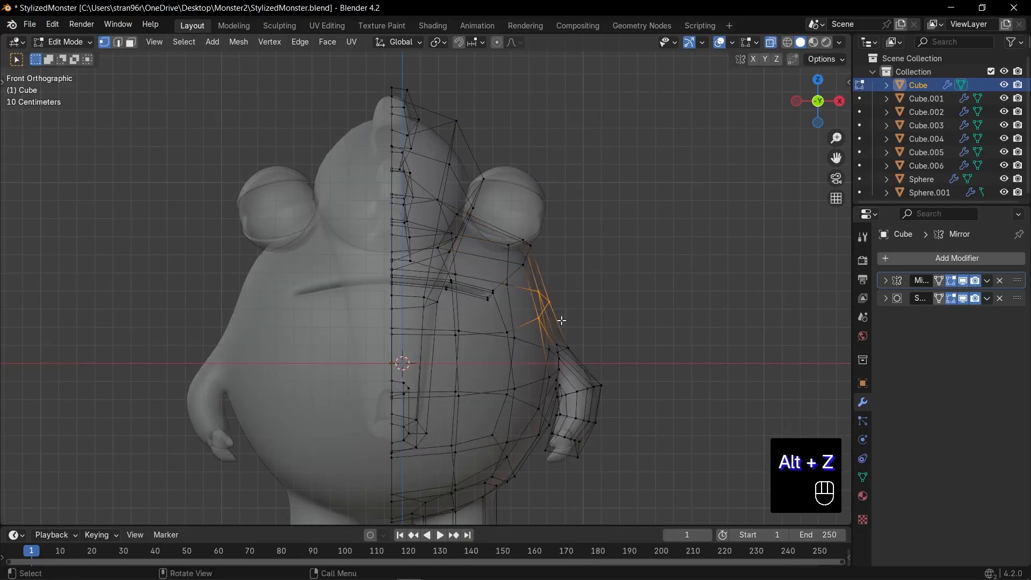
pyautogui.hotkey('alt', 'z')
pyautogui.click(573, 316)
pyautogui.keyDown('shift'); pyautogui.moveTo(569, 351); pyautogui.dragTo(543, 257, button='middle'); pyautogui.keyUp('shift')
pyautogui.hotkey('alt', 'z')
# Move and slightly rotate the arm's vertices in front view, and save the file
pyautogui.moveTo(628, 242); pyautogui.dragTo(523, 384)
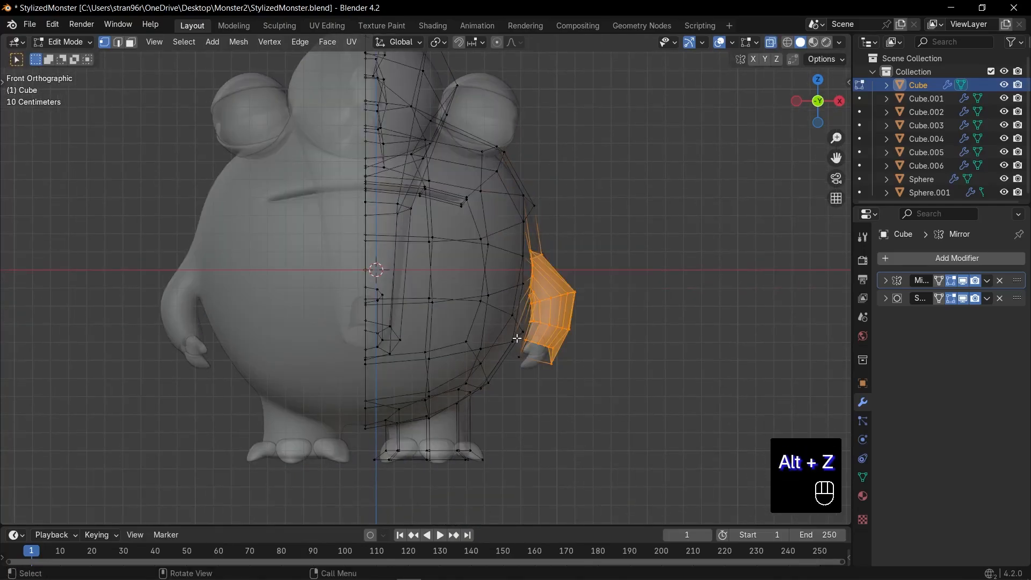
pyautogui.keyDown('shift'); pyautogui.moveTo(528, 247); pyautogui.dragTo(633, 422); pyautogui.keyUp('shift')
pyautogui.scroll(1, 637, 370)
pyautogui.press('g')
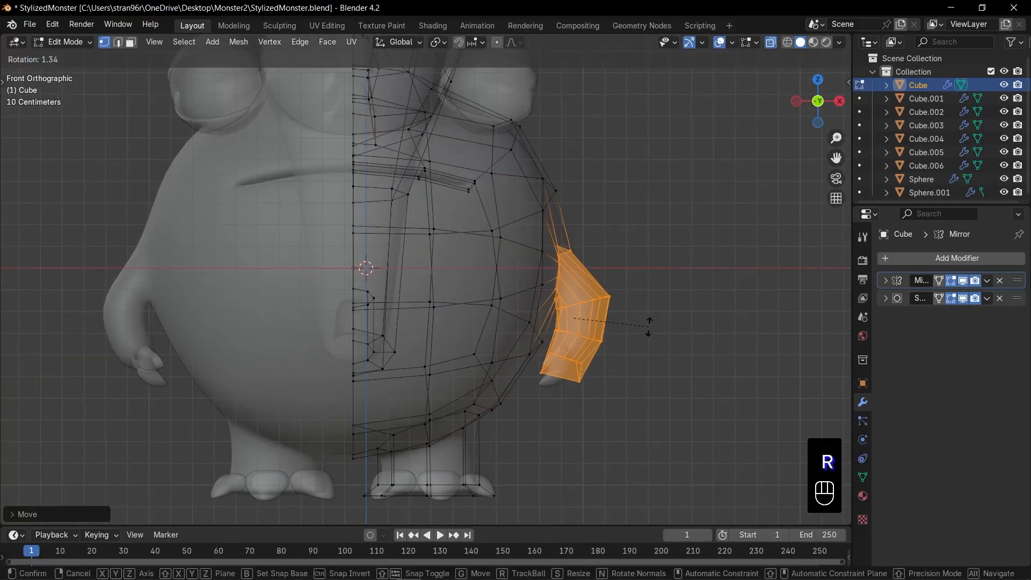
pyautogui.hotkey('ctrl', 's')
# Select the eyeballs and eyelids, rotate them in front view, and scale them to about 0.95
pyautogui.press('KP_1')
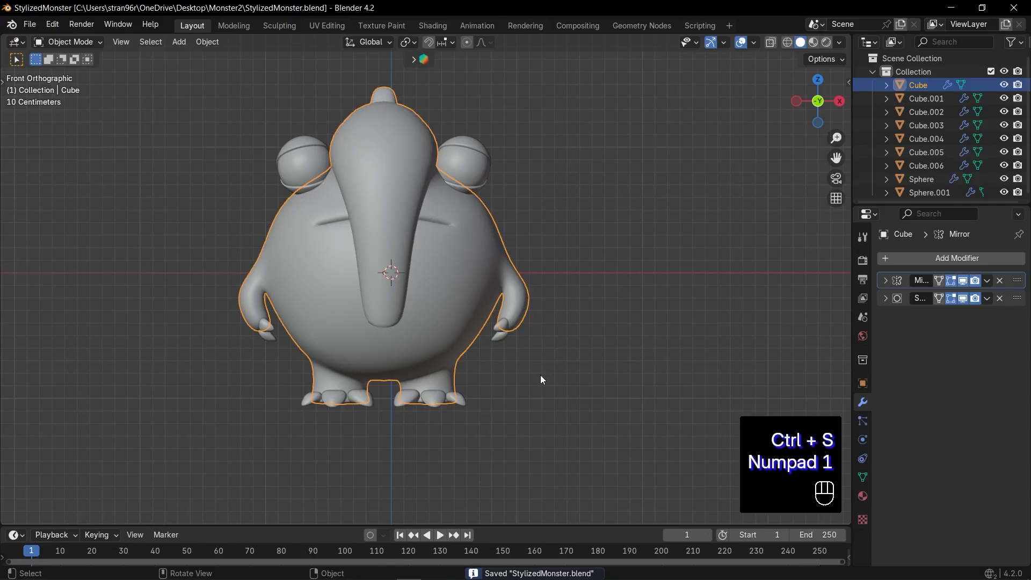
pyautogui.scroll(3, 540, 375)
pyautogui.moveTo(161, 145); pyautogui.dragTo(564, 184)
pyautogui.press('r')
pyautogui.click(591, 185)
pyautogui.press('s')
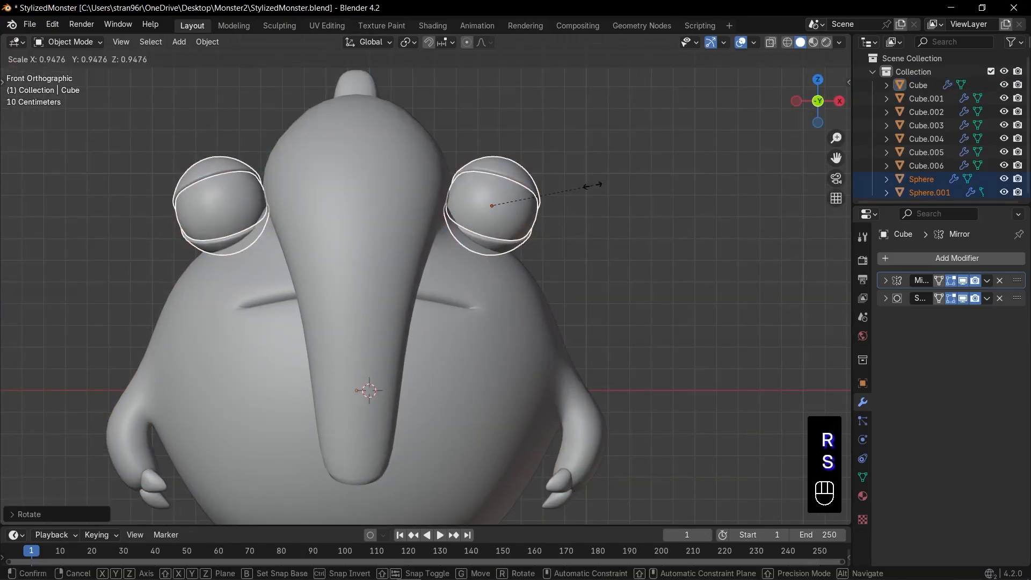
pyautogui.click(592, 186)
# Reposition the eyes against the head in front and top views, shifting them forward
pyautogui.press('g')
pyautogui.click(593, 189)
pyautogui.moveTo(593, 189); pyautogui.dragTo(535, 256, button='middle')
pyautogui.press('KP_7')
pyautogui.press('g')
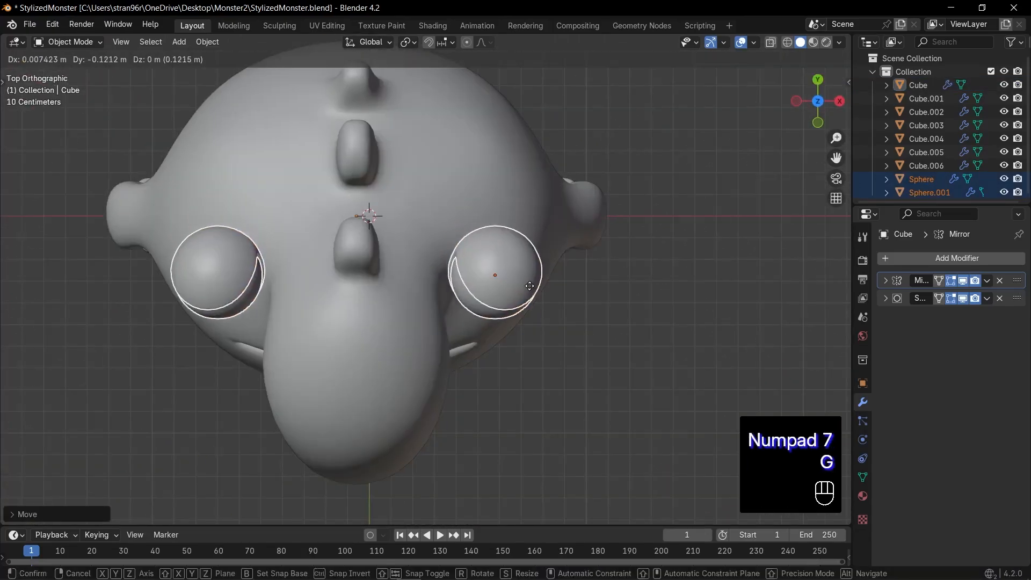
pyautogui.click(529, 286)
pyautogui.press('KP_1')
pyautogui.press('g')
pyautogui.click(539, 235)
pyautogui.moveTo(539, 235); pyautogui.dragTo(518, 269, button='middle')
pyautogui.scroll(-3, 518, 269)
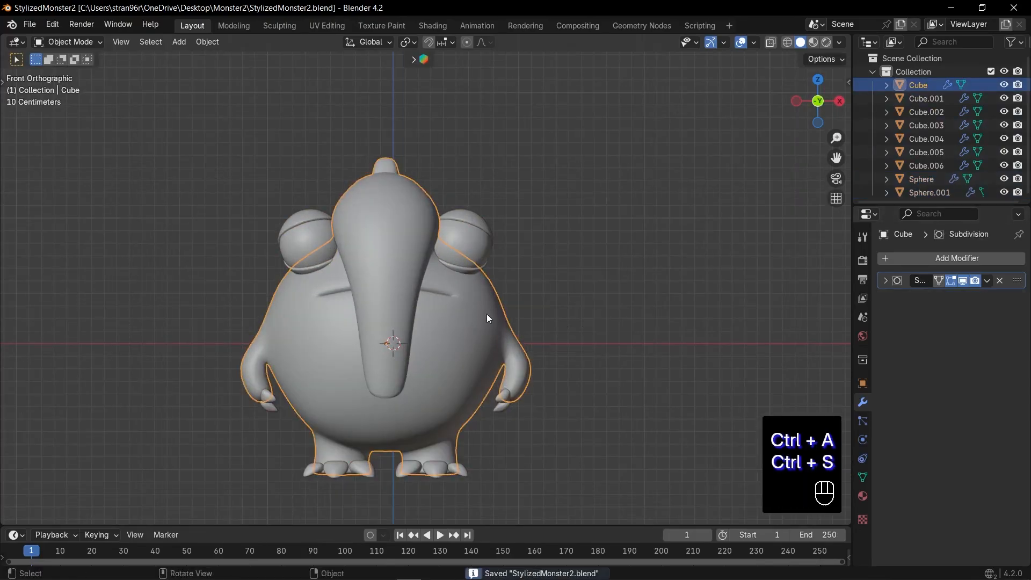
# Add a loop cut around the trunk just above its tip and scale the loop inward
pyautogui.press('Tab')
pyautogui.scroll(2, 486, 314)
pyautogui.keyDown('shift'); pyautogui.moveTo(425, 323); pyautogui.dragTo(457, 399, button='middle'); pyautogui.keyUp('shift')
pyautogui.keyDown('shift'); pyautogui.moveTo(433, 483); pyautogui.dragTo(453, 359, button='middle'); pyautogui.keyUp('shift')
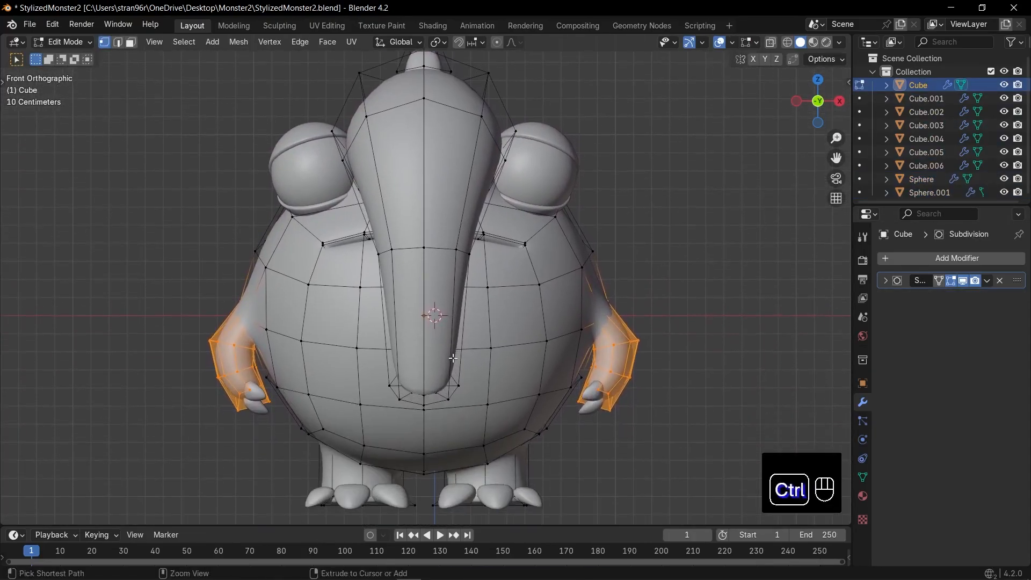
pyautogui.hotkey('ctrl', 'r')
pyautogui.click(453, 359)
pyautogui.scroll(2, 455, 404)
pyautogui.press('s')
pyautogui.click(513, 396)
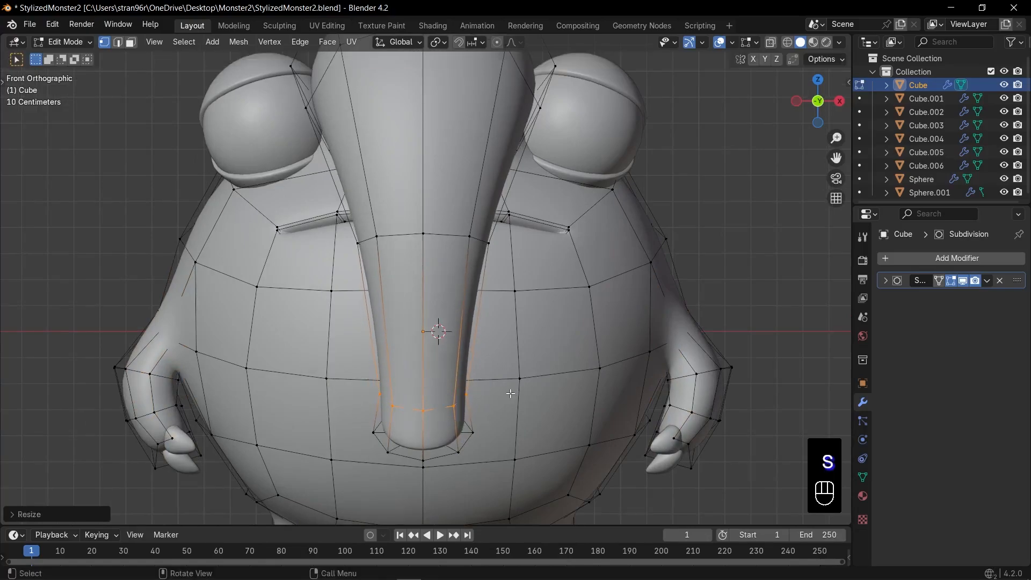
# Bevel the edge loop near the trunk's tip and scale the beveled ring narrower
pyautogui.hotkey('ctrl', 'b')
pyautogui.click(518, 394)
pyautogui.press('Tab')
pyautogui.moveTo(494, 378); pyautogui.dragTo(547, 347, button='middle')
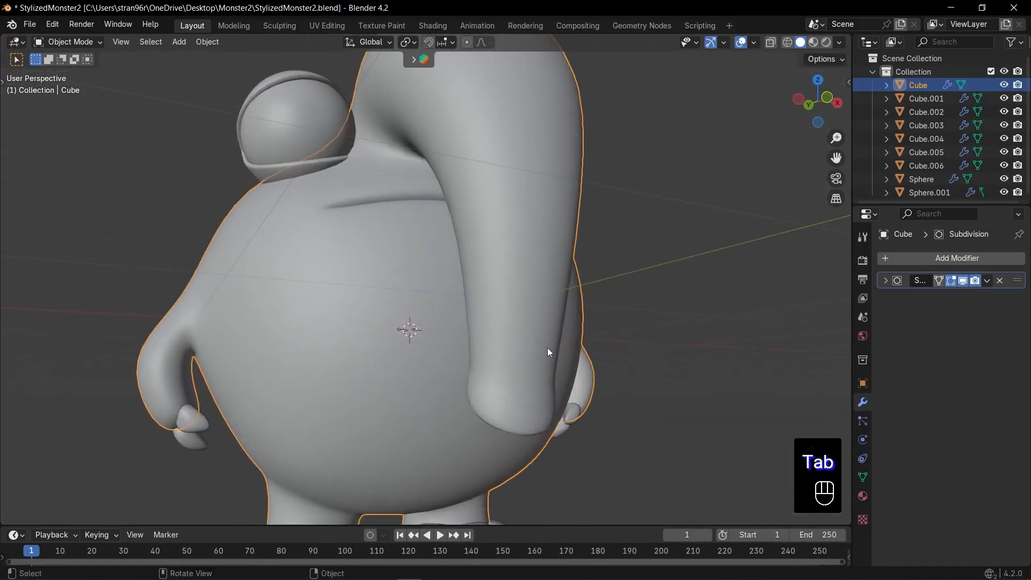
pyautogui.press('KP_1')
pyautogui.press('Tab')
pyautogui.press('s')
pyautogui.click(502, 415)
pyautogui.keyDown('shift'); pyautogui.scroll(5, 488, 395); pyautogui.keyUp('shift')
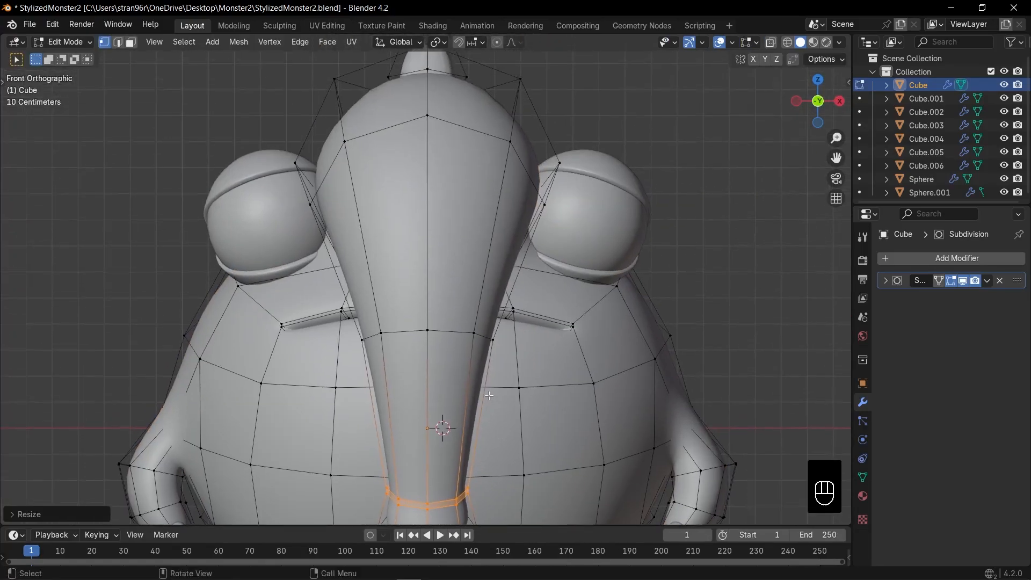
# Bevel the front edges across the middle of the trunk with 2 segments and an offset of about 0.009 m
pyautogui.keyDown('shift'); pyautogui.click(419, 333); pyautogui.keyUp('shift')
pyautogui.press('KP_Decimal')
pyautogui.hotkey('ctrl', 'b')
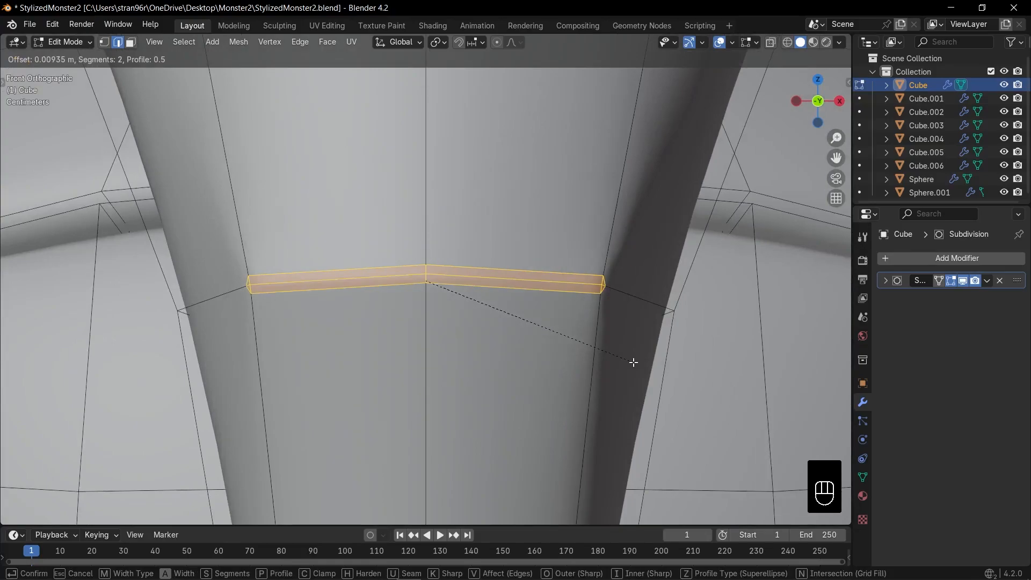
pyautogui.click(634, 363)
# Slide the middle vertices at both ends of the mid-trunk bevel outward toward the trunk's sides
pyautogui.press('g')
pyautogui.press('g')
pyautogui.click(661, 330)
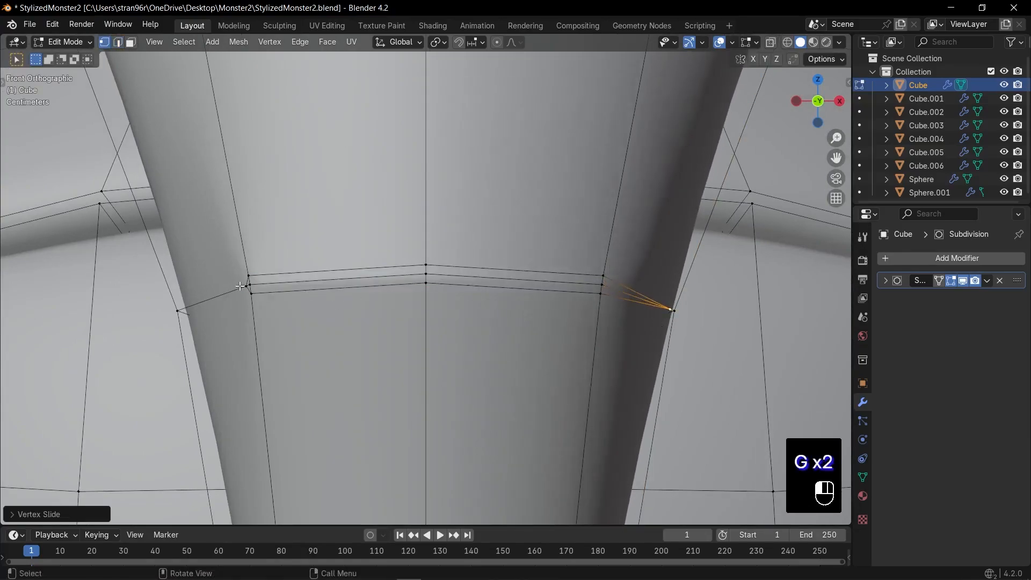
pyautogui.click(240, 286)
pyautogui.press('g')
pyautogui.press('g')
pyautogui.click(297, 284)
# Move the center edges of the mid-trunk bevel inward in side view to form a crease
pyautogui.press('KP_3')
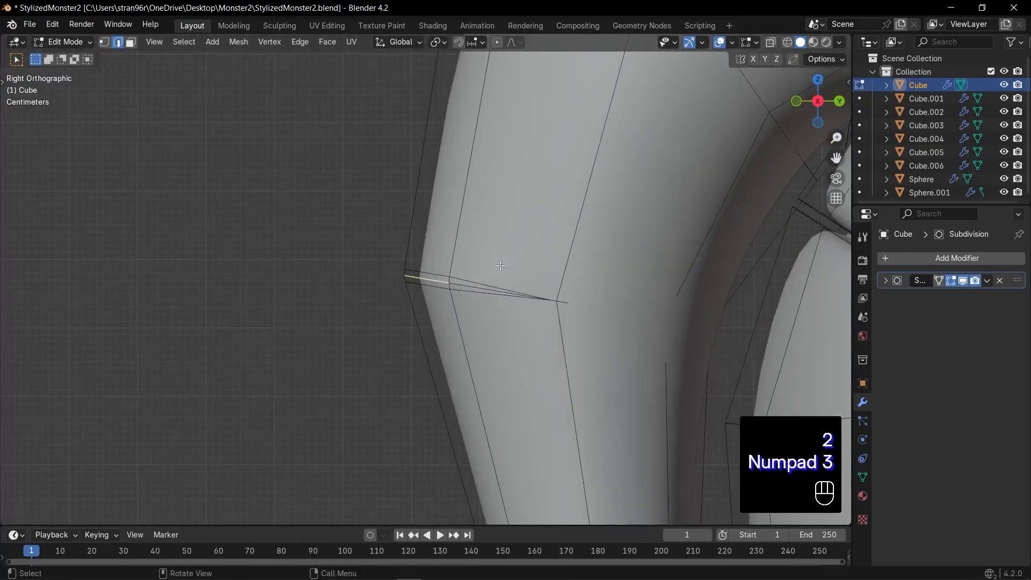
pyautogui.press('g')
pyautogui.click(569, 290)
pyautogui.press('Tab')
pyautogui.press('KP_1')
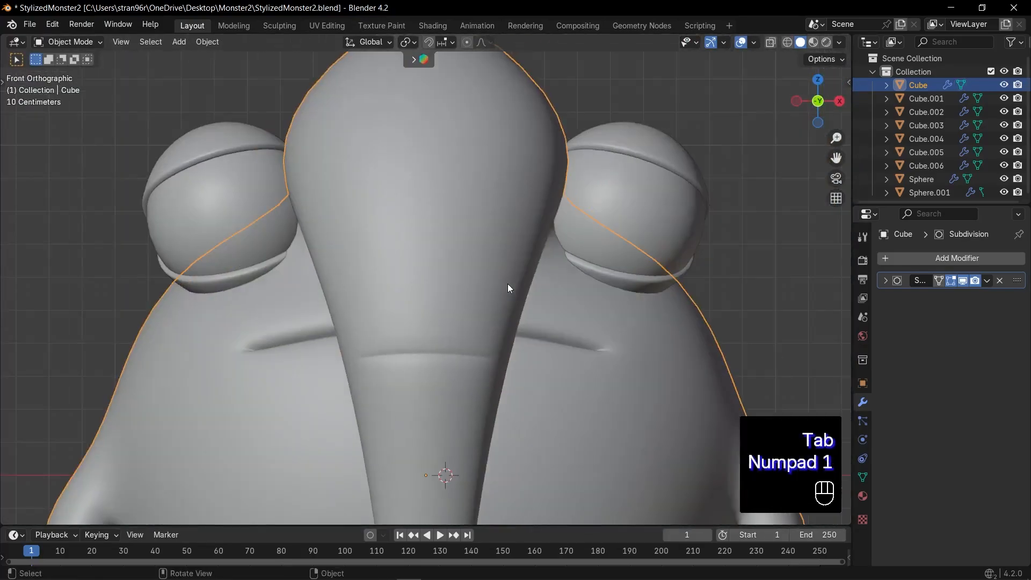
# Bevel the front edges across the top of the trunk with 2 segments
pyautogui.press('Tab')
pyautogui.press('KP_Decimal')
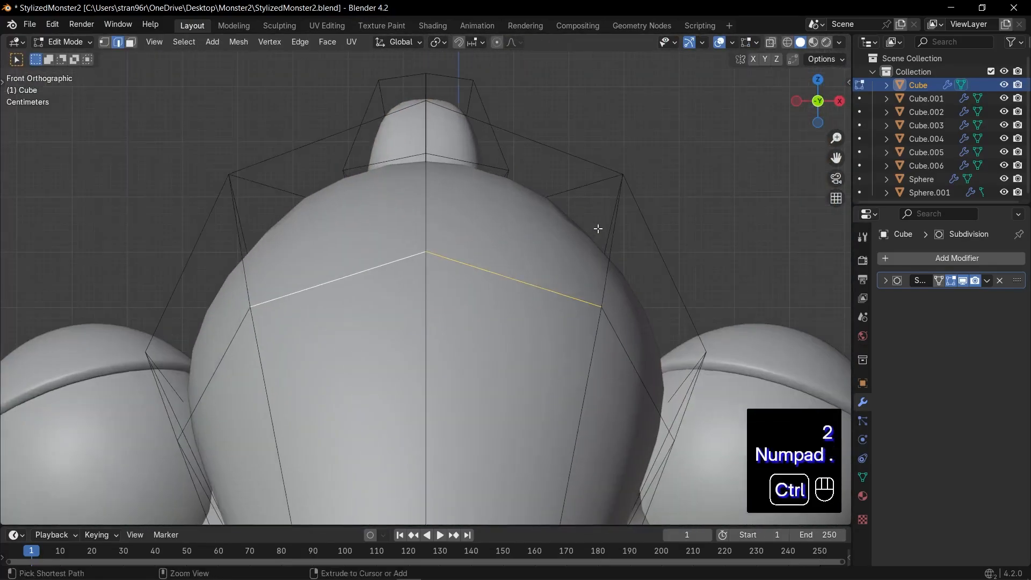
pyautogui.hotkey('ctrl', 'b')
pyautogui.click(598, 306)
# Slide the middle vertices at both ends of the upper trunk bevel down toward the trunk's sides
pyautogui.press('1')
pyautogui.click(615, 320)
pyautogui.press('g')
pyautogui.press('g')
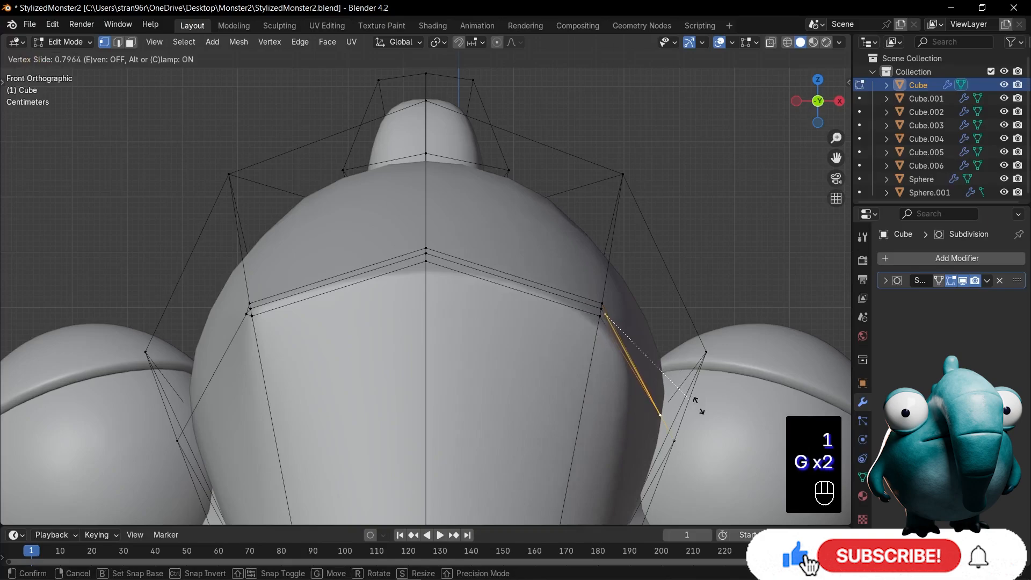
pyautogui.click(679, 410)
pyautogui.click(244, 326)
pyautogui.press('g')
pyautogui.press('g')
pyautogui.click(232, 376)
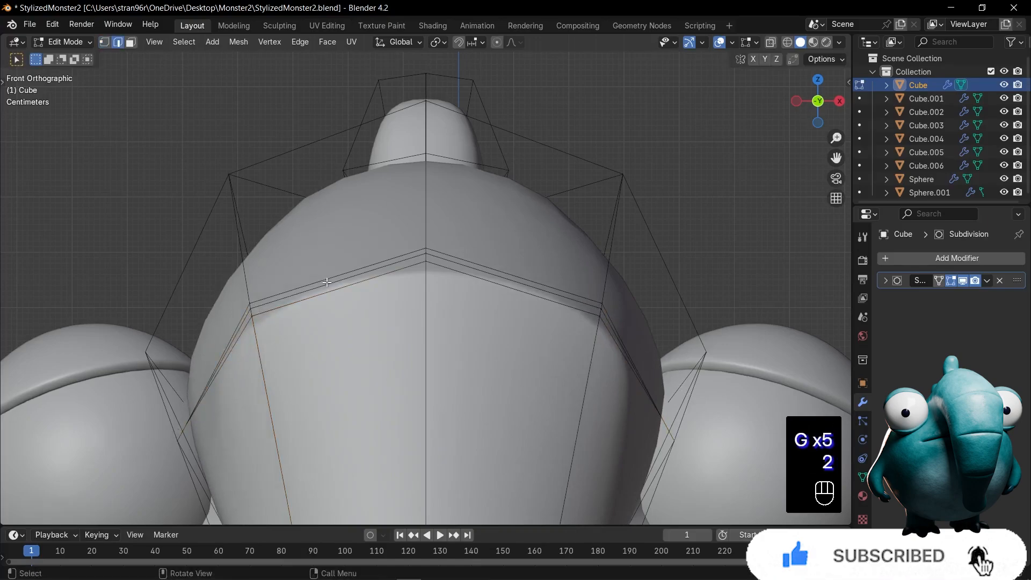
# Move the center edges of the upper trunk bevel inward in side view to form a second crease
pyautogui.press('KP_3')
pyautogui.press('g')
pyautogui.click(486, 335)
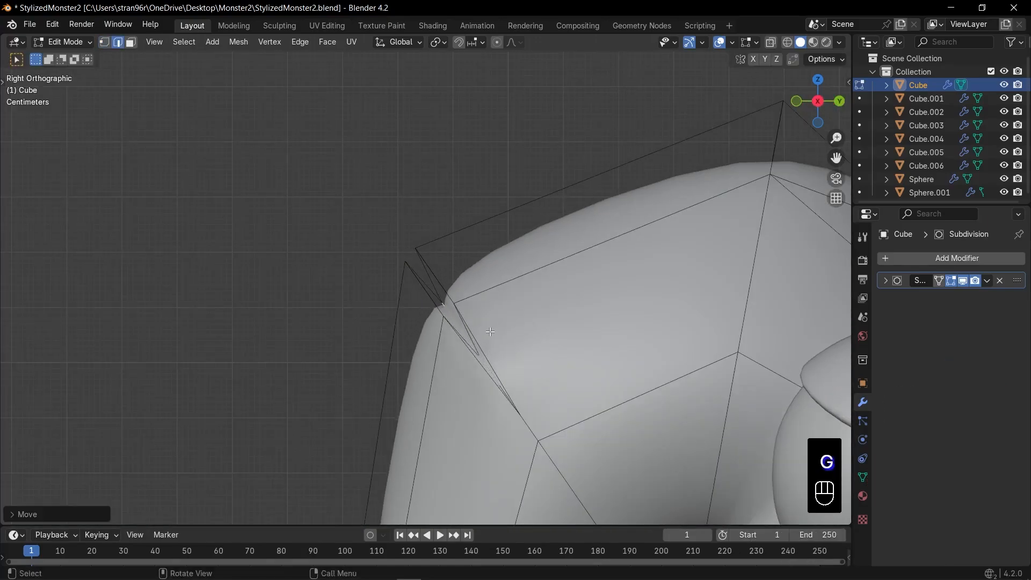
pyautogui.scroll(-6, 495, 324)
pyautogui.press('Tab')
pyautogui.press('Tab')
# Select the vertex ring at the mid-trunk crease, and move it lower and rotate it in side view
pyautogui.keyDown('shift'); pyautogui.moveTo(498, 317); pyautogui.dragTo(430, 183, button='middle'); pyautogui.keyUp('shift')
pyautogui.scroll(1, 430, 182)
pyautogui.press('1')
pyautogui.hotkey('alt', 'z')
pyautogui.moveTo(279, 253); pyautogui.dragTo(418, 315)
pyautogui.press('g')
pyautogui.click(406, 374)
pyautogui.press('r')
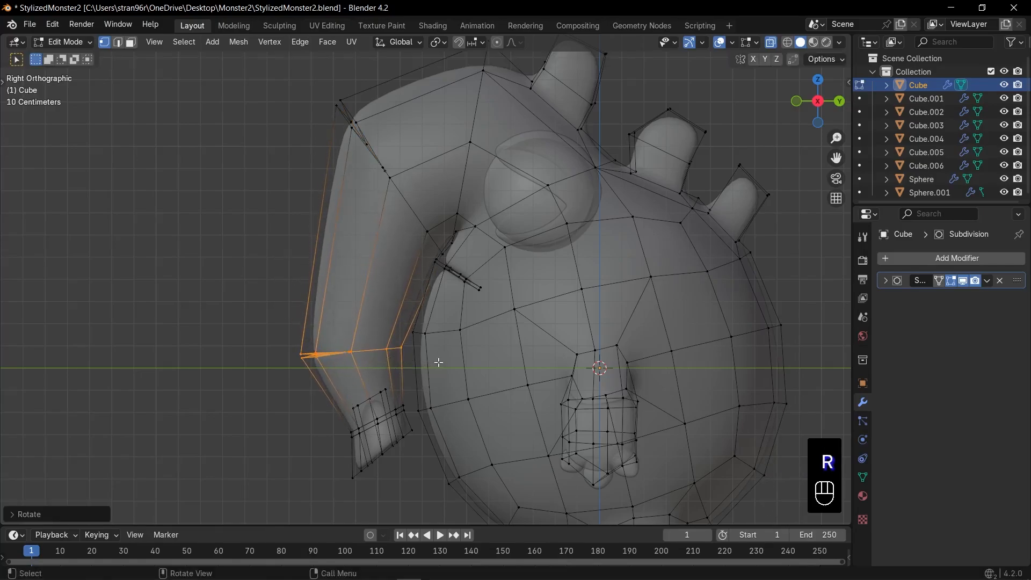
pyautogui.press('g')
pyautogui.click(438, 363)
# Cut a new edge loop around the trunk between the two creases, connecting vertices to complete it
pyautogui.hotkey('ctrl', 'r')
pyautogui.click(396, 298)
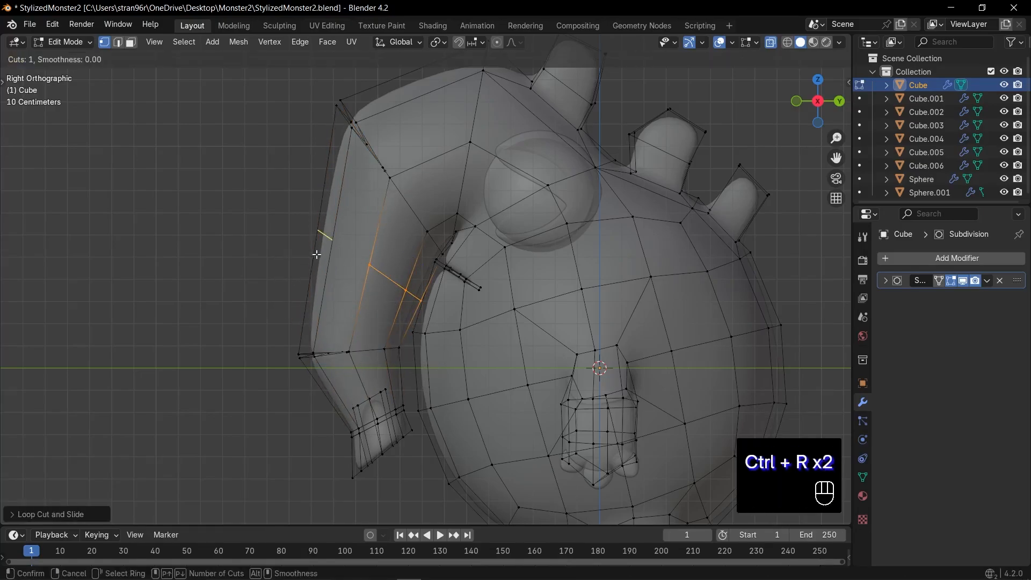
pyautogui.scroll(1, 337, 260)
pyautogui.press('1')
pyautogui.moveTo(361, 271); pyautogui.dragTo(446, 278, button='middle')
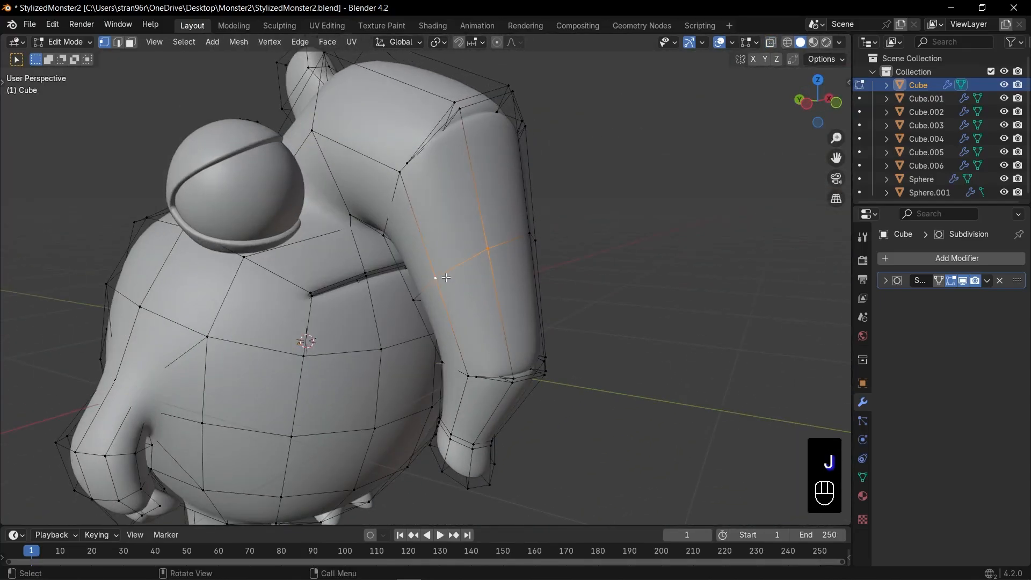
# Move the new trunk loop forward in side view to give the trunk a smooth outward curve
pyautogui.press('KP_3')
pyautogui.press('g')
pyautogui.click(441, 348)
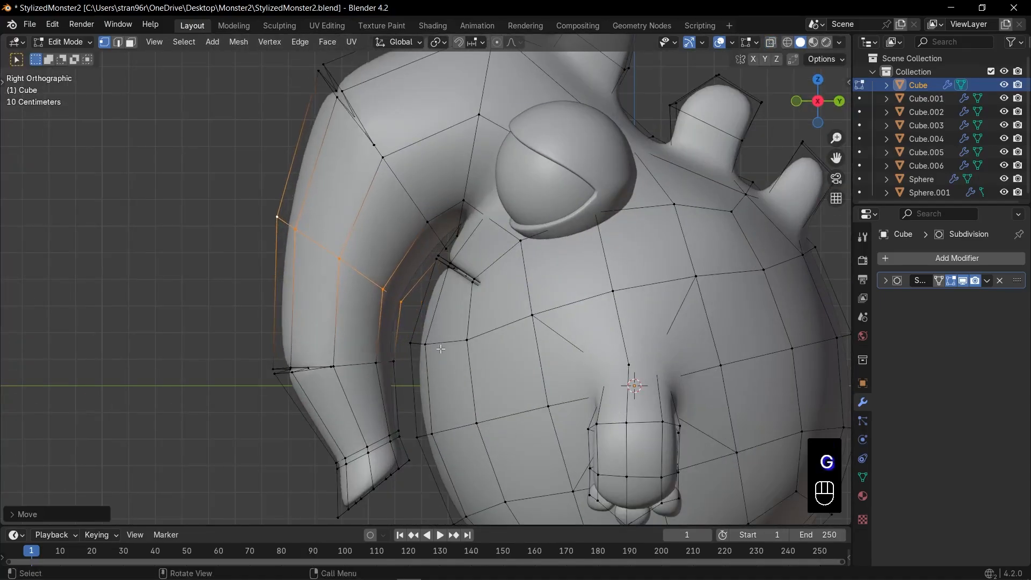
# Rotate the new trunk edge loop in side view so it follows the trunk's curve
pyautogui.press('r')
pyautogui.click(449, 340)
pyautogui.press('Tab')
pyautogui.press('Tab')
# Bevel the two front edges of the new trunk loop with two segments
pyautogui.press('KP_1')
pyautogui.scroll(2, 449, 258)
pyautogui.press('2')
pyautogui.click(466, 211)
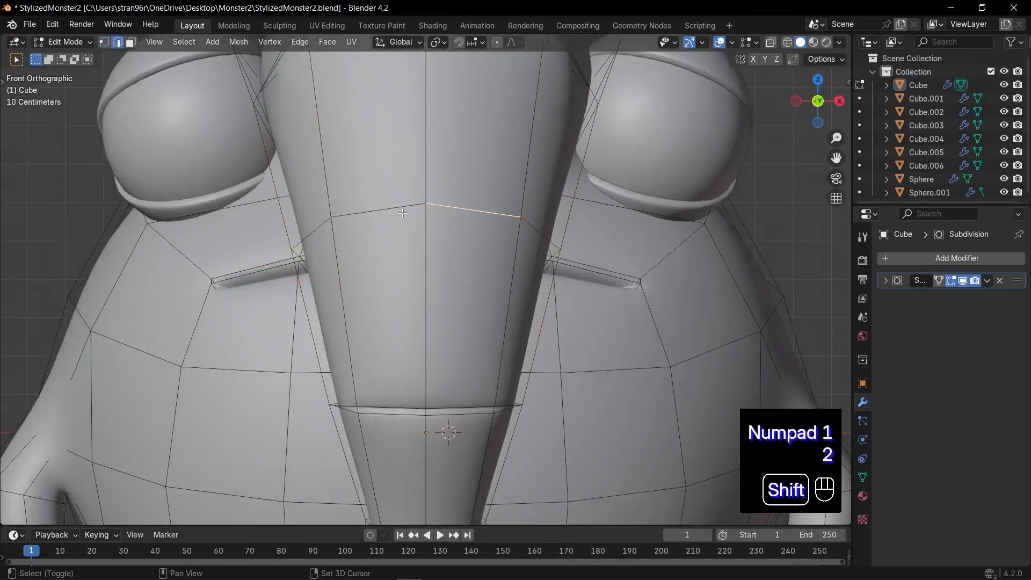
pyautogui.keyDown('shift'); pyautogui.click(403, 213); pyautogui.keyUp('shift')
pyautogui.press('KP_Decimal')
pyautogui.hotkey('ctrl', 'b')
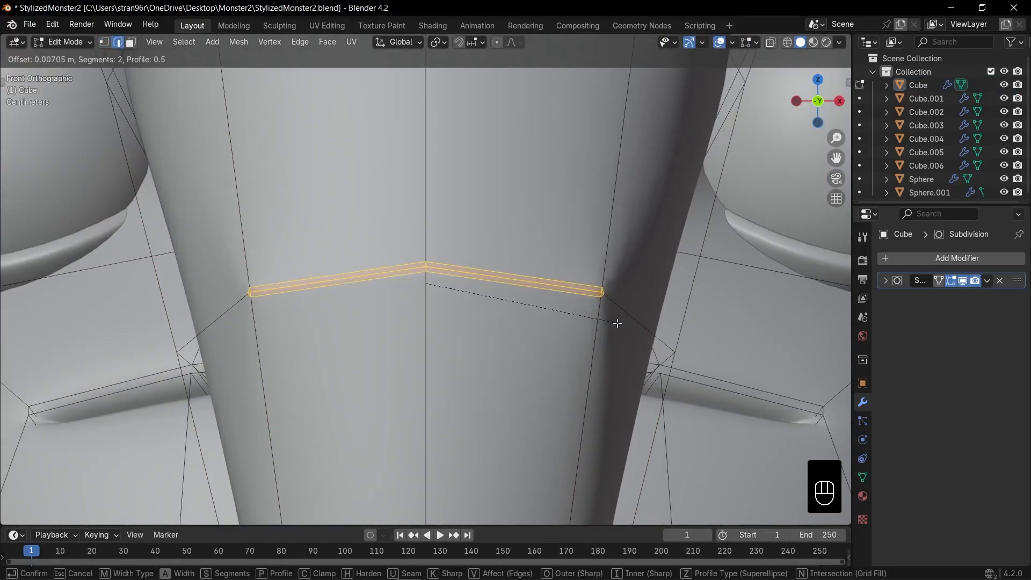
pyautogui.click(618, 323)
# Slide the center vertices at both ends of the new bevel outward along their edges toward the trunk's sides
pyautogui.scroll(2, 623, 322)
pyautogui.press('1')
pyautogui.click(686, 305)
pyautogui.press('g')
pyautogui.press('g')
pyautogui.click(762, 372)
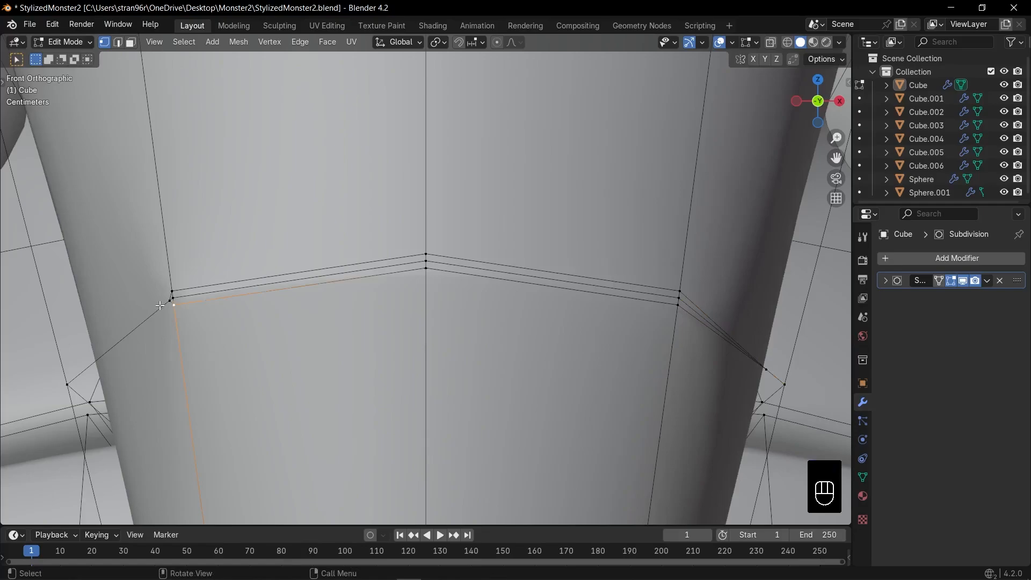
pyautogui.press('g')
pyautogui.press('g')
pyautogui.click(88, 376)
# Move the center edges of the new bevel inward in side view to form a third trunk crease
pyautogui.keyDown('shift'); pyautogui.click(452, 267); pyautogui.keyUp('shift')
pyautogui.press('KP_3')
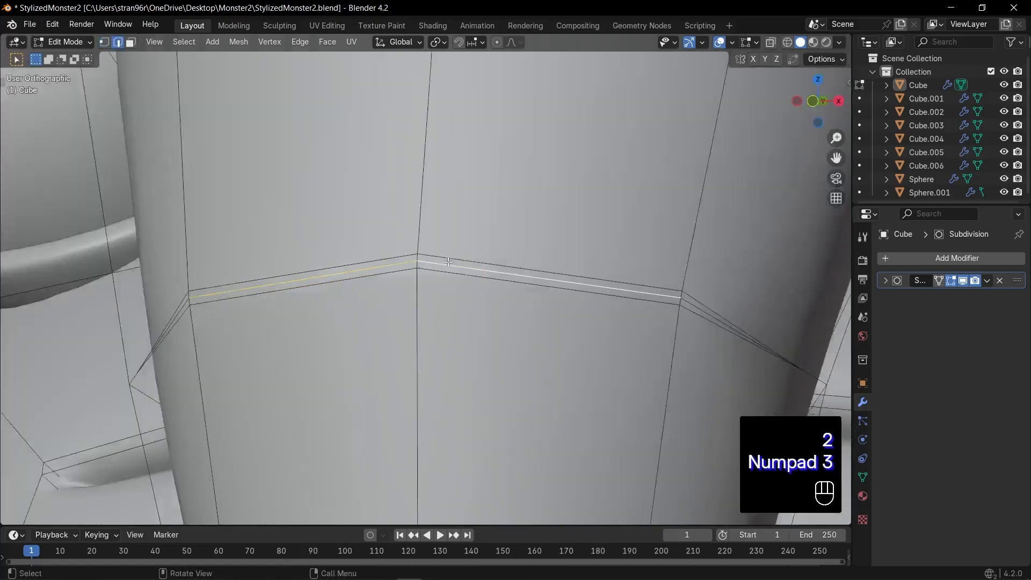
pyautogui.keyDown('shift'); pyautogui.moveTo(475, 303); pyautogui.dragTo(393, 256, button='middle'); pyautogui.keyUp('shift')
pyautogui.press('g')
pyautogui.click(458, 288)
pyautogui.press('Tab')
pyautogui.scroll(-5, 451, 275)
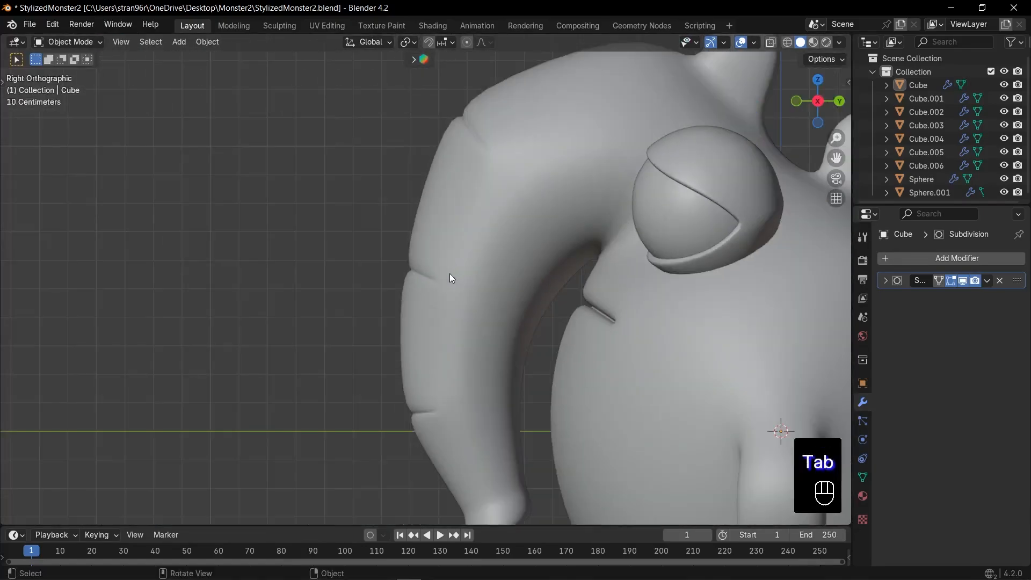
# Select the vertex ring at the upper trunk crease, move it slightly forward and scale it down in side view
pyautogui.press('Tab')
pyautogui.press('1')
pyautogui.hotkey('alt', 'z')
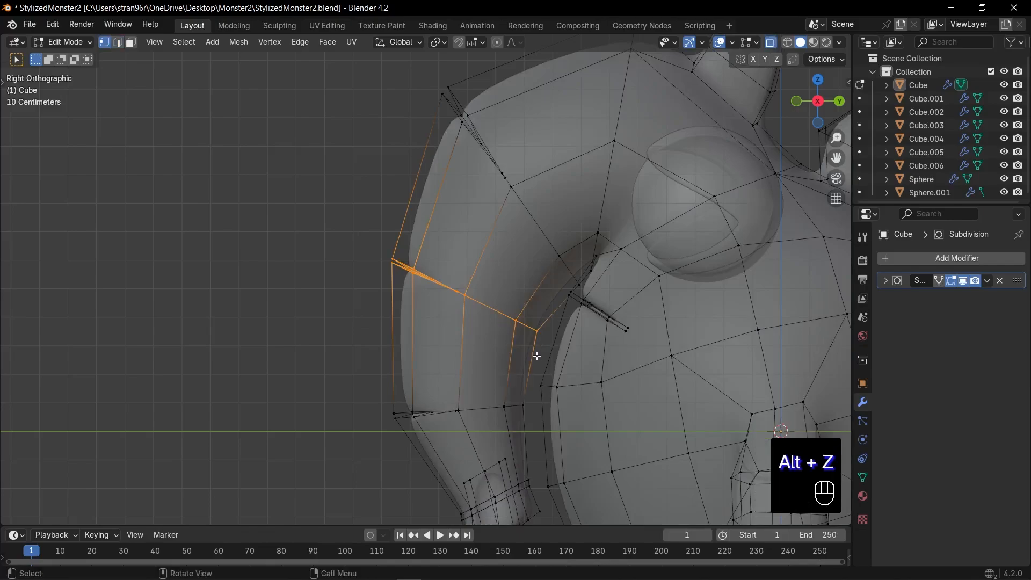
pyautogui.keyDown('shift'); pyautogui.moveTo(556, 230); pyautogui.dragTo(472, 237, button='middle'); pyautogui.keyUp('shift')
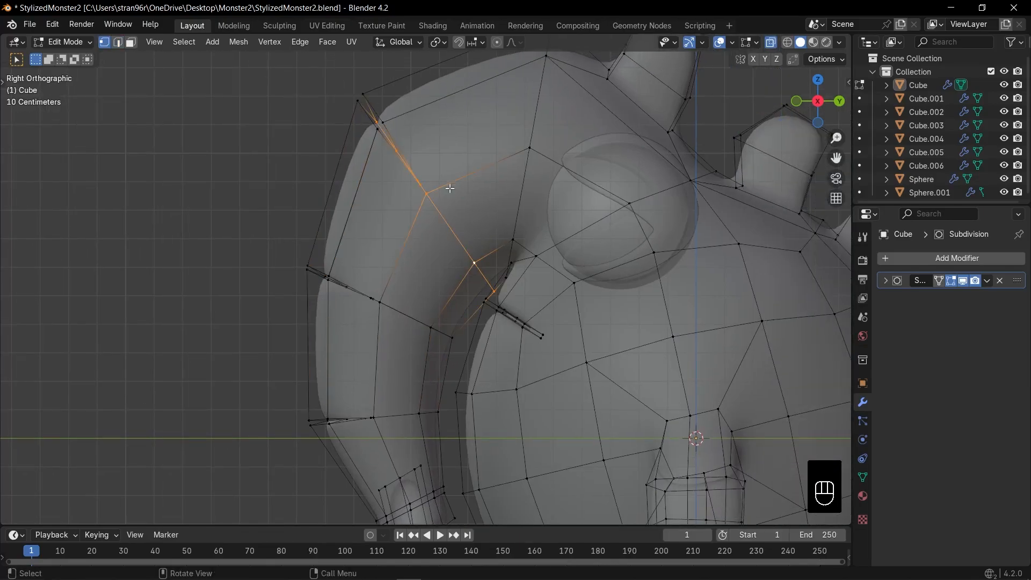
pyautogui.press('g')
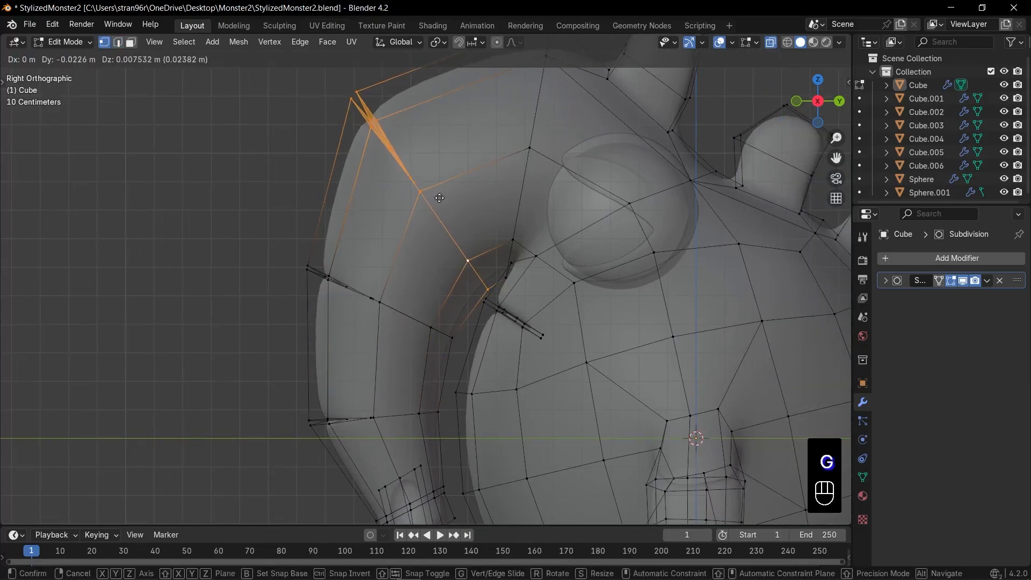
pyautogui.click(439, 198)
pyautogui.press('s')
pyautogui.click(542, 313)
# Scale down the vertex ring at the trunk's base beside the eye, then move it forward and rotate it
pyautogui.keyDown('shift'); pyautogui.moveTo(567, 267); pyautogui.dragTo(479, 318, button='middle'); pyautogui.keyUp('shift')
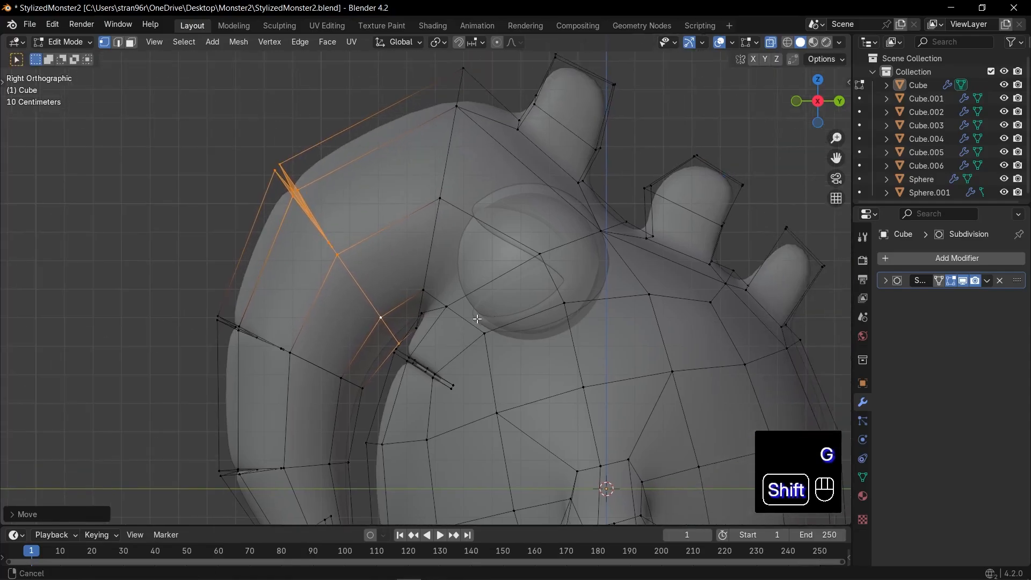
pyautogui.keyDown('shift'); pyautogui.moveTo(486, 153); pyautogui.dragTo(424, 185, button='middle'); pyautogui.keyUp('shift')
pyautogui.keyDown('alt'); pyautogui.keyDown('shift'); pyautogui.click(367, 267); pyautogui.keyUp('shift'); pyautogui.keyUp('alt')
pyautogui.press('s')
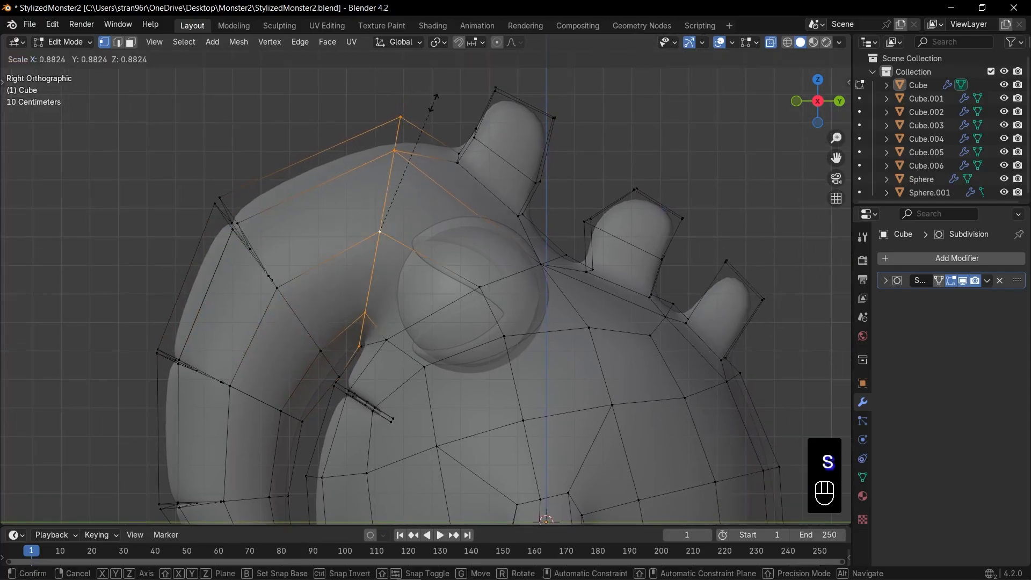
pyautogui.press('r')
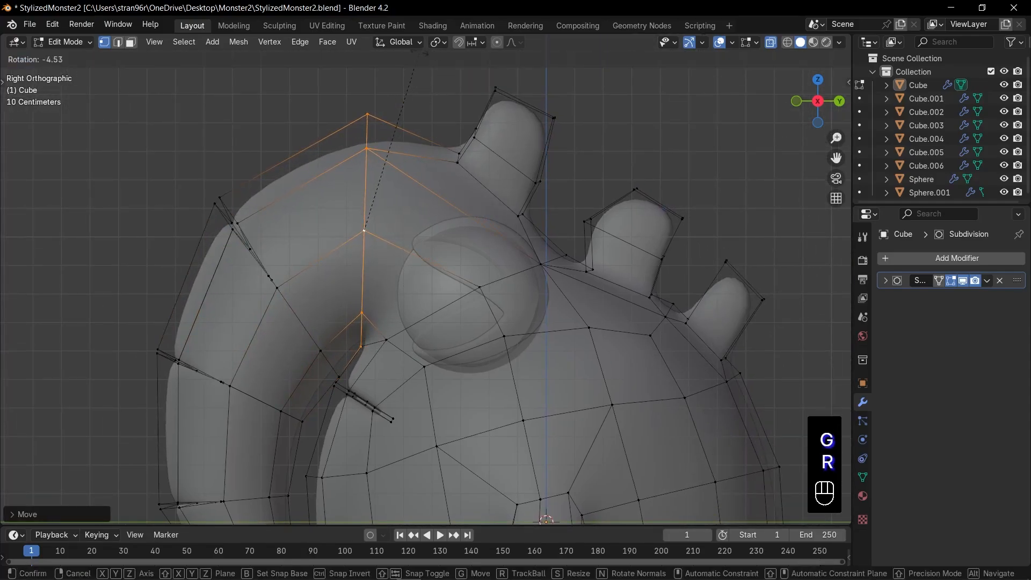
pyautogui.click(430, 56)
# Select all vertices of the trunk's tip, and move and rotate them in side view
pyautogui.keyDown('shift'); pyautogui.moveTo(313, 429); pyautogui.dragTo(377, 256, button='middle'); pyautogui.keyUp('shift')
pyautogui.keyDown('shift'); pyautogui.moveTo(344, 382); pyautogui.dragTo(338, 362, button='middle'); pyautogui.keyUp('shift')
pyautogui.moveTo(252, 343); pyautogui.dragTo(373, 485)
pyautogui.press('g')
pyautogui.click(385, 467)
pyautogui.press('r')
pyautogui.click(393, 462)
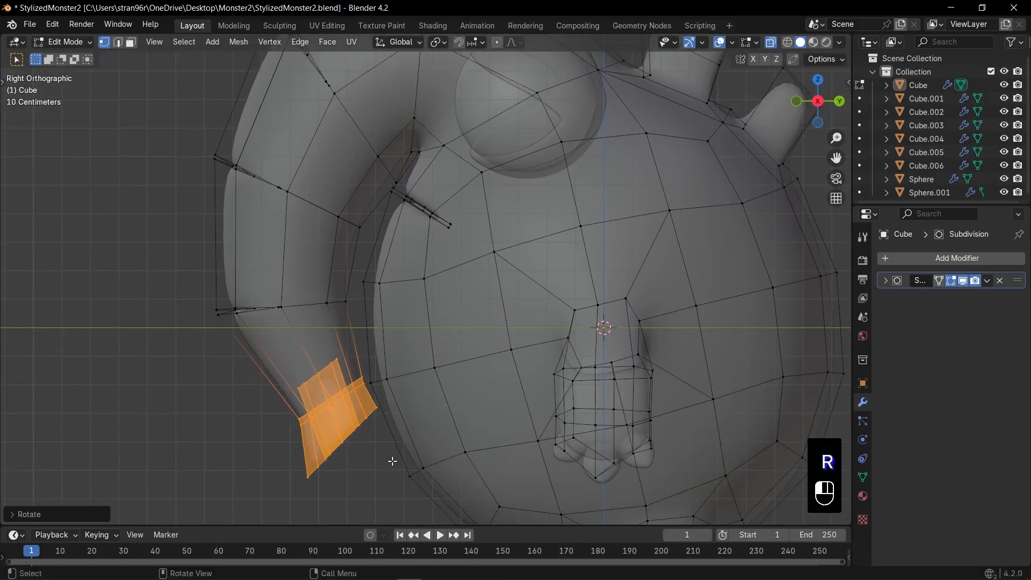
# Move the vertex ring at the lowest trunk crease slightly back and down in side view
pyautogui.press('g')
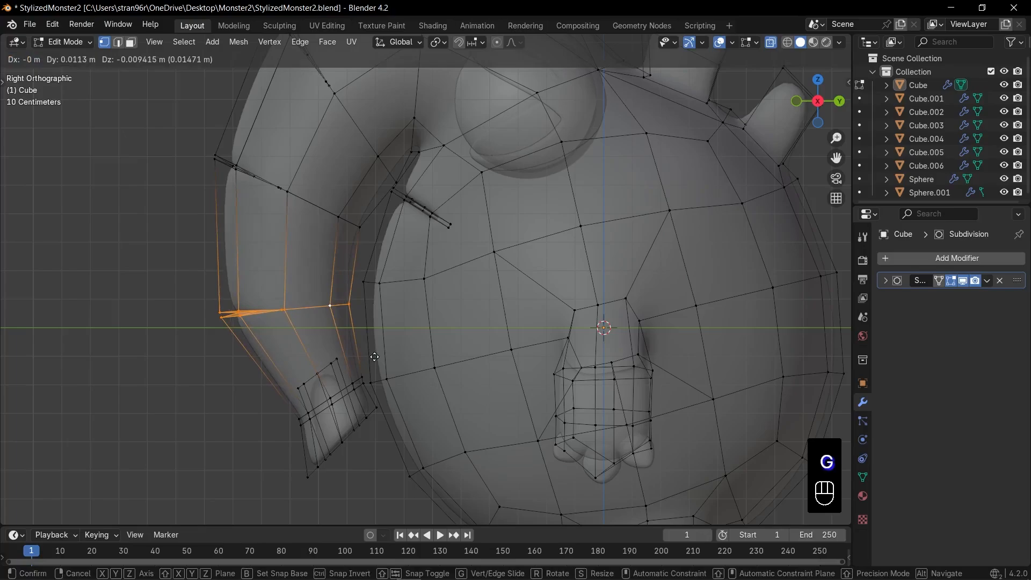
pyautogui.press('r')
pyautogui.press('Tab')
pyautogui.hotkey('alt', 'z')
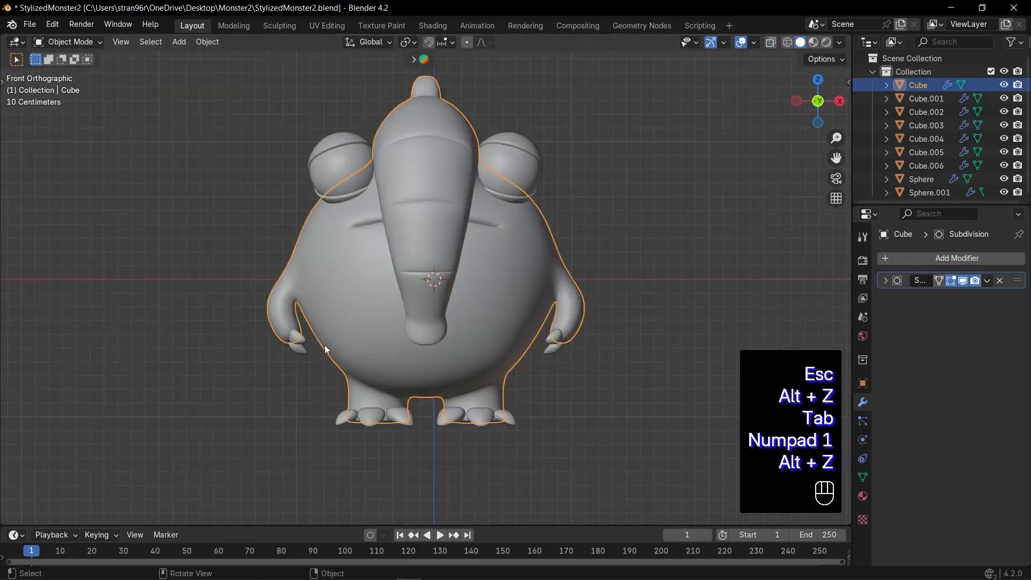
# Turn off proportional editing and move the back tip vertices of the head's top bump forward and up to slim it
pyautogui.moveTo(325, 344); pyautogui.dragTo(428, 289, button='middle')
pyautogui.press('KP_3')
pyautogui.scroll(2, 427, 289)
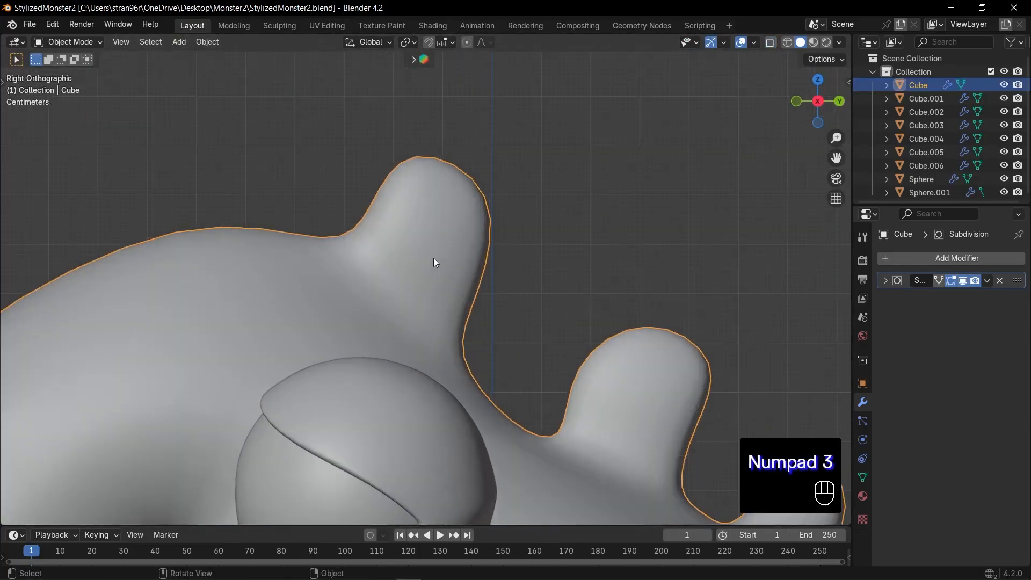
pyautogui.press('Tab')
pyautogui.press('o')
pyautogui.press('Tab')
pyautogui.press('Tab')
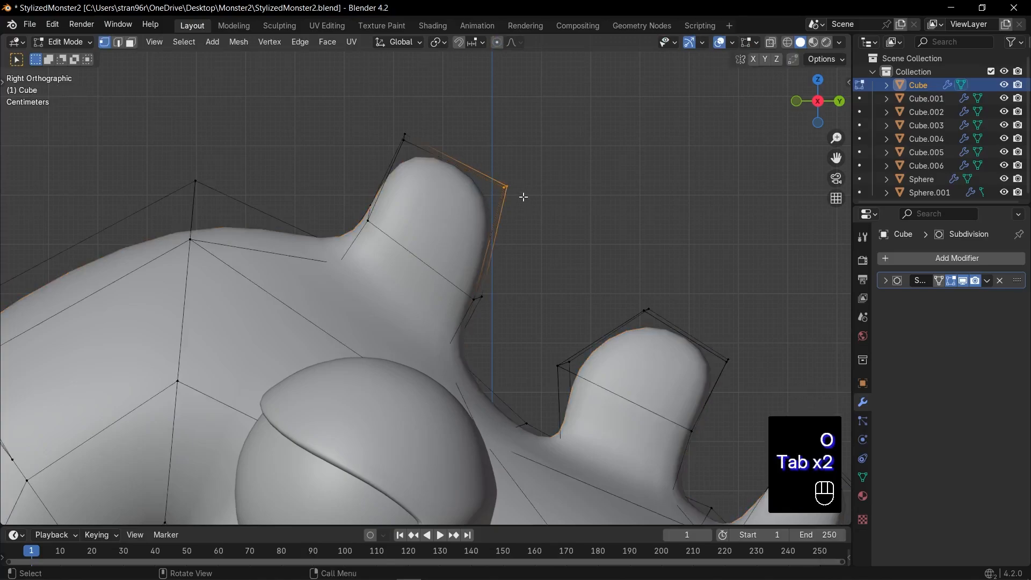
pyautogui.hotkey('alt', 'z')
pyautogui.moveTo(476, 162); pyautogui.dragTo(559, 230)
pyautogui.press('g')
pyautogui.press('g')
pyautogui.press('g')
pyautogui.press('g')
pyautogui.press('g')
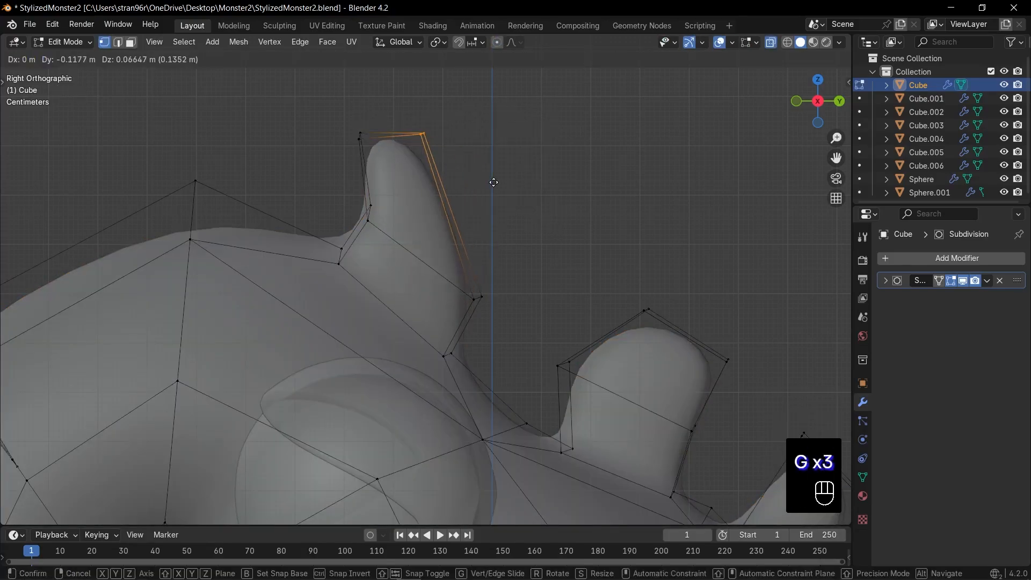
# Rotate the tip vertices of the head's top bump in side view
pyautogui.moveTo(323, 96); pyautogui.dragTo(489, 194)
pyautogui.press('r')
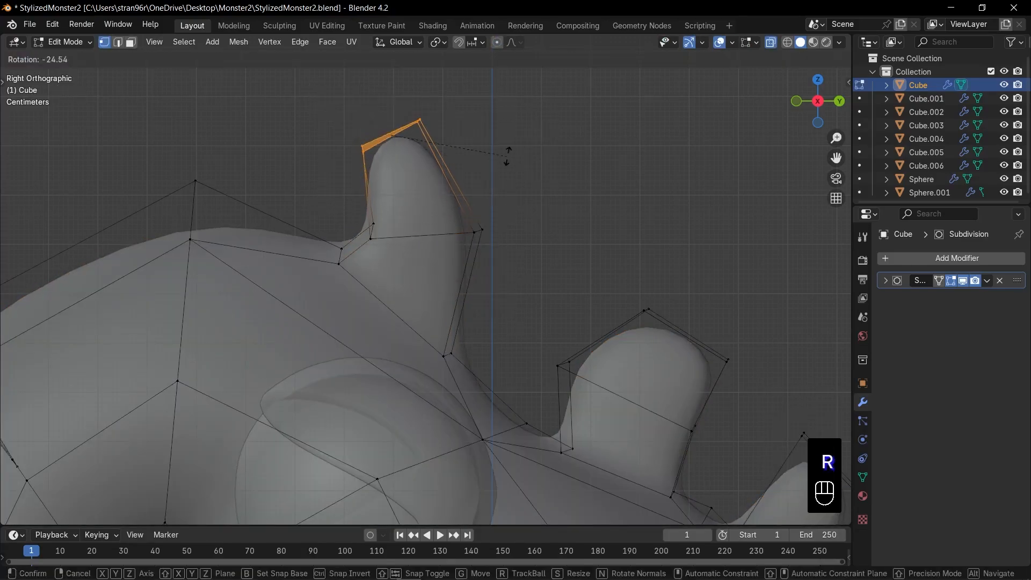
pyautogui.click(509, 159)
# Round the top bump's tip faces and its middle edge loop with LoopTools Circle
pyautogui.moveTo(464, 200); pyautogui.dragTo(538, 272, button='middle')
pyautogui.press('3')
pyautogui.hotkey('alt', 'z')
pyautogui.rightClick(371, 144)
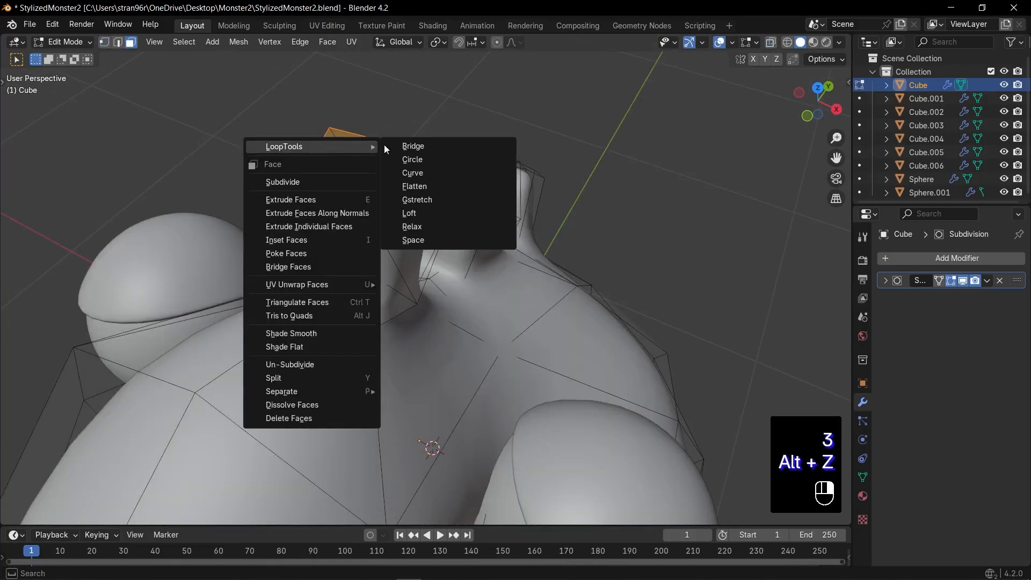
pyautogui.click(410, 163)
pyautogui.press('KP_3')
pyautogui.moveTo(433, 235); pyautogui.dragTo(436, 235, button='middle')
pyautogui.rightClick(436, 235)
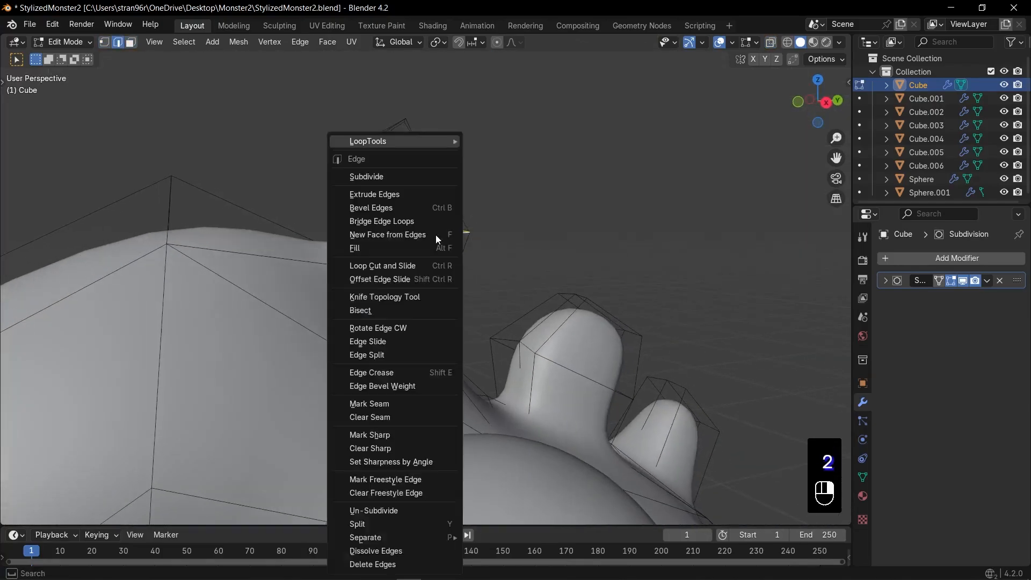
pyautogui.moveTo(451, 141)
pyautogui.click(489, 156)
# Rotate the top bump's middle edge ring, and rotate and move its tip vertices in side view
pyautogui.press('KP_3')
pyautogui.press('r')
pyautogui.click(507, 257)
pyautogui.press('1')
pyautogui.hotkey('alt', 'z')
pyautogui.moveTo(325, 85); pyautogui.dragTo(478, 180)
pyautogui.hotkey('alt', 'z')
pyautogui.press('r')
pyautogui.click(500, 171)
pyautogui.press('g')
pyautogui.click(476, 181)
# Round the second back bump's tip faces and its middle edge loop with LoopTools Circle
pyautogui.keyDown('shift'); pyautogui.moveTo(641, 355); pyautogui.dragTo(441, 214, button='middle'); pyautogui.keyUp('shift')
pyautogui.scroll(1, 440, 215)
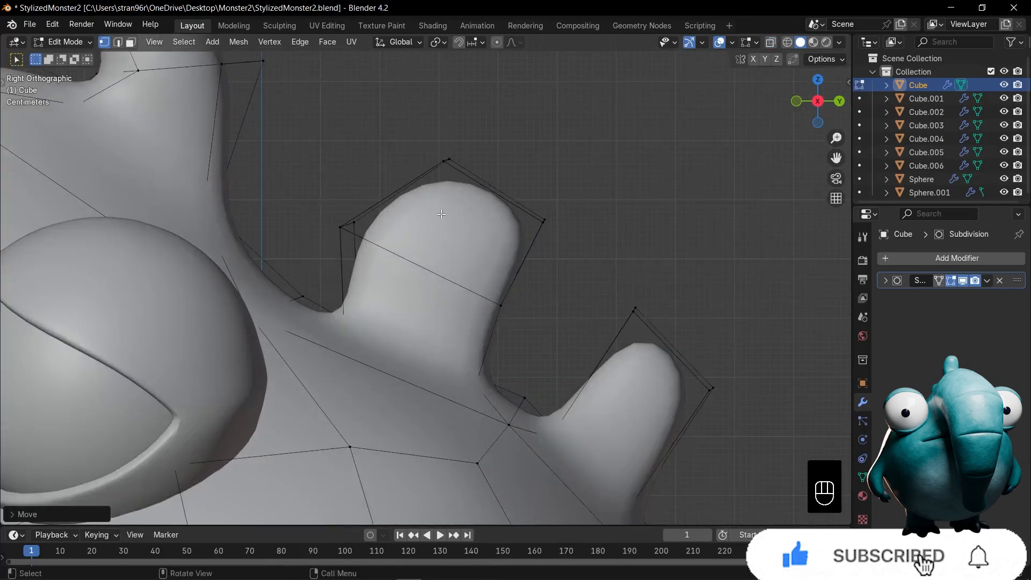
pyautogui.moveTo(472, 180); pyautogui.dragTo(591, 236, button='middle')
pyautogui.press('3')
pyautogui.hotkey('alt', 'z')
pyautogui.hotkey('alt', 'z')
pyautogui.keyDown('alt'); pyautogui.click(590, 236); pyautogui.keyUp('alt')
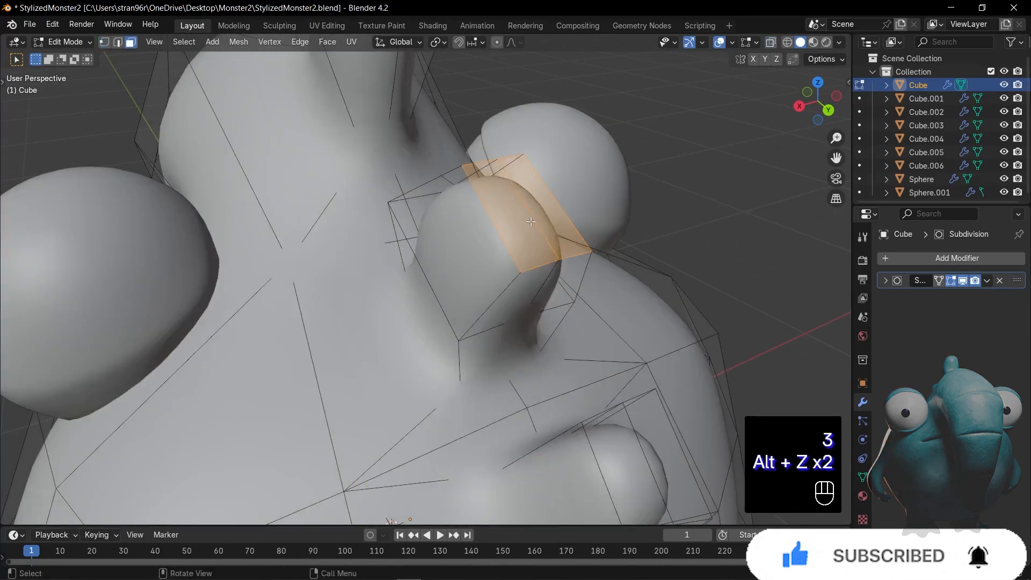
pyautogui.press('2')
pyautogui.rightClick(498, 318)
pyautogui.click(562, 159)
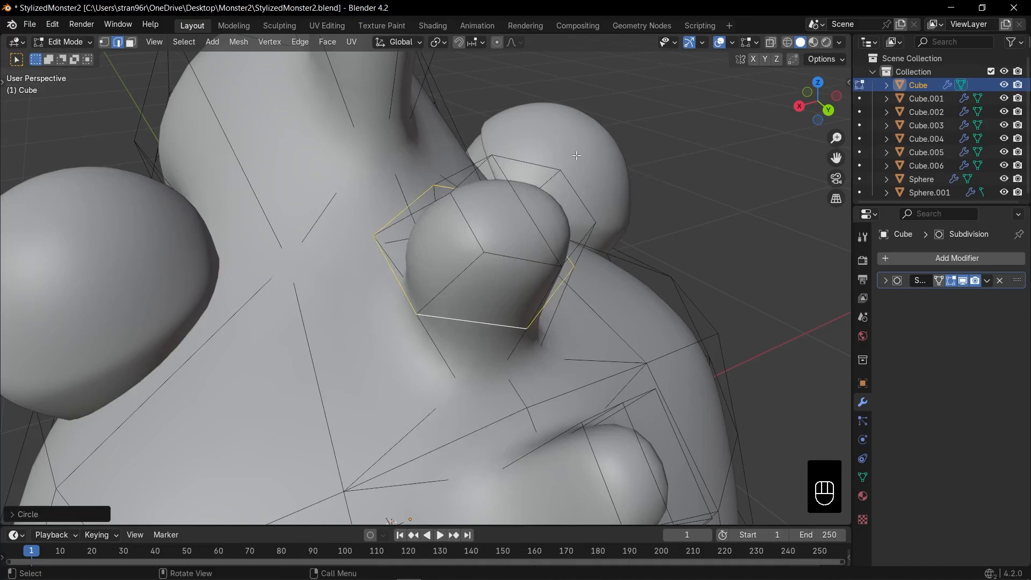
# Select the tip vertices of the second back bump and reposition them in side view
pyautogui.press('KP_1')
pyautogui.press('KP_3')
pyautogui.press('g')
pyautogui.rightClick(462, 168)
pyautogui.press('1')
pyautogui.hotkey('alt', 'z')
pyautogui.moveTo(421, 131); pyautogui.dragTo(571, 238)
pyautogui.press('g')
# Select all monster parts and raise them along Z until the feet rest on the ground line
pyautogui.press('KP_1')
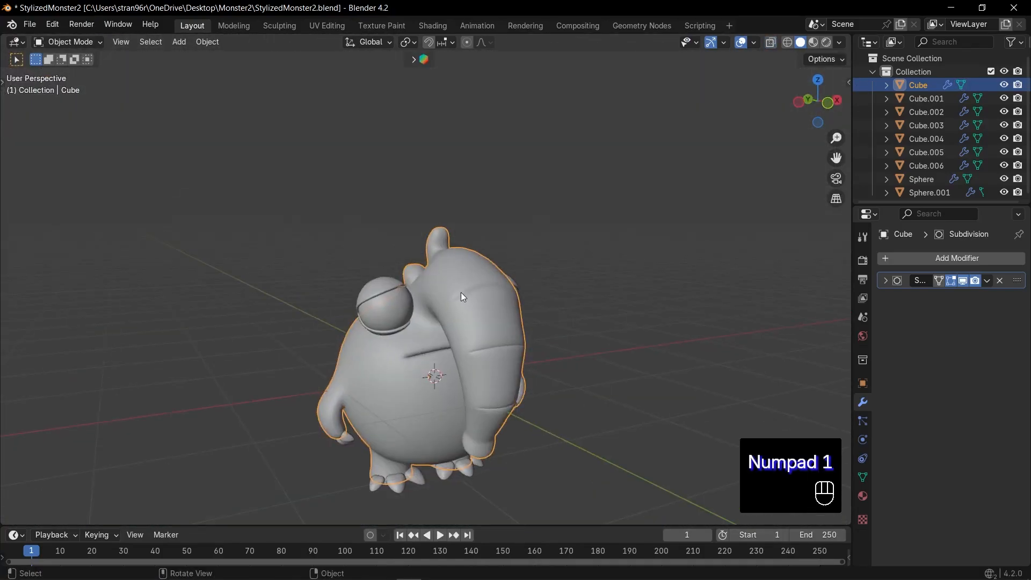
pyautogui.press('a')
pyautogui.press('g')
pyautogui.press('z')
pyautogui.click(457, 218)
pyautogui.press('KP_Decimal')
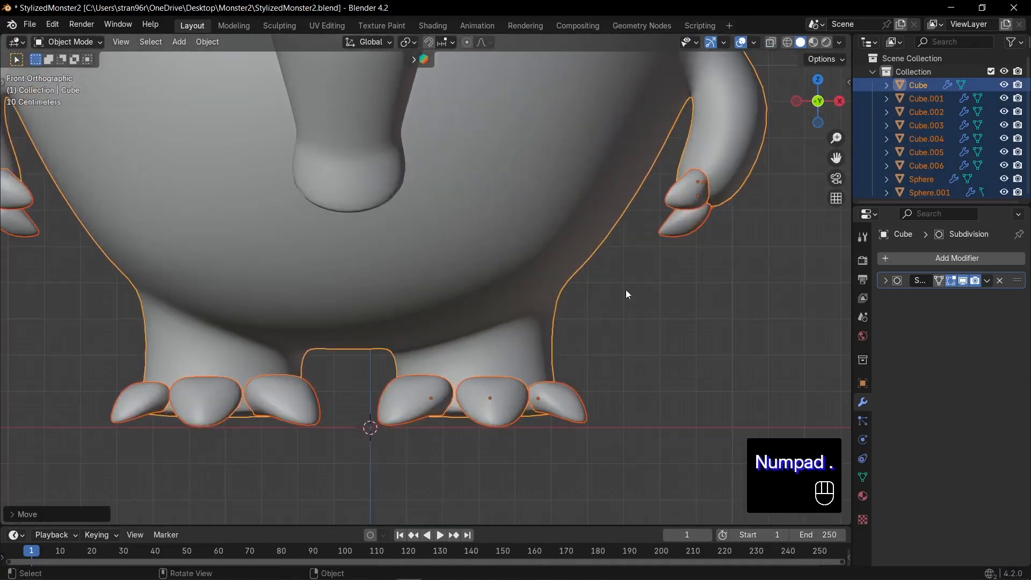
pyautogui.press('g')
pyautogui.press('z')
pyautogui.click(679, 273)
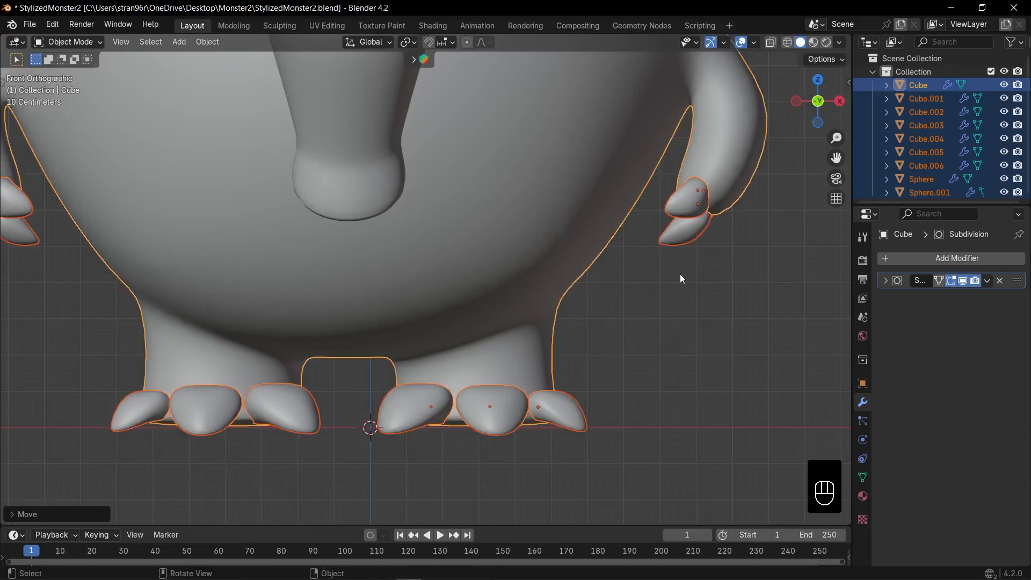
# Add a plane under the monster's feet and scale it by 20
pyautogui.scroll(2, 638, 285)
pyautogui.moveTo(637, 283); pyautogui.dragTo(544, 283, button='middle')
pyautogui.press('KP_1')
pyautogui.scroll(-8, 543, 283)
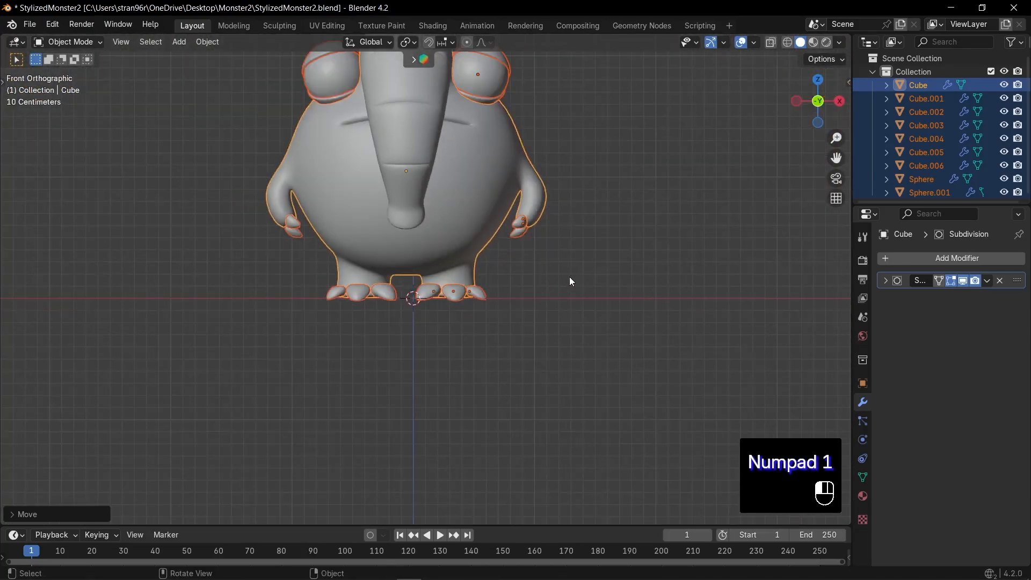
pyautogui.click(570, 277)
pyautogui.hotkey('shift', 'a')
pyautogui.moveTo(570, 272)
pyautogui.click(616, 270)
pyautogui.moveTo(615, 270); pyautogui.dragTo(550, 291, button='middle')
pyautogui.press('s')
pyautogui.press('2')
pyautogui.press('0')
pyautogui.press('KP_Enter')
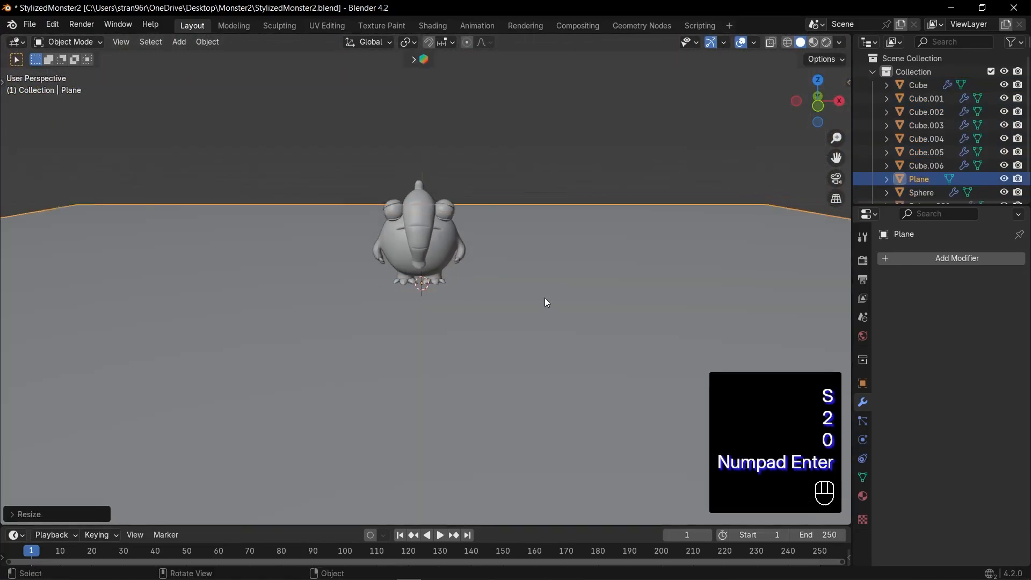
# Cut an edge loop across the plane, and add five more loops across the part behind the monster
pyautogui.scroll(-3, 524, 297)
pyautogui.press('Tab')
pyautogui.hotkey('ctrl', 'r')
pyautogui.hotkey('ctrl', 'r')
pyautogui.press('5')
pyautogui.press('KP_Enter')
pyautogui.press('KP_Enter')
# Raise the plane's back edge along Z with smooth proportional editing to form a curved backdrop
pyautogui.press('2')
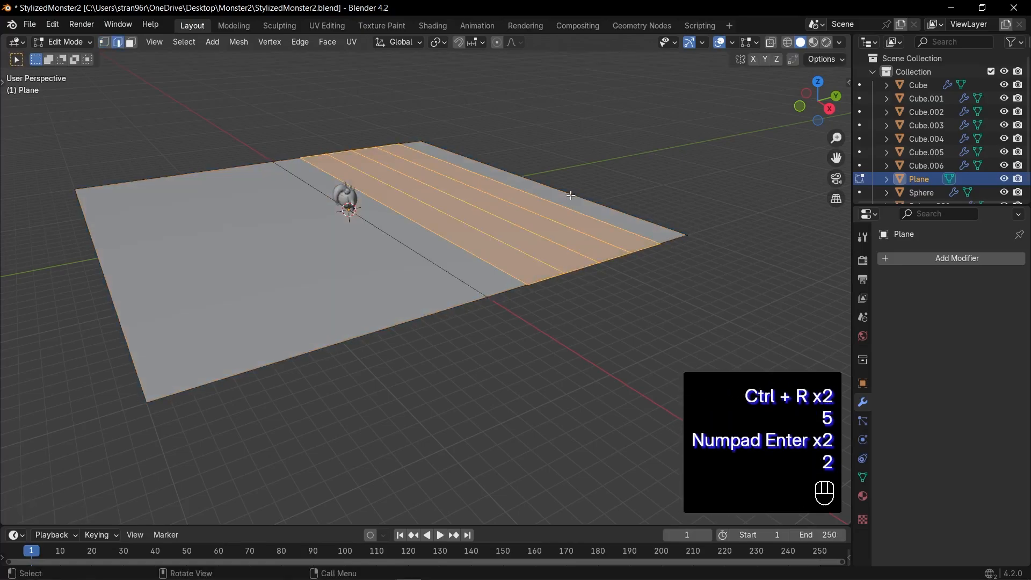
pyautogui.press('o')
pyautogui.press('g')
pyautogui.press('z')
pyautogui.scroll(-1, 539, 225)
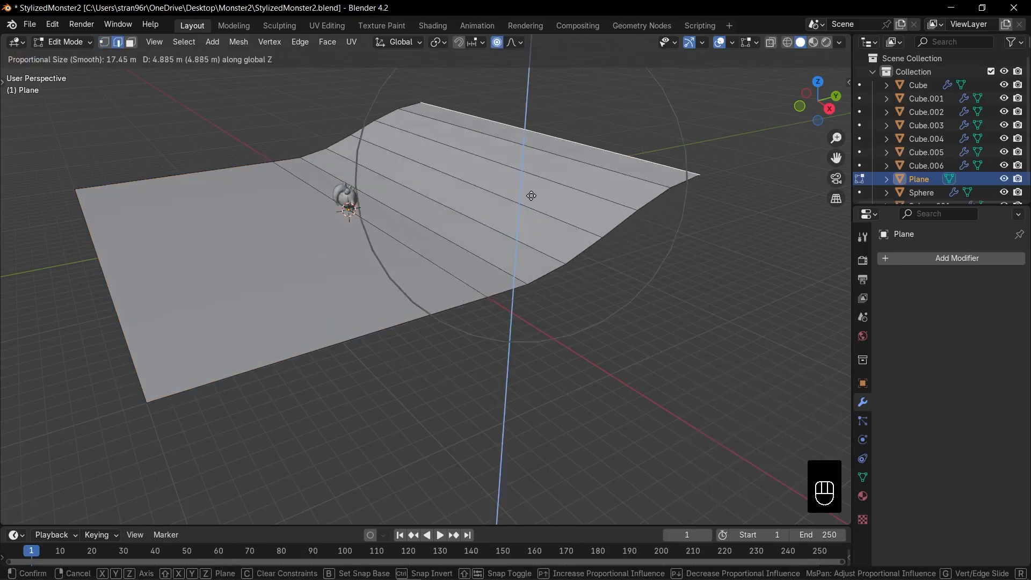
pyautogui.click(520, 98)
# Shade the backdrop smooth and rotate it around Z to suit the angled view of the monster
pyautogui.press('Tab')
pyautogui.rightClick(515, 102)
pyautogui.click(508, 128)
pyautogui.press('KP_1')
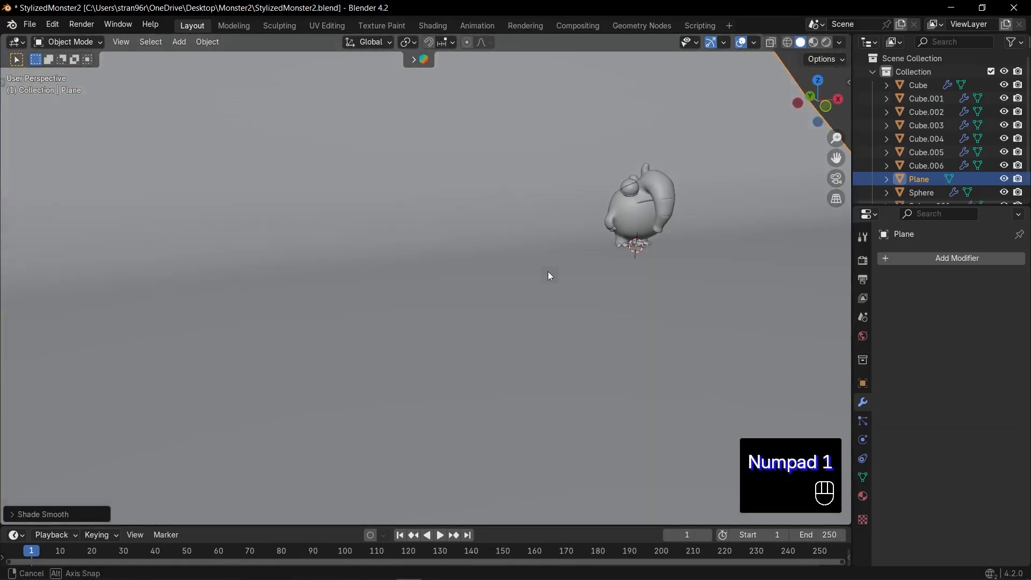
pyautogui.moveTo(548, 271); pyautogui.dragTo(492, 268, button='middle')
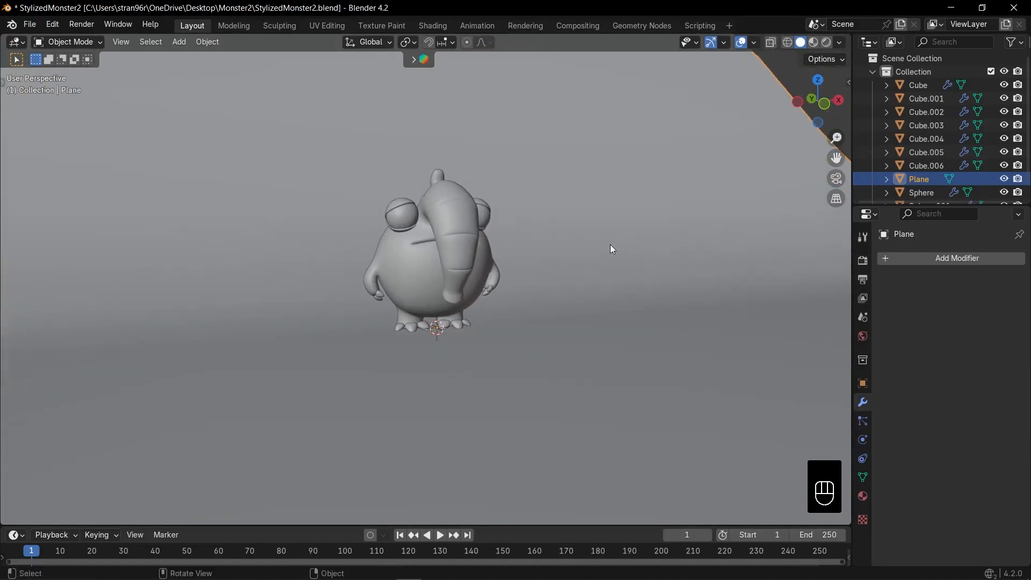
pyautogui.press('r')
pyautogui.press('z')
pyautogui.click(559, 272)
# Add a camera to the scene and look through it
pyautogui.hotkey('shift', 'a')
pyautogui.click(517, 449)
pyautogui.press('KP_0')
# Move the camera back and up until the whole monster fits in the frame, and save the file
pyautogui.press('q')
pyautogui.click(477, 349)
pyautogui.hotkey('shift', 's')
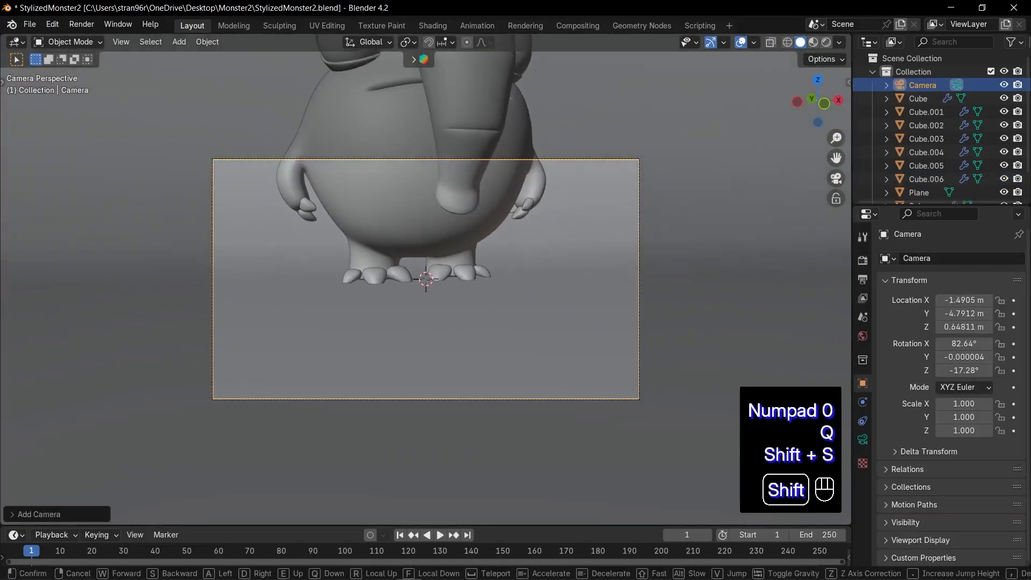
pyautogui.hotkey('shift', 's')
pyautogui.press('n')
pyautogui.moveTo(733, 137); pyautogui.dragTo(768, 137)
pyautogui.press('n')
pyautogui.hotkey('ctrl', 's')
# Select the monster's body, arms, claws and toes and scale them along Y by about 1.23
pyautogui.moveTo(532, 264); pyautogui.dragTo(424, 370)
pyautogui.press('s')
pyautogui.press('y')
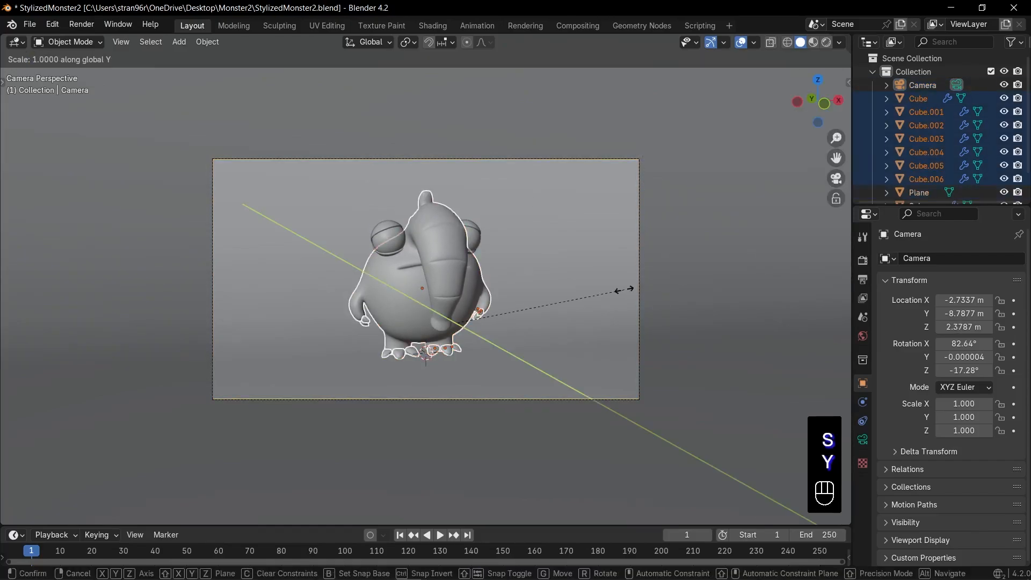
pyautogui.click(665, 294)
# Select the eyes with their lids, shift them along Y to fit the deepened body, and save the file
pyautogui.scroll(2, 455, 309)
pyautogui.moveTo(361, 188); pyautogui.dragTo(367, 198)
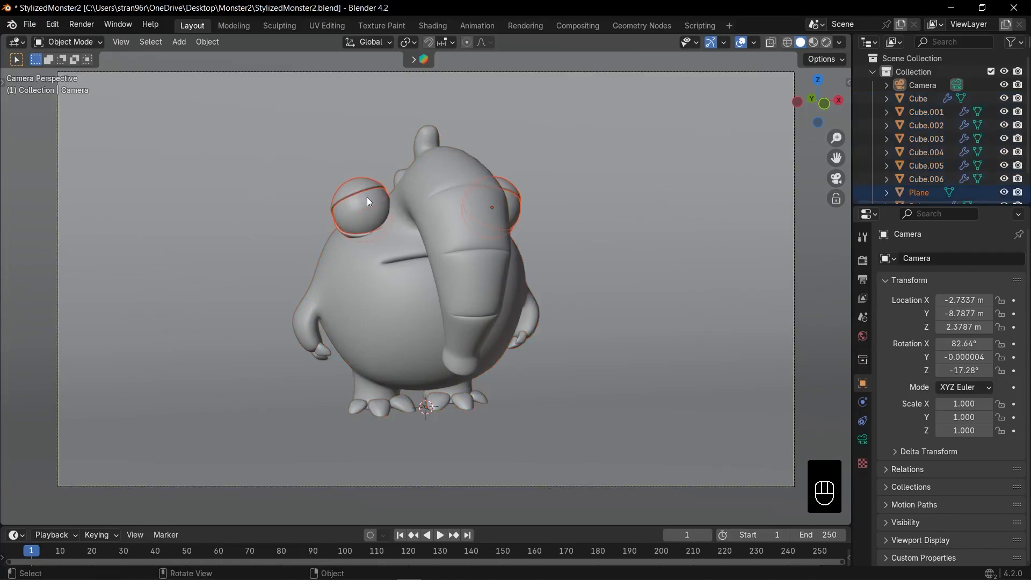
pyautogui.press('g')
pyautogui.press('y')
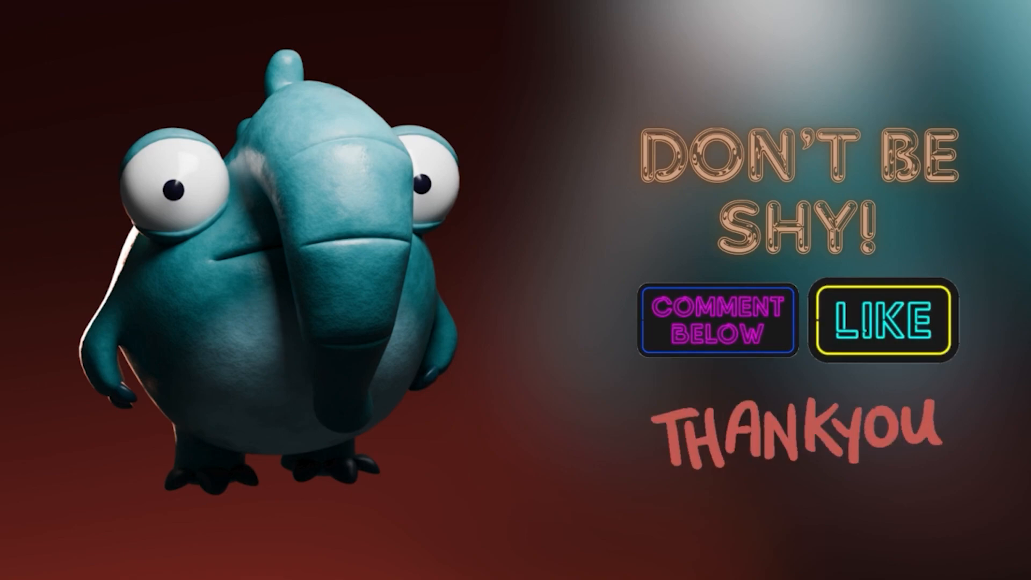
pyautogui.hotkey('ctrl', 's')
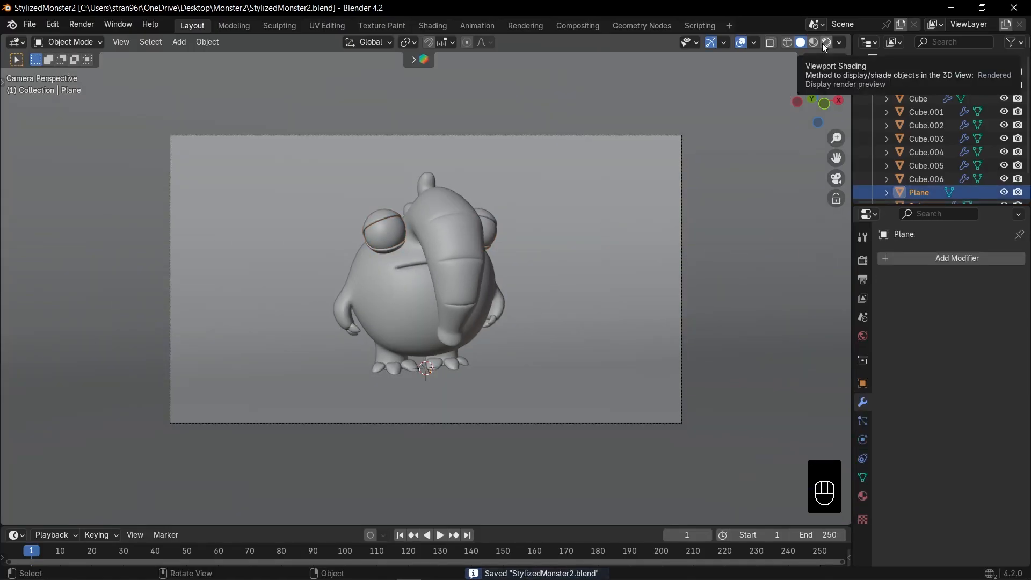
# Switch the viewport to Material Preview and turn the enlarged timeline area into a Shader Editor
pyautogui.click(814, 42)
pyautogui.moveTo(326, 525); pyautogui.dragTo(325, 369)
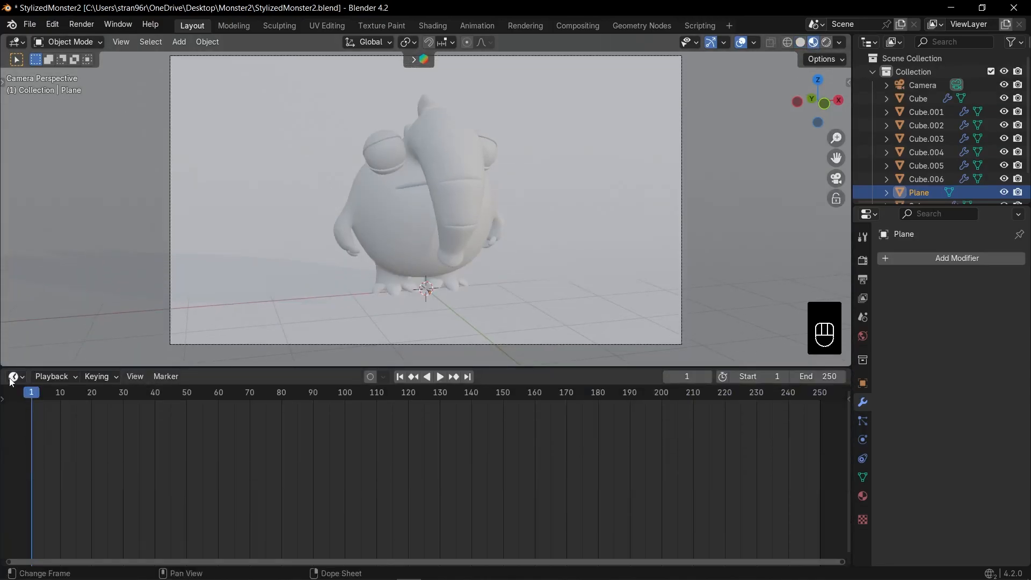
pyautogui.click(15, 376)
pyautogui.click(49, 498)
pyautogui.press('n')
# In the body's material, feed a Separate XYZ node from a Mapping node driven by Object texture coordinates, without an Image Texture
pyautogui.click(407, 265)
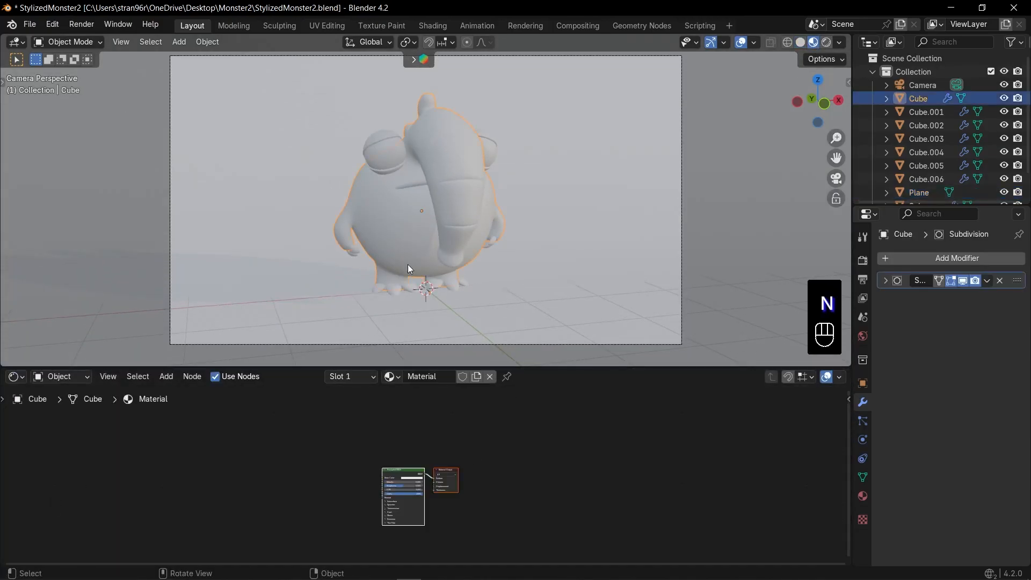
pyautogui.press('KP_Decimal')
pyautogui.hotkey('shift', 'a')
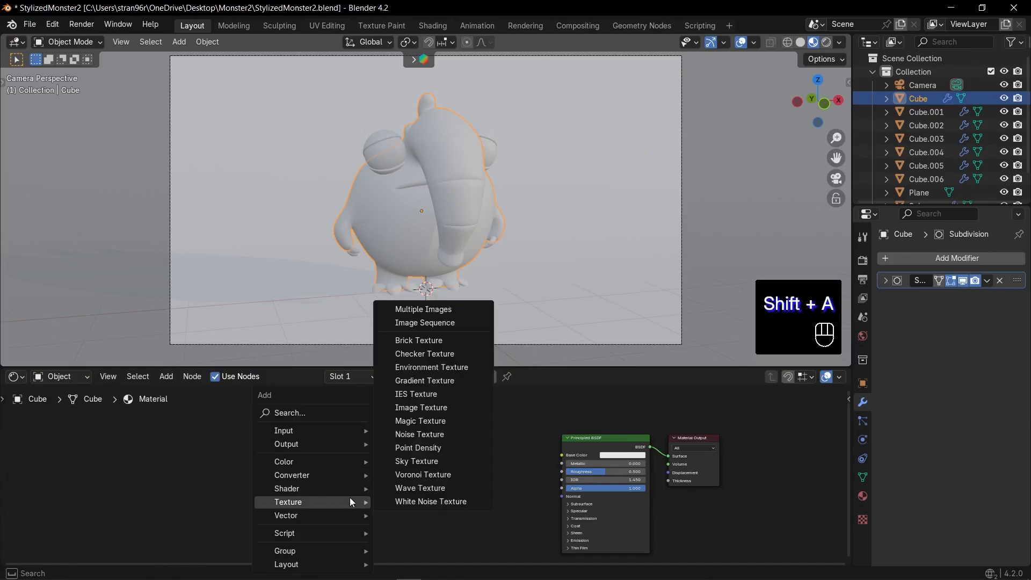
pyautogui.write('sep')
pyautogui.press('Return')
pyautogui.click(301, 510)
pyautogui.hotkey('ctrl', 't')
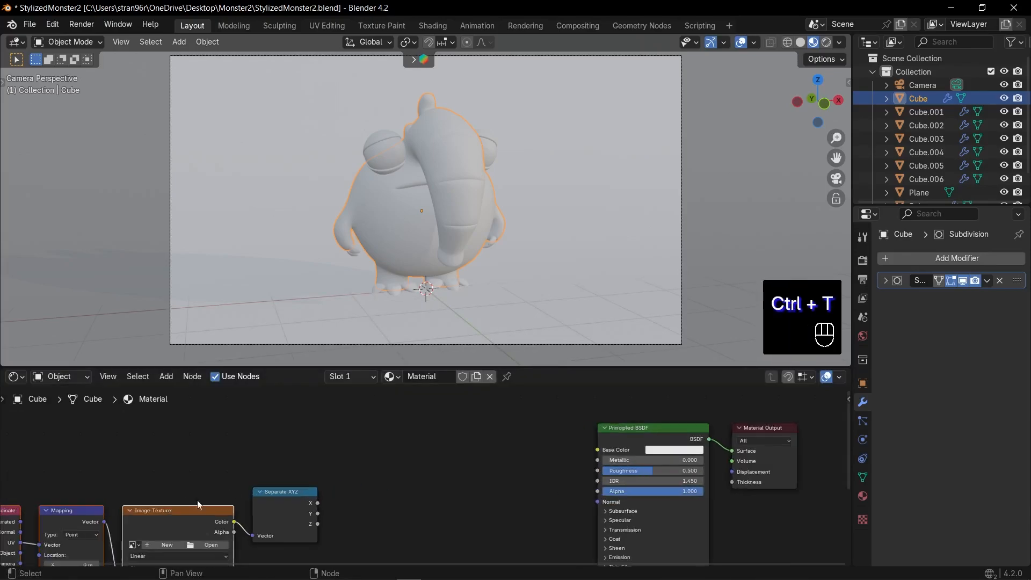
pyautogui.press('Delete')
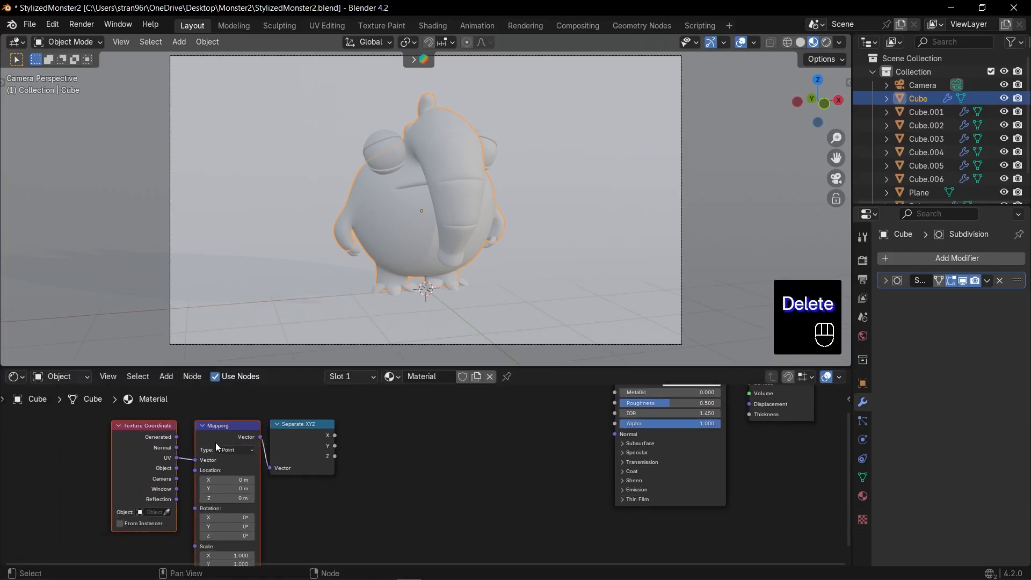
# Add a Color Ramp driven by the separated Z value and connect its color to the Principled BSDF's Base Color
pyautogui.press('Down')
pyautogui.press('Down')
pyautogui.press('Down')
pyautogui.press('Down')
pyautogui.press('Return')
pyautogui.click(378, 432)
pyautogui.scroll(-4, 390, 436)
pyautogui.moveTo(390, 436); pyautogui.dragTo(391, 490, button='middle')
pyautogui.moveTo(487, 443); pyautogui.dragTo(196, 522)
pyautogui.moveTo(196, 522); pyautogui.dragTo(207, 478)
pyautogui.moveTo(559, 455); pyautogui.dragTo(558, 455)
# Set the Color Ramp's interpolation to Ease
pyautogui.scroll(8, 428, 472)
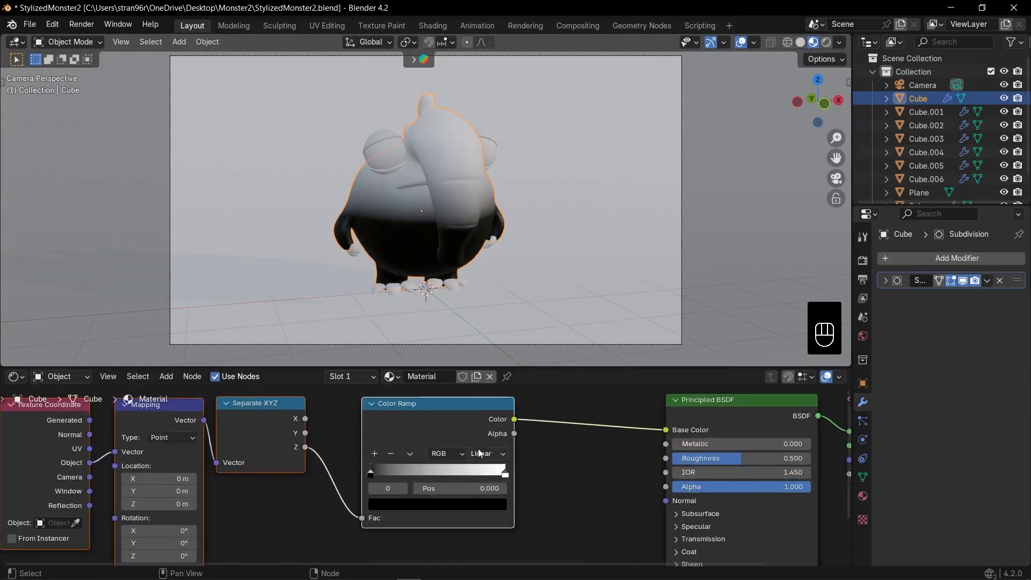
pyautogui.click(483, 454)
pyautogui.click(482, 485)
pyautogui.moveTo(505, 473)
pyautogui.mouseDown()
pyautogui.moveTo(440, 475)
pyautogui.moveTo(506, 475)
pyautogui.mouseUp()
# Set the Mapping node's X rotation to 52.3°
pyautogui.scroll(-3, 292, 465)
pyautogui.moveTo(293, 465); pyautogui.dragTo(459, 449, button='middle')
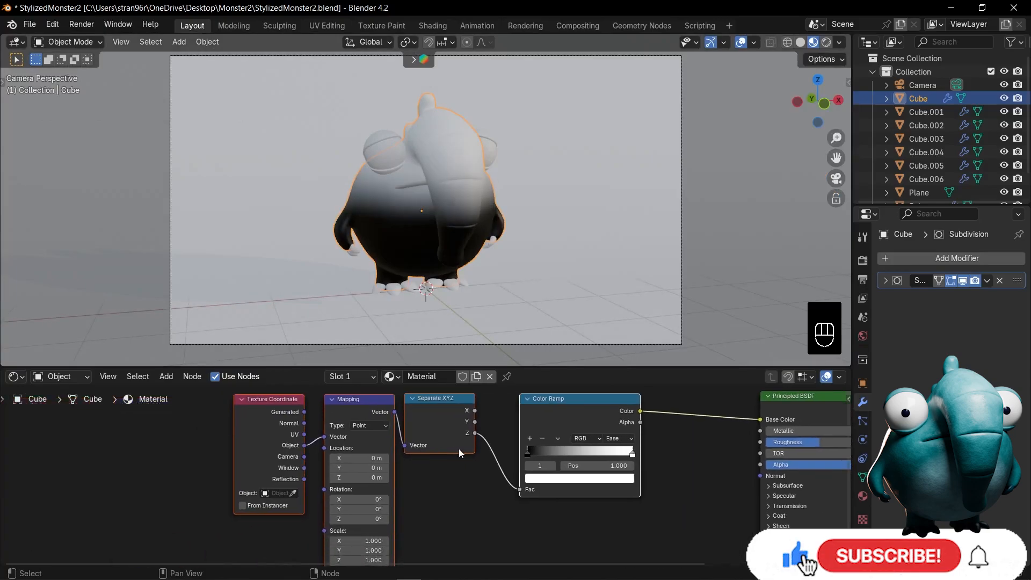
pyautogui.scroll(3, 416, 486)
pyautogui.moveTo(416, 486); pyautogui.dragTo(478, 439, button='middle')
pyautogui.moveTo(407, 455); pyautogui.dragTo(438, 455)
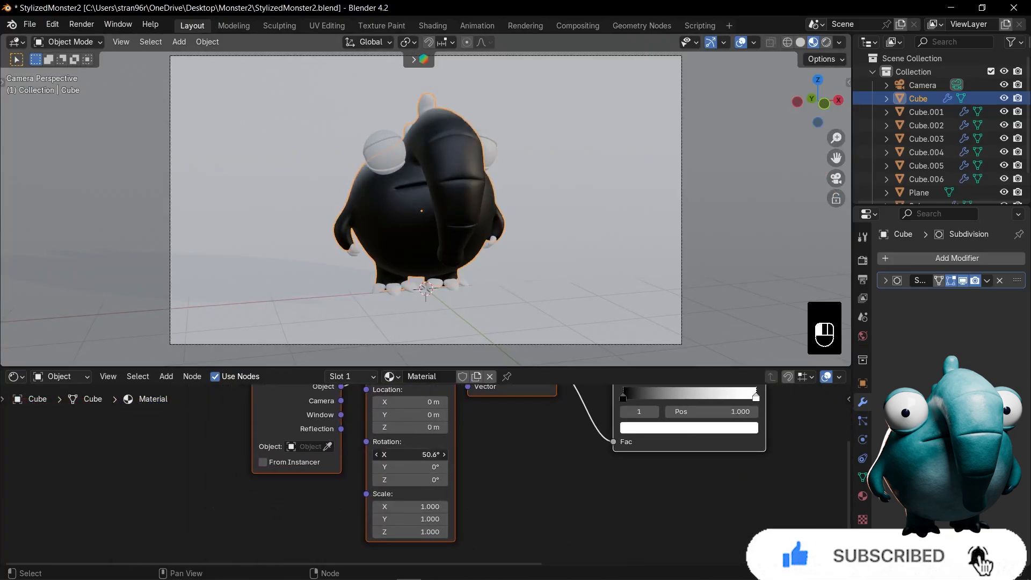
pyautogui.moveTo(408, 415); pyautogui.dragTo(430, 415)
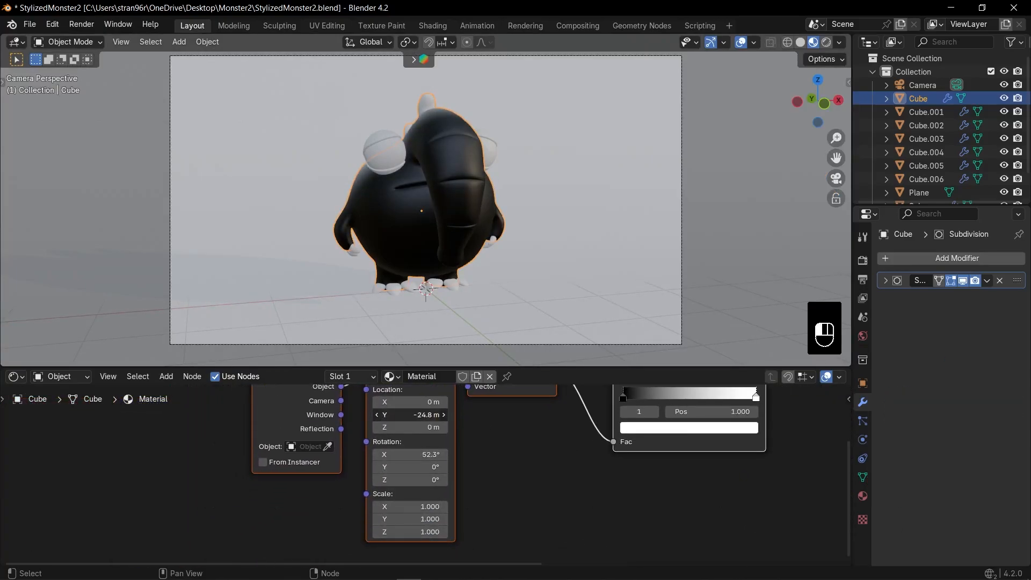
pyautogui.hotkey('ctrl', 'z')
pyautogui.scroll(2, 376, 472)
pyautogui.moveTo(426, 403); pyautogui.dragTo(400, 453, button='middle')
pyautogui.moveTo(400, 454); pyautogui.dragTo(411, 454)
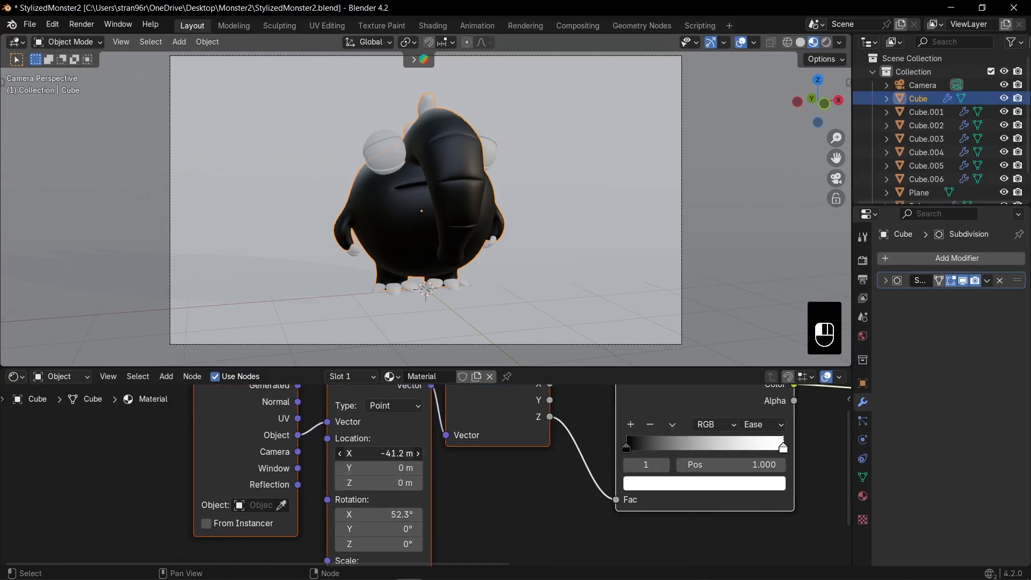
# Set the Mapping node's Z location to 0.8 m and its X rotation to 41.6°
pyautogui.moveTo(376, 482)
pyautogui.mouseDown()
pyautogui.moveTo(397, 483)
pyautogui.moveTo(354, 483)
pyautogui.moveTo(368, 478)
pyautogui.mouseUp()
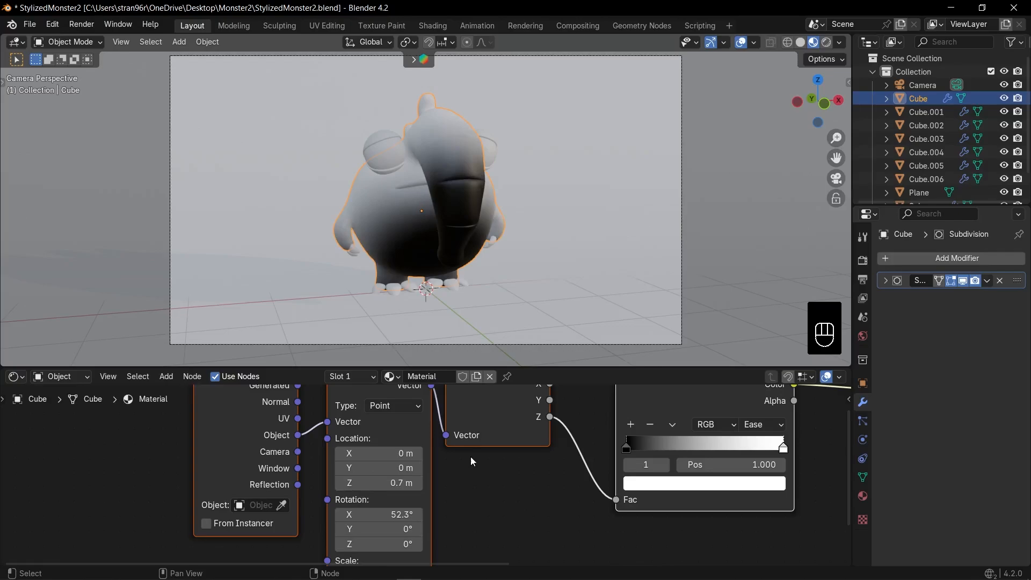
pyautogui.click(420, 482)
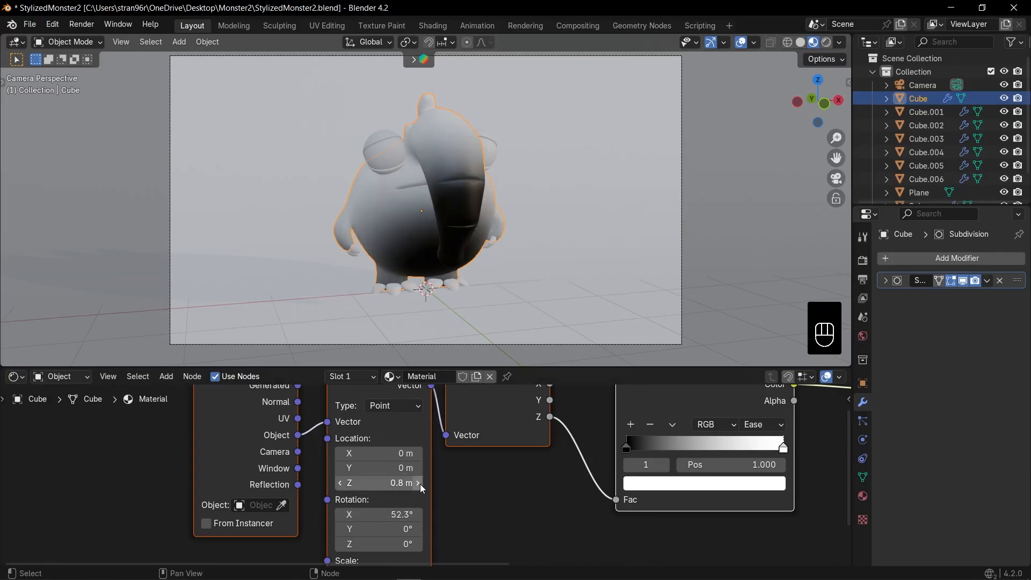
pyautogui.scroll(2, 418, 537)
pyautogui.moveTo(417, 537); pyautogui.dragTo(456, 451, button='middle')
pyautogui.moveTo(429, 423)
pyautogui.mouseDown()
pyautogui.moveTo(441, 423)
pyautogui.moveTo(416, 423)
pyautogui.mouseUp()
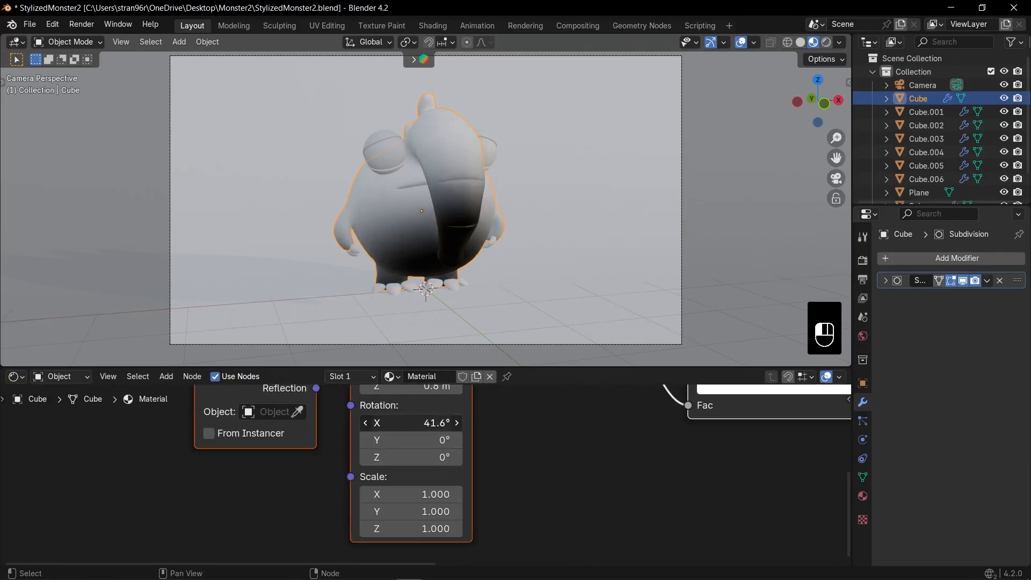
# Set the Mapping node's Z location to 0.9 m and its X rotation to 59.5°, checking the gradient from the side
pyautogui.moveTo(430, 322); pyautogui.dragTo(480, 312, button='middle')
pyautogui.moveTo(437, 454); pyautogui.dragTo(424, 535, button='middle')
pyautogui.moveTo(419, 467); pyautogui.dragTo(422, 467)
pyautogui.moveTo(502, 306); pyautogui.dragTo(483, 290, button='middle')
pyautogui.click(444, 468)
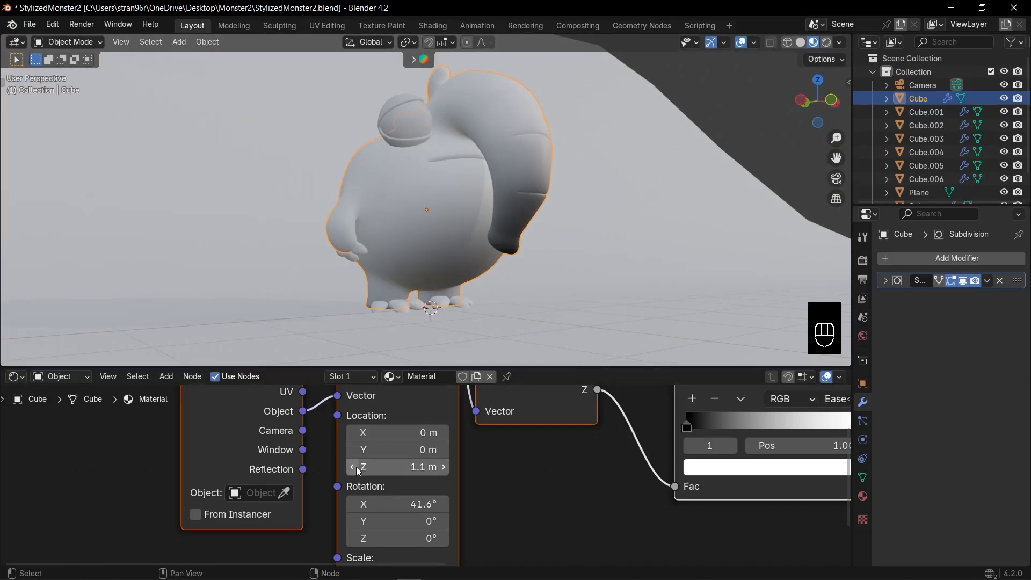
pyautogui.click(353, 471)
pyautogui.click(443, 467)
pyautogui.click(352, 467)
pyautogui.click(352, 467)
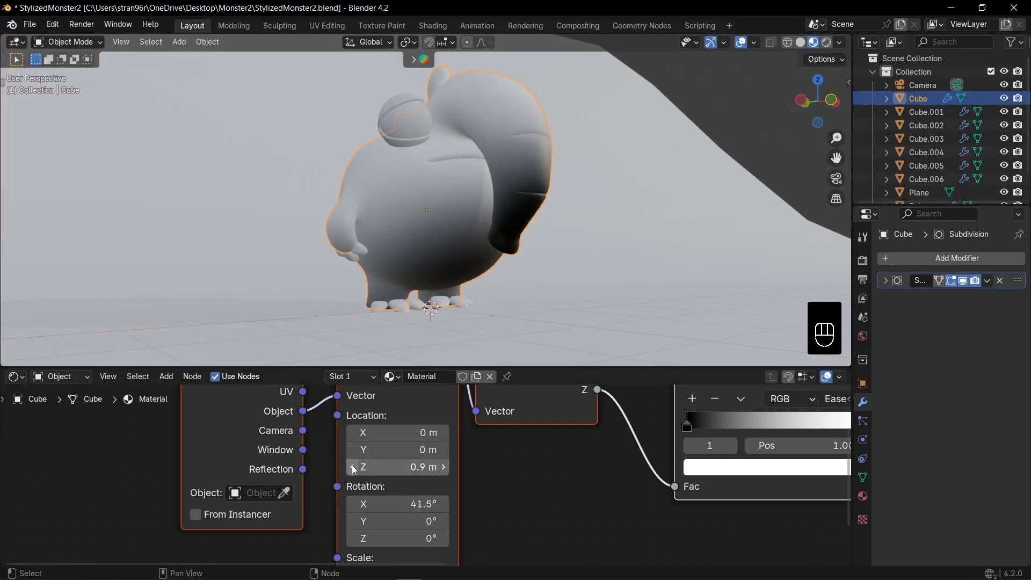
pyautogui.moveTo(417, 503); pyautogui.dragTo(442, 504)
pyautogui.scroll(-3, 465, 226)
pyautogui.moveTo(465, 226); pyautogui.dragTo(485, 253, button='middle')
pyautogui.scroll(2, 485, 252)
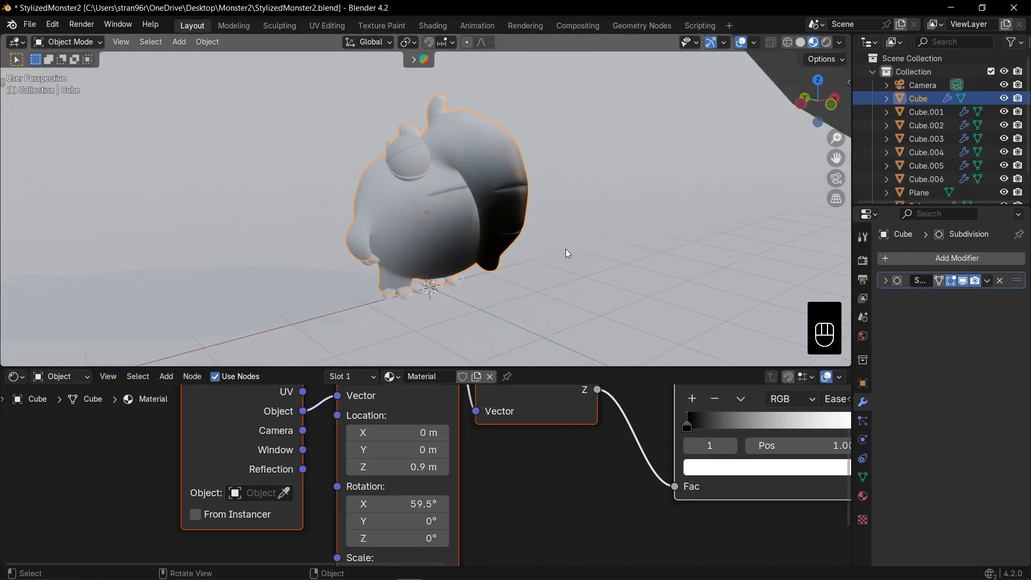
# Recolor the ramp's white end stop to a saturated cyan with hue 0.523 and saturation 0.928
pyautogui.scroll(-10, 510, 464)
pyautogui.moveTo(510, 464); pyautogui.dragTo(376, 462, button='middle')
pyautogui.moveTo(472, 417); pyautogui.dragTo(434, 418)
pyautogui.moveTo(434, 418); pyautogui.dragTo(418, 417)
pyautogui.scroll(8, 447, 461)
pyautogui.moveTo(446, 461); pyautogui.dragTo(494, 463, button='middle')
pyautogui.click(496, 467)
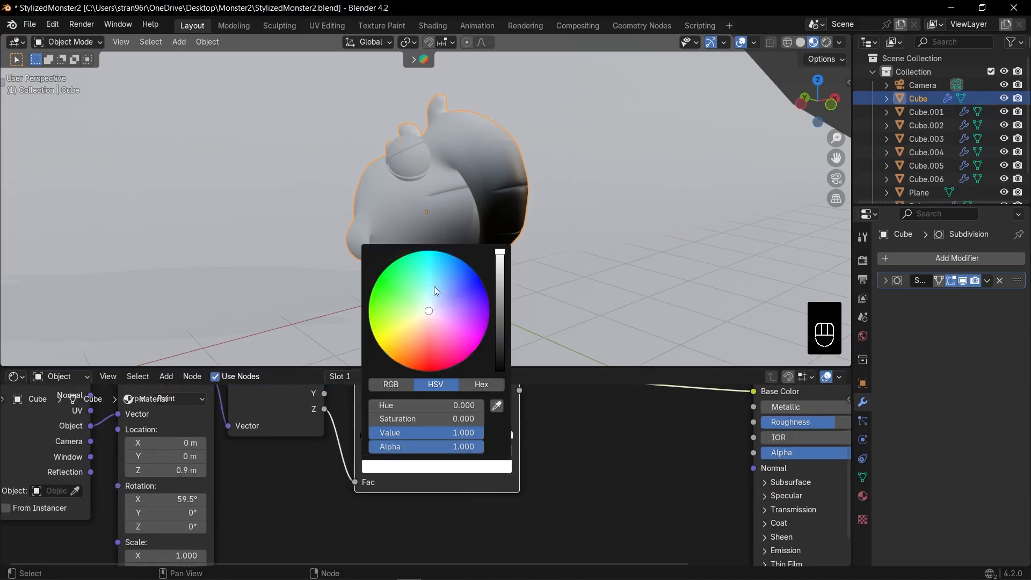
pyautogui.click(433, 289)
pyautogui.click(496, 466)
pyautogui.moveTo(444, 310); pyautogui.dragTo(439, 280)
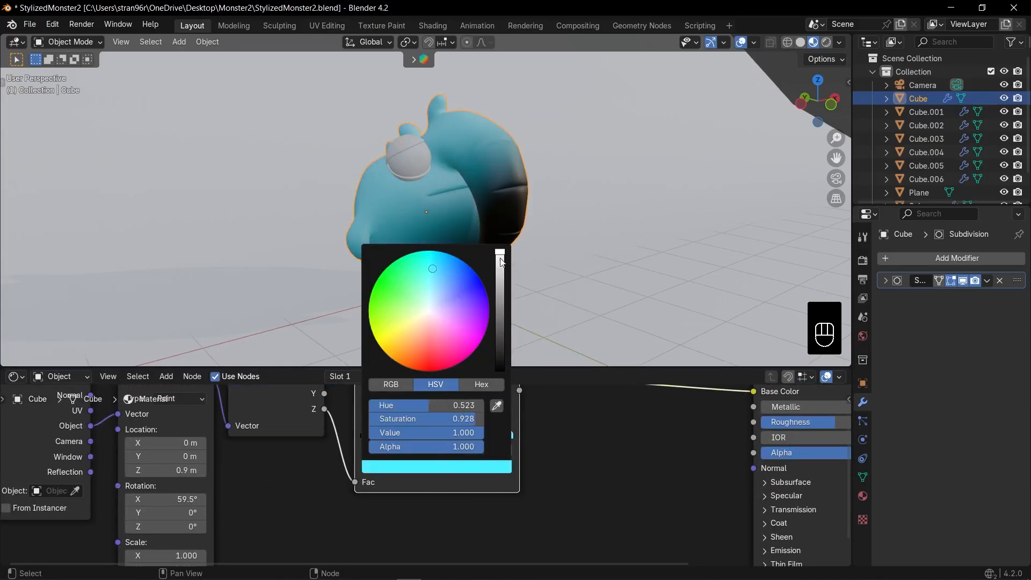
# Recolor the ramp's black start stop to a light cyan
pyautogui.click(364, 434)
pyautogui.click(397, 467)
pyautogui.moveTo(499, 290); pyautogui.dragTo(500, 251)
pyautogui.click(433, 293)
pyautogui.moveTo(612, 295); pyautogui.dragTo(497, 239, button='middle')
pyautogui.scroll(4, 496, 239)
# Try linear interpolation and a flipped gradient on the body's Color Ramp
pyautogui.click(485, 415)
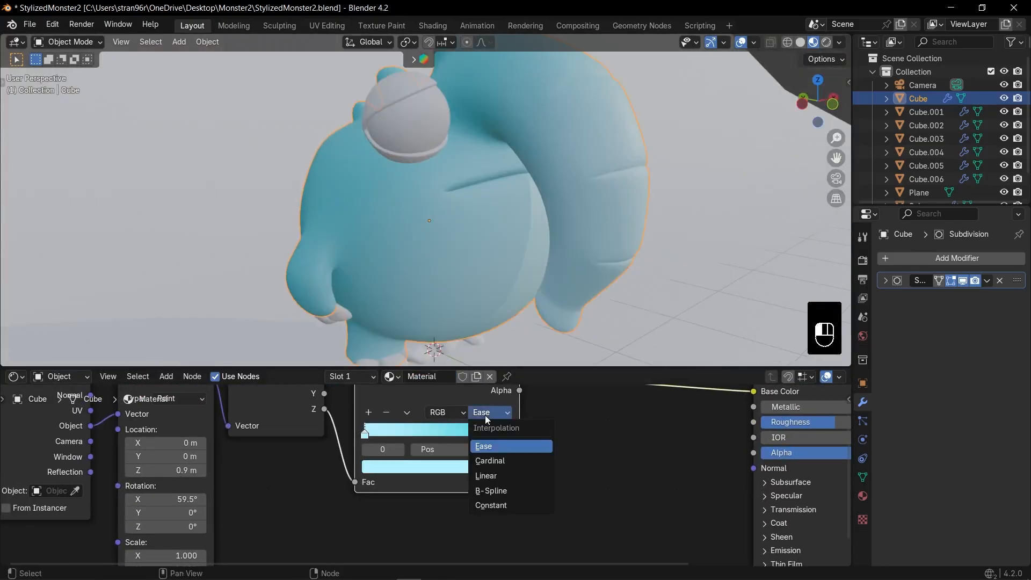
pyautogui.moveTo(336, 492); pyautogui.dragTo(392, 506, button='middle')
pyautogui.moveTo(564, 447); pyautogui.dragTo(540, 450)
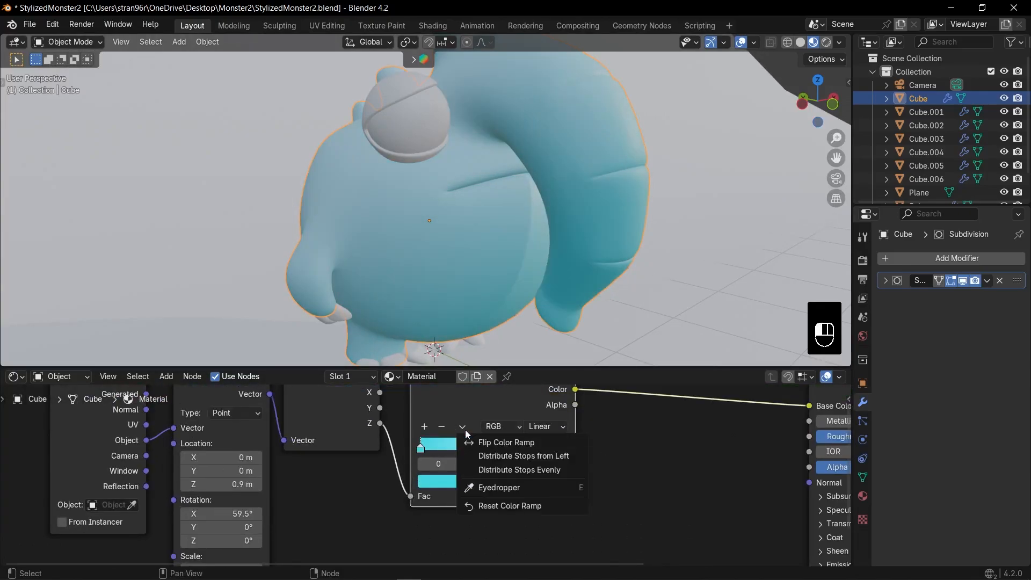
pyautogui.click(478, 441)
pyautogui.click(486, 481)
# Darken the ramp's saturated end stop to a deep teal and set the interpolation to Ease
pyautogui.click(565, 449)
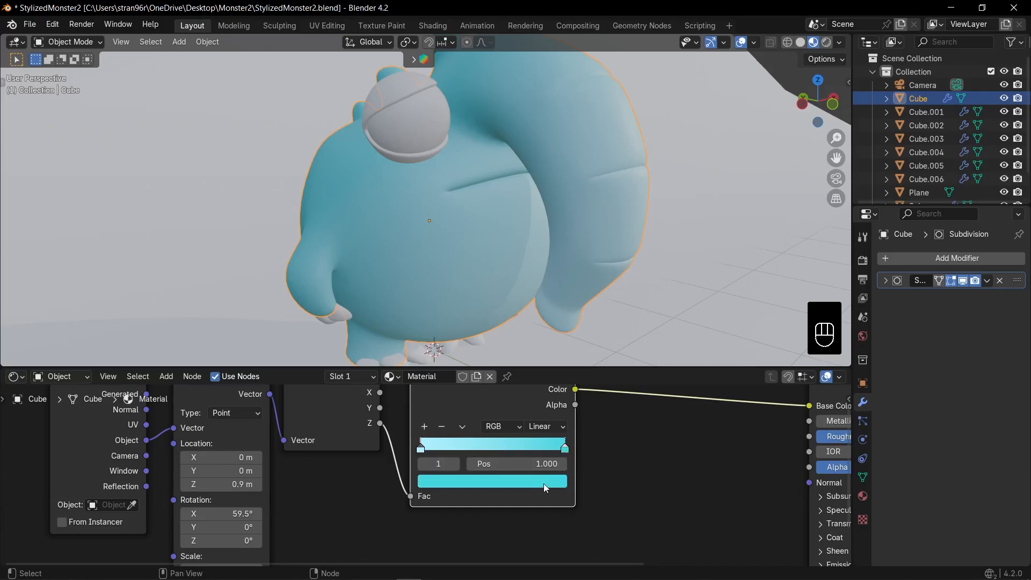
pyautogui.click(544, 483)
pyautogui.moveTo(555, 285); pyautogui.dragTo(556, 316)
pyautogui.click(546, 426)
pyautogui.click(562, 463)
# Set the Mapping node's Z location to 1.3 m and move the ramp's teal stop to position 0.673
pyautogui.moveTo(291, 503); pyautogui.dragTo(446, 457, button='middle')
pyautogui.moveTo(397, 438); pyautogui.dragTo(418, 438)
pyautogui.scroll(-4, 430, 257)
pyautogui.moveTo(430, 258)
pyautogui.mouseDown(button='middle')
pyautogui.moveTo(568, 251)
pyautogui.moveTo(430, 247)
pyautogui.mouseUp(button='middle')
pyautogui.moveTo(528, 440); pyautogui.dragTo(400, 516, button='middle')
pyautogui.scroll(3, 400, 516)
pyautogui.moveTo(644, 472); pyautogui.dragTo(584, 473)
pyautogui.moveTo(371, 489); pyautogui.dragTo(453, 480, button='middle')
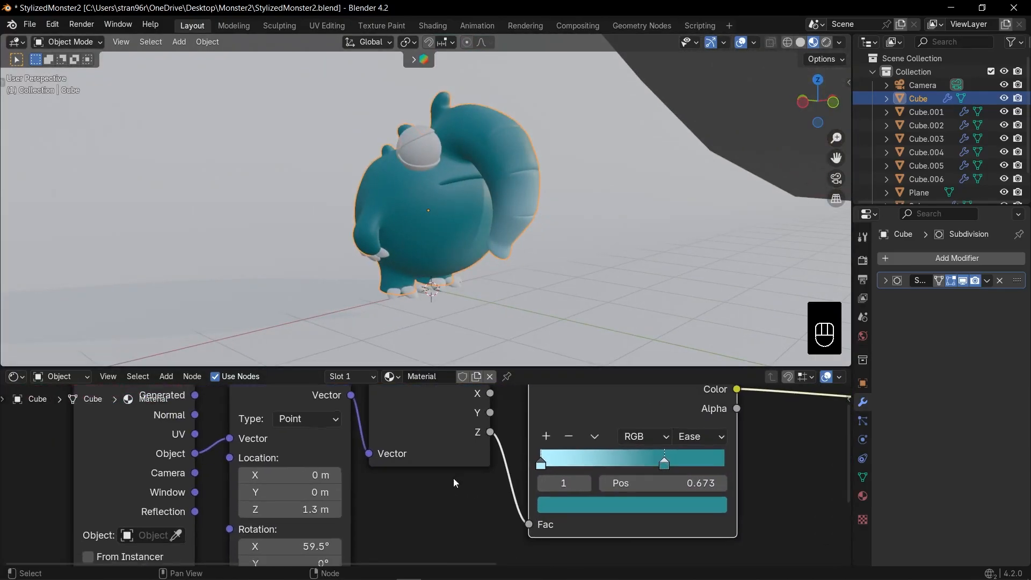
# Move the ramp's teal stop to position 0.542 and set the Mapping node's Z location to 1 m
pyautogui.moveTo(299, 509); pyautogui.dragTo(289, 508)
pyautogui.scroll(3, 444, 507)
pyautogui.moveTo(544, 529); pyautogui.dragTo(496, 514, button='middle')
pyautogui.moveTo(680, 444); pyautogui.dragTo(652, 449)
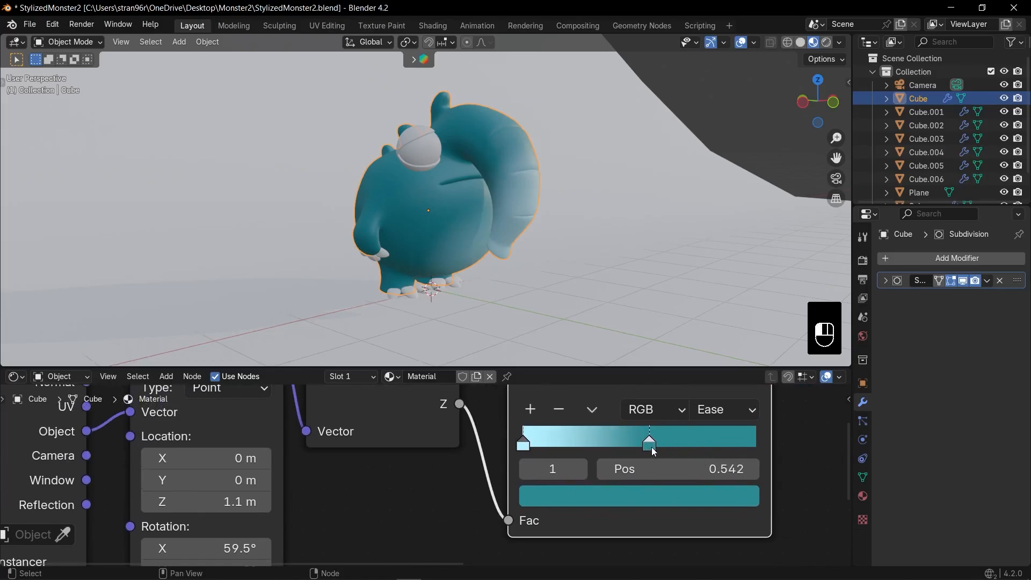
pyautogui.moveTo(209, 502)
pyautogui.mouseDown()
pyautogui.moveTo(177, 501)
pyautogui.moveTo(204, 502)
pyautogui.mouseUp()
pyautogui.scroll(-3, 225, 497)
pyautogui.moveTo(252, 483); pyautogui.dragTo(231, 503, button='middle')
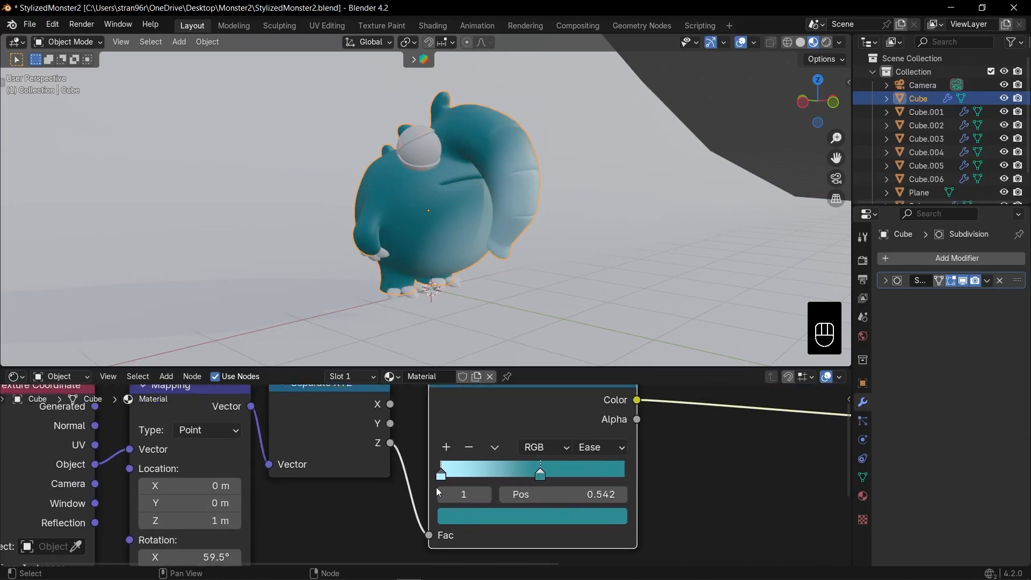
# Move the ramp's light cyan stop to position 0.280 to tighten the gradient across the belly and trunk
pyautogui.moveTo(440, 475); pyautogui.dragTo(492, 475)
pyautogui.moveTo(513, 226)
pyautogui.mouseDown(button='middle')
pyautogui.moveTo(521, 203)
pyautogui.moveTo(447, 213)
pyautogui.moveTo(498, 214)
pyautogui.mouseUp(button='middle')
pyautogui.scroll(2, 497, 214)
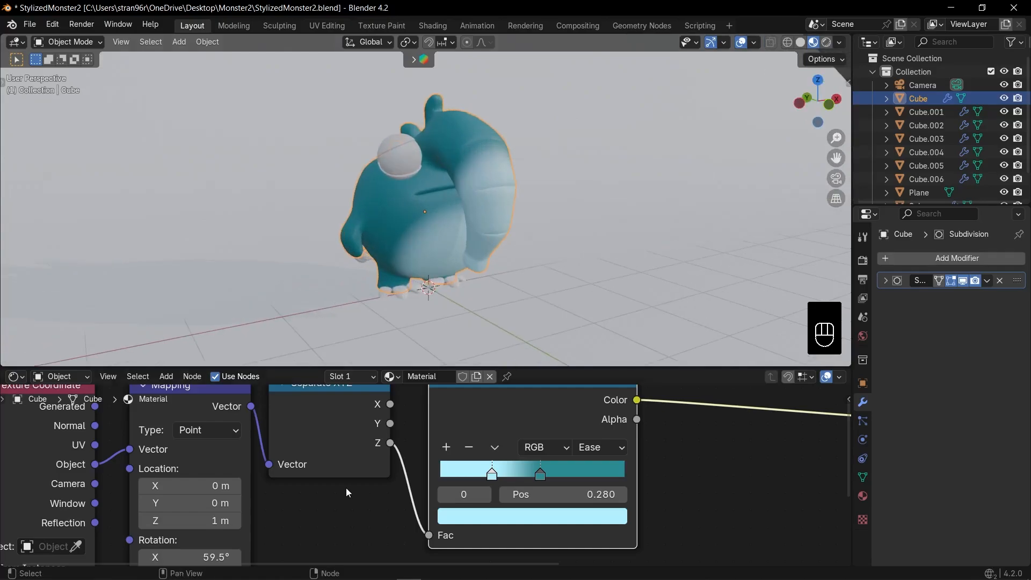
# Add a Noise Texture node fed by the Mapping node's vector and place it below the Separate XYZ node
pyautogui.scroll(-4, 303, 453)
pyautogui.moveTo(273, 409); pyautogui.dragTo(315, 502)
pyautogui.write('noi')
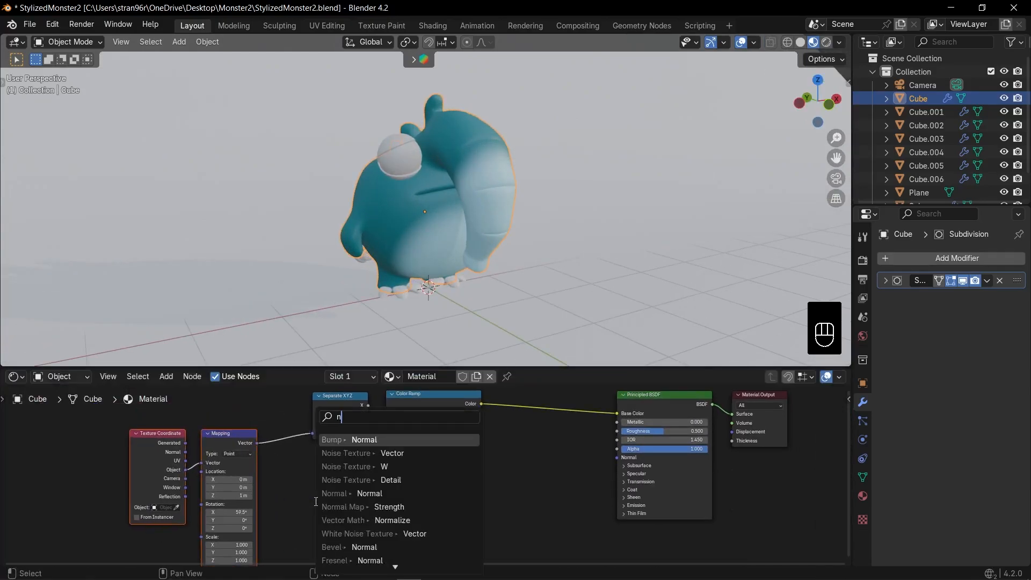
pyautogui.press('Return')
pyautogui.click(316, 503)
pyautogui.moveTo(391, 503); pyautogui.dragTo(361, 475, button='middle')
# Add a second Color Ramp driven by the noise's Fac, and reposition the shader and output nodes together
pyautogui.moveTo(339, 480); pyautogui.dragTo(367, 486)
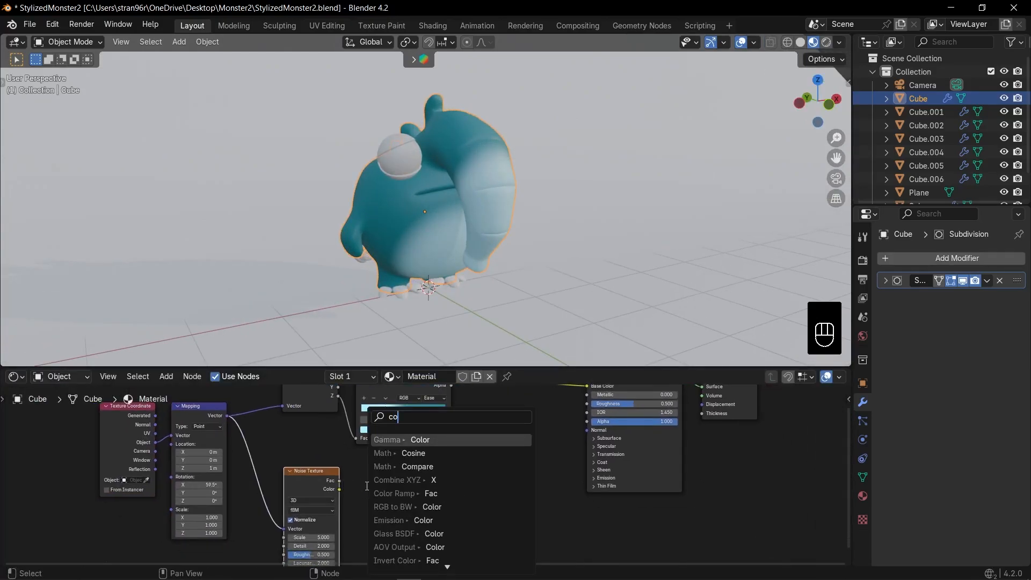
pyautogui.press('Down')
pyautogui.press('Down')
pyautogui.press('Down')
pyautogui.press('Down')
pyautogui.press('Return')
pyautogui.click(368, 486)
pyautogui.scroll(-5, 422, 475)
pyautogui.moveTo(521, 391); pyautogui.dragTo(639, 461)
pyautogui.moveTo(588, 467); pyautogui.dragTo(601, 475)
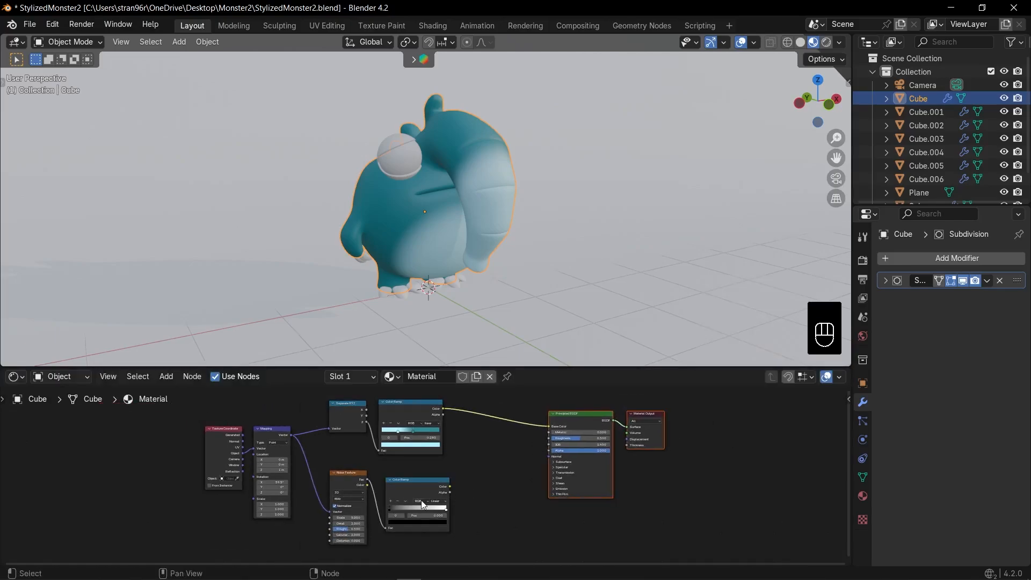
# Preview the noise Color Ramp on the body and move its black stop to position 0.305
pyautogui.keyDown('ctrl'); pyautogui.keyDown('shift'); pyautogui.click(417, 492); pyautogui.keyUp('shift'); pyautogui.keyUp('ctrl')
pyautogui.scroll(2, 417, 491)
pyautogui.scroll(6, 427, 473)
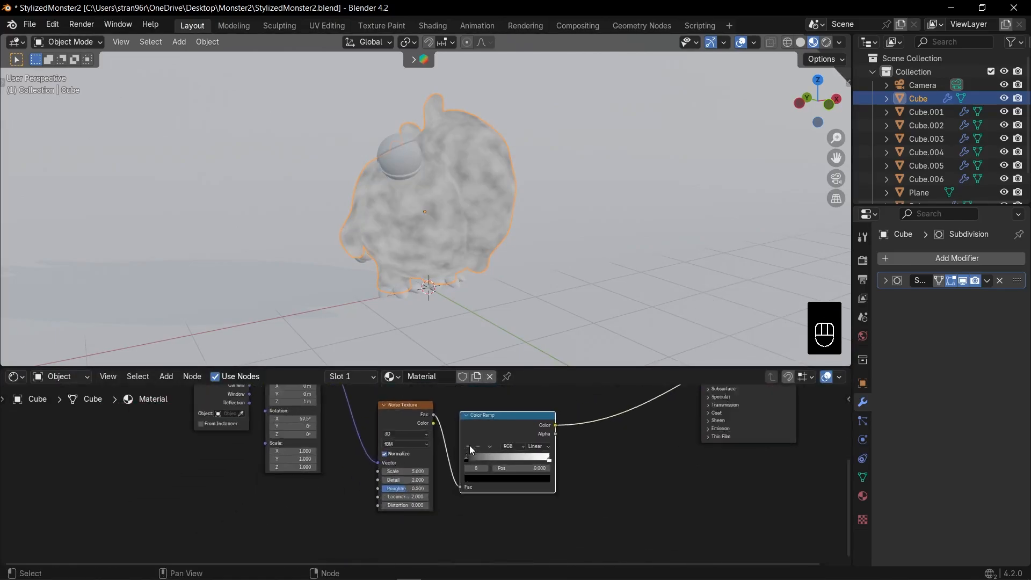
pyautogui.moveTo(564, 429); pyautogui.dragTo(647, 428)
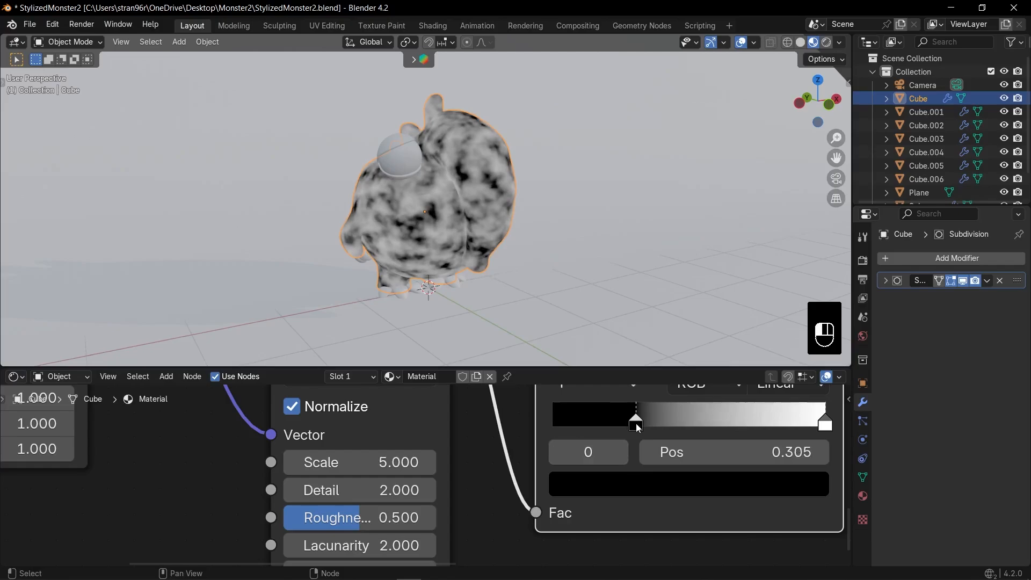
# Move the noise ramp's white stop to position 0.851, and set the Noise Texture's Roughness to 0.687 and Detail to 5.700
pyautogui.moveTo(825, 424); pyautogui.dragTo(801, 424)
pyautogui.scroll(1, 529, 439)
pyautogui.moveTo(510, 453); pyautogui.dragTo(543, 453)
pyautogui.scroll(6, 499, 322)
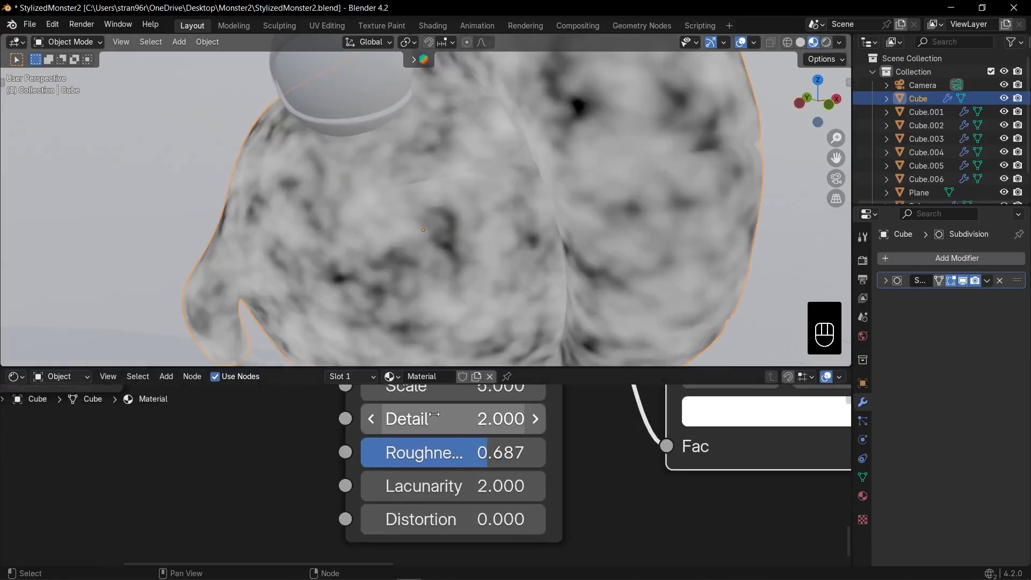
pyautogui.moveTo(497, 420); pyautogui.dragTo(563, 420)
pyautogui.scroll(-4, 563, 499)
pyautogui.scroll(-2, 562, 498)
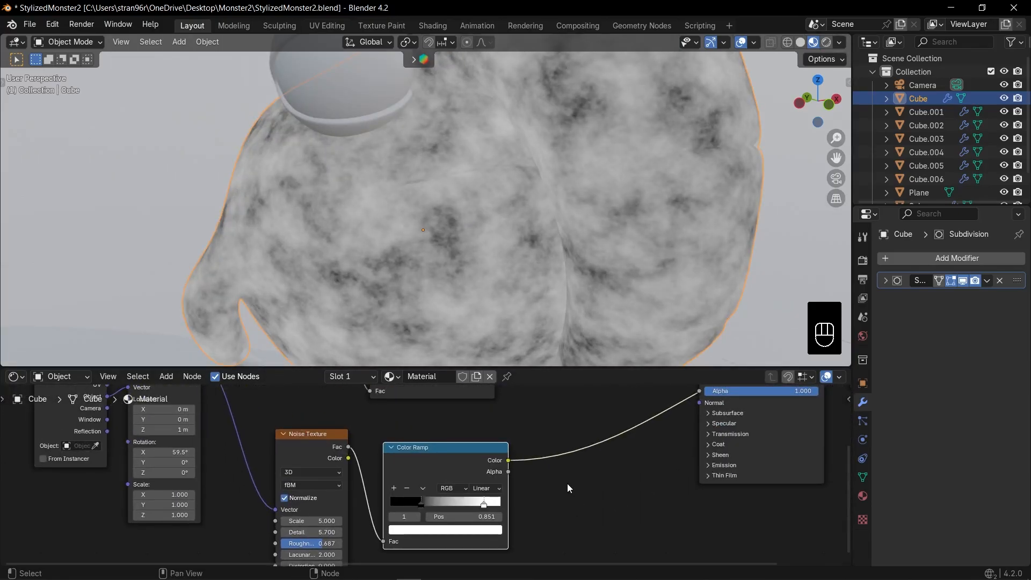
# Recolor the noise ramp's black stop to a dark navy with Hue 0.672, Saturation 0.919 and Value 0.041, at position 0.276
pyautogui.click(420, 504)
pyautogui.click(430, 532)
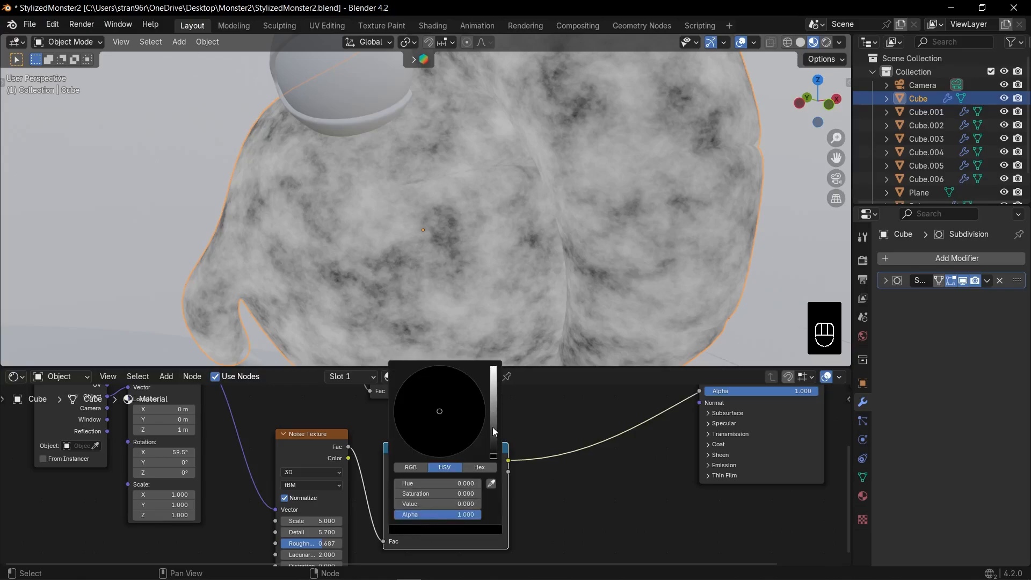
pyautogui.moveTo(493, 430); pyautogui.dragTo(494, 443)
pyautogui.moveTo(474, 399); pyautogui.dragTo(473, 395)
pyautogui.scroll(-3, 593, 478)
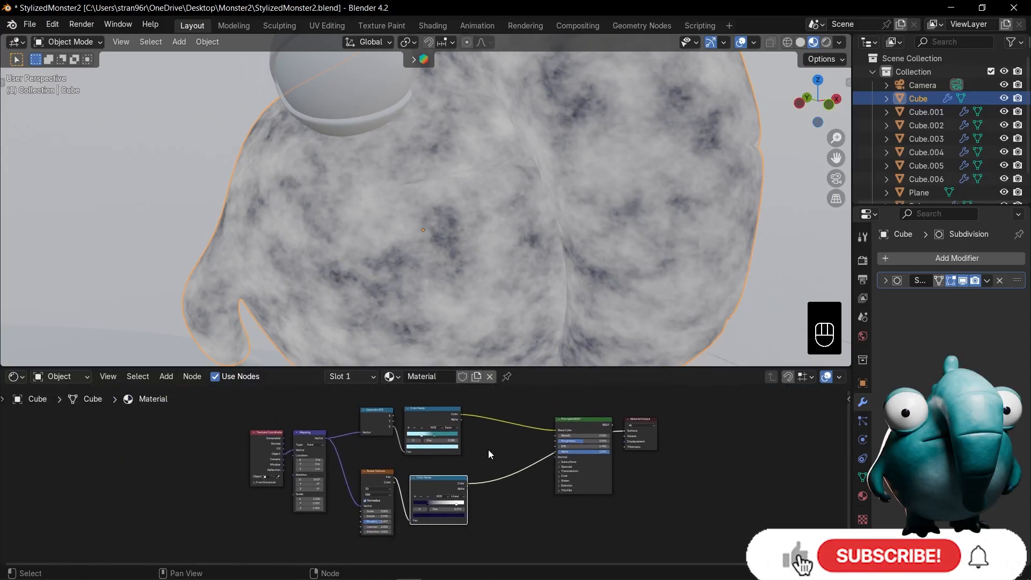
# Blend the teal gradient ramp and the noise ramp in a Multiply color mix node with Factor 0.500 feeding the shader's Base Color
pyautogui.keyDown('ctrl'); pyautogui.keyDown('shift'); pyautogui.click(577, 427); pyautogui.keyUp('shift'); pyautogui.keyUp('ctrl')
pyautogui.click(505, 455)
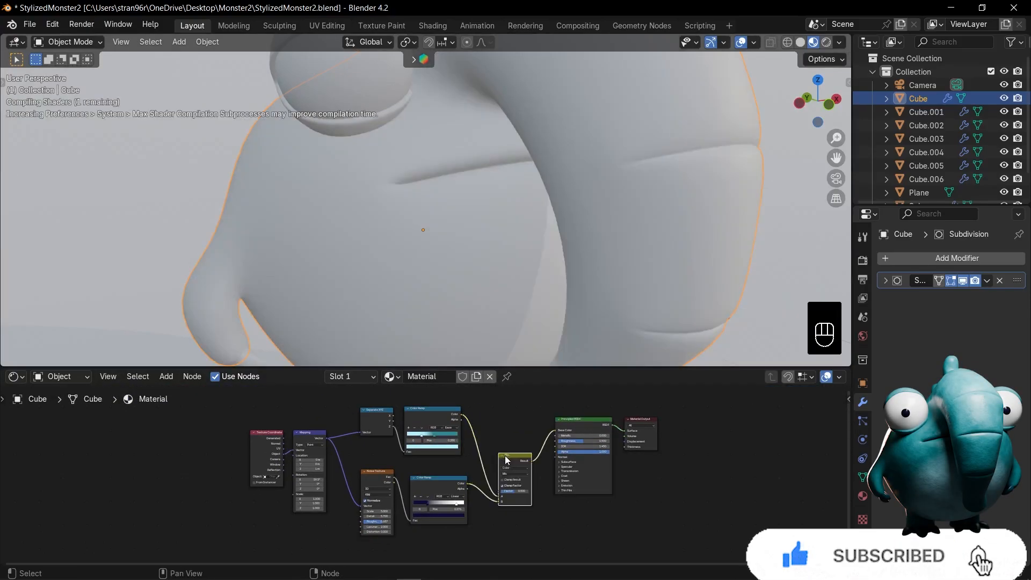
pyautogui.scroll(5, 508, 456)
pyautogui.click(573, 473)
pyautogui.press('g')
pyautogui.click(521, 436)
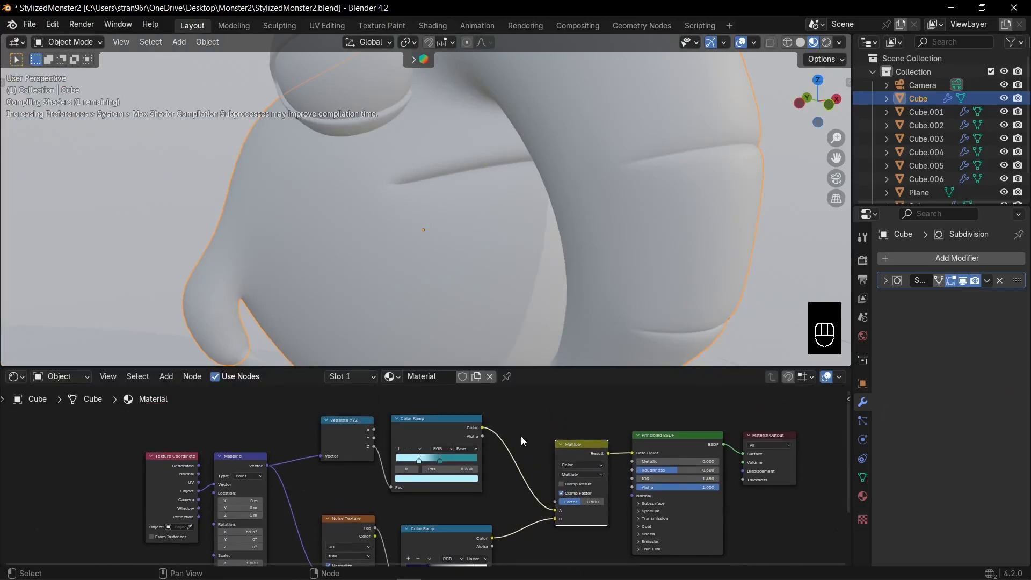
pyautogui.scroll(6, 521, 436)
pyautogui.scroll(-7, 483, 271)
pyautogui.moveTo(481, 270); pyautogui.dragTo(497, 272, button='middle')
pyautogui.scroll(-3, 497, 273)
pyautogui.scroll(4, 459, 201)
pyautogui.moveTo(460, 201); pyautogui.dragTo(450, 202, button='middle')
# Create a new material for the hand claws and give it a dark blue base color
pyautogui.click(369, 258)
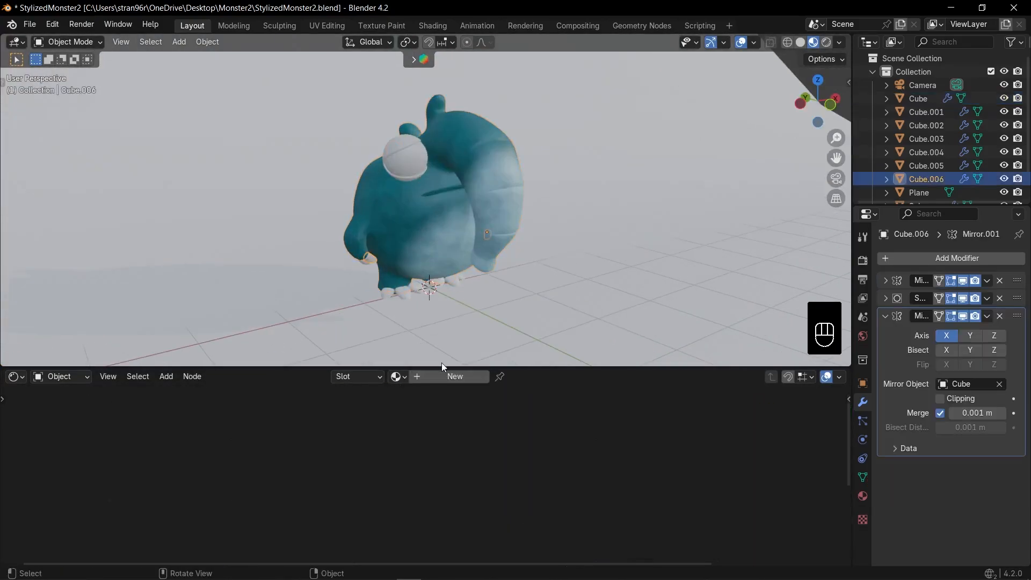
pyautogui.click(452, 375)
pyautogui.press('KP_Decimal')
pyautogui.scroll(3, 423, 413)
pyautogui.click(423, 414)
pyautogui.moveTo(479, 283); pyautogui.dragTo(479, 314)
pyautogui.scroll(5, 444, 301)
pyautogui.scroll(-4, 443, 305)
pyautogui.click(424, 413)
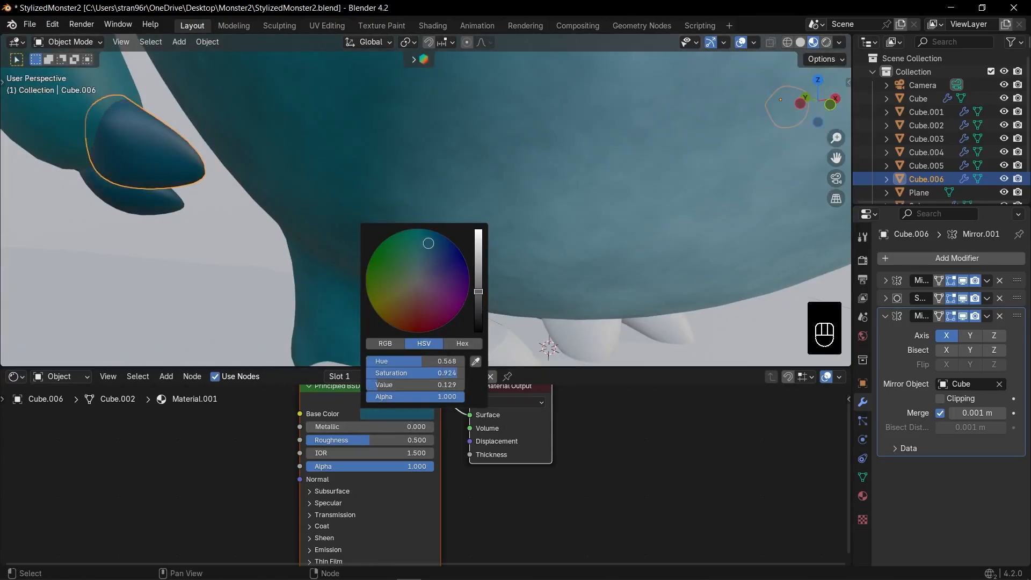
pyautogui.moveTo(479, 297); pyautogui.dragTo(478, 295)
# Apply the dark blue claw material, Material.001, to the toe claws and set its Roughness to 0.358
pyautogui.scroll(-6, 578, 264)
pyautogui.click(505, 267)
pyautogui.click(395, 377)
pyautogui.click(423, 409)
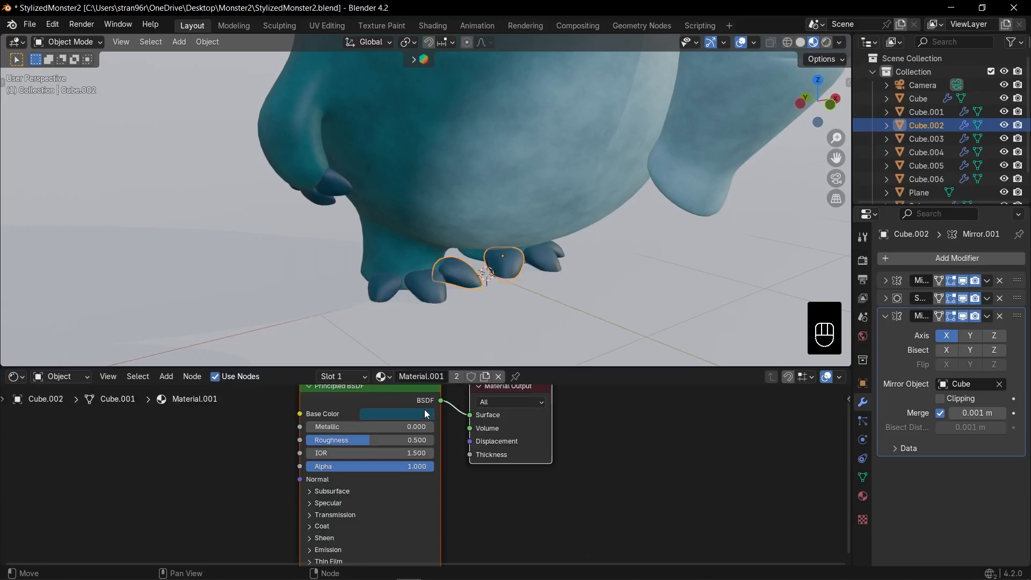
# Rotate the inner toe claws slightly about their local X axis
pyautogui.moveTo(521, 266); pyautogui.dragTo(424, 264, button='middle')
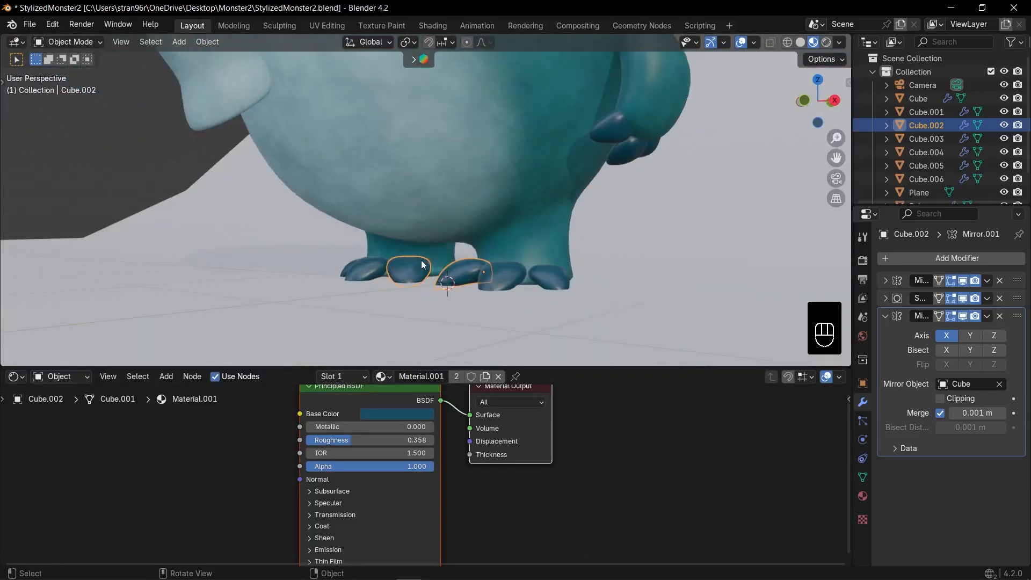
pyautogui.scroll(3, 429, 269)
pyautogui.press('r')
pyautogui.press('x')
pyautogui.press('x')
pyautogui.click(504, 325)
# Rotate the middle and the outer toe claws about their local X axes and save the file
pyautogui.click(558, 334)
pyautogui.press('r')
pyautogui.press('x')
pyautogui.press('x')
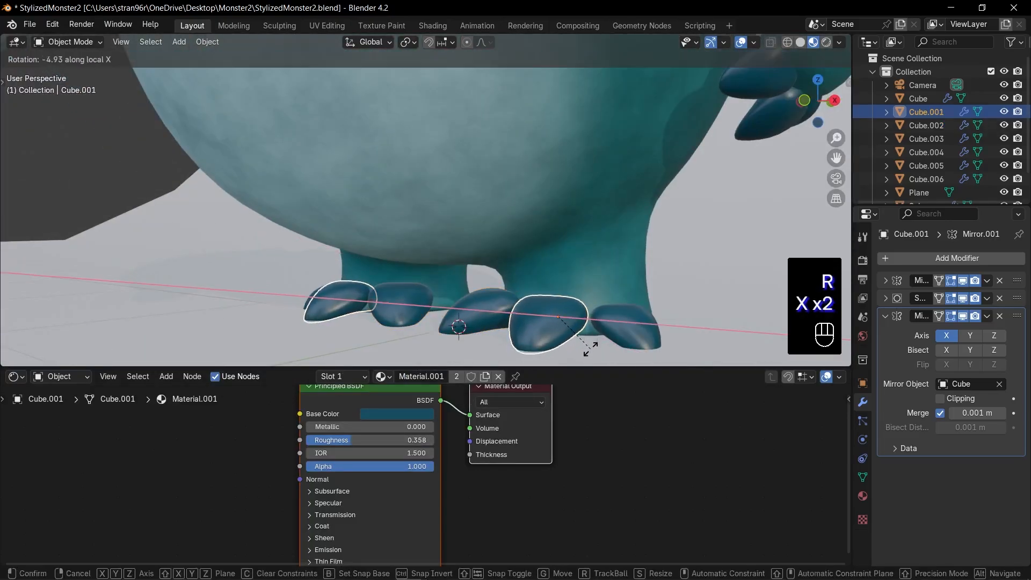
pyautogui.click(591, 348)
pyautogui.click(615, 341)
pyautogui.press('r')
pyautogui.press('x')
pyautogui.press('x')
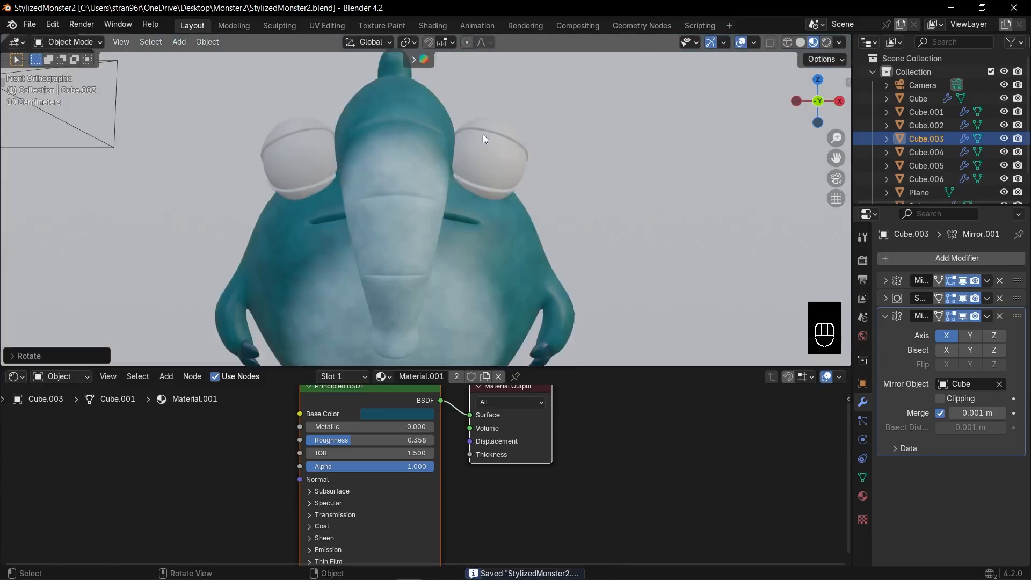
# Give the eyelids an independent copy of the body material and disconnect the Separate XYZ input from its gradient ramp's Fac
pyautogui.click(484, 137)
pyautogui.click(427, 397)
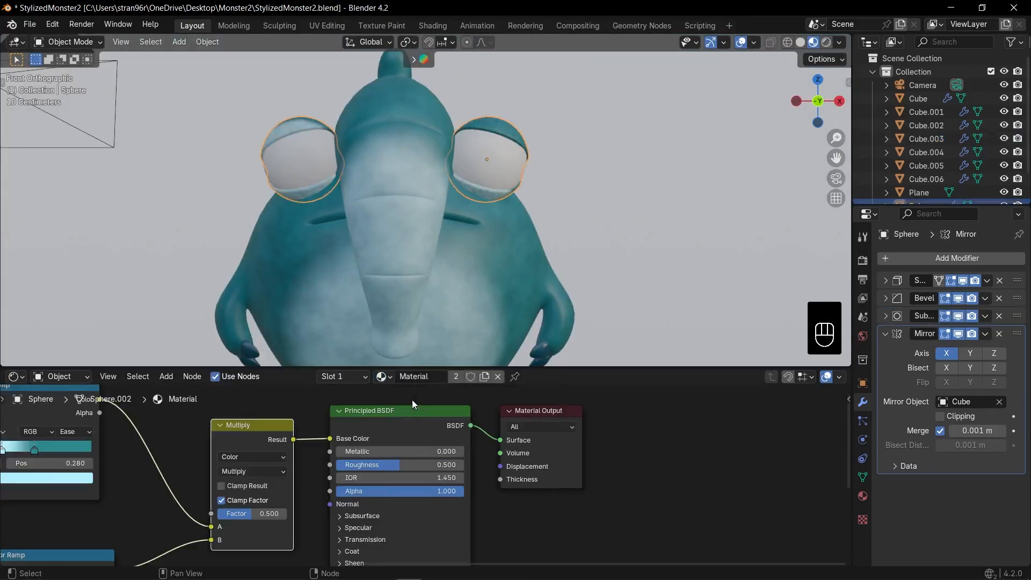
pyautogui.click(485, 380)
pyautogui.moveTo(369, 525); pyautogui.dragTo(504, 443)
pyautogui.rightClick(504, 443)
pyautogui.click(281, 497)
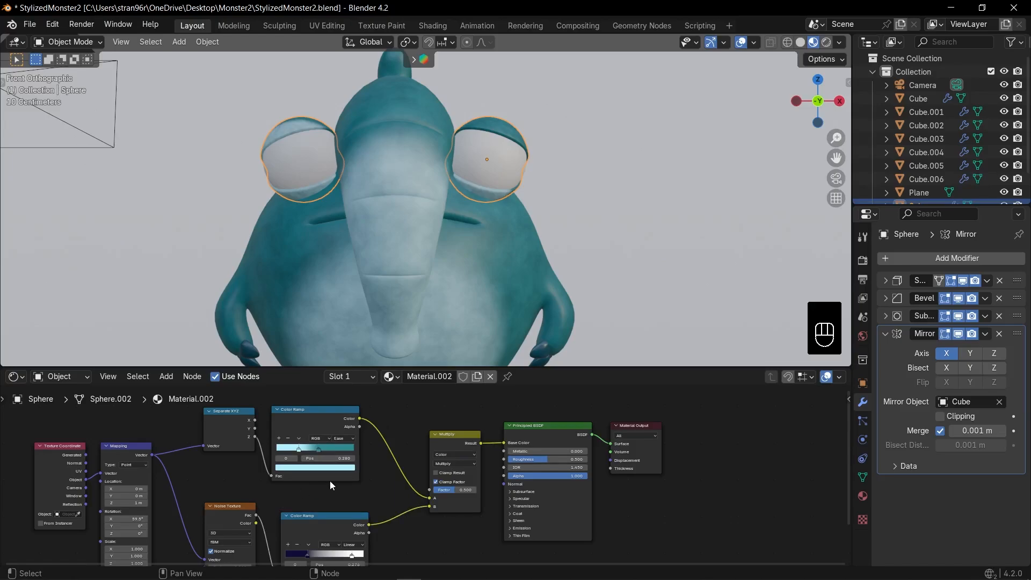
pyautogui.moveTo(271, 476); pyautogui.dragTo(257, 472)
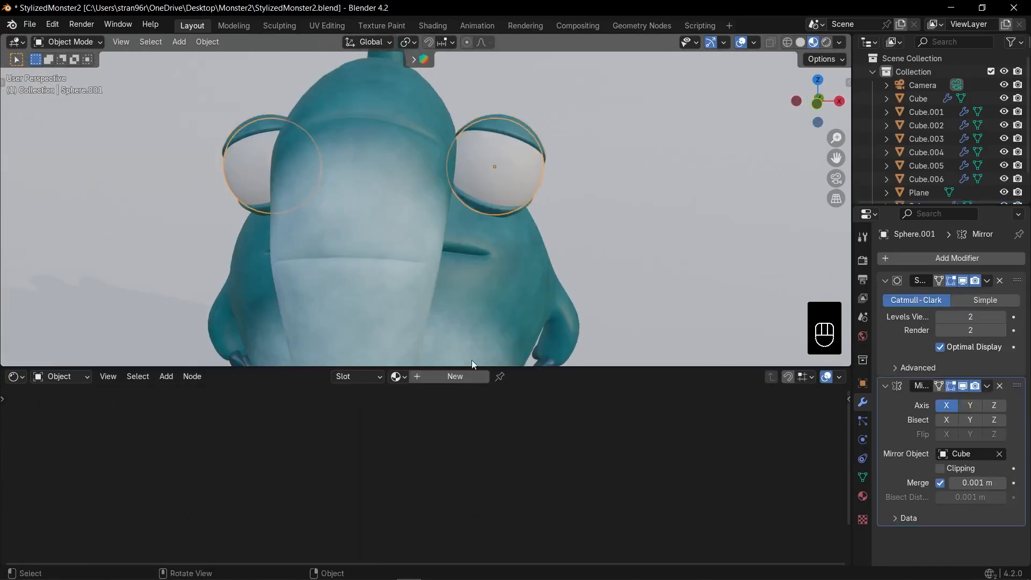
# Give the eyeballs a new white, low-roughness material and slide the front edge loop inward to outline a small pupil
pyautogui.click(464, 376)
pyautogui.scroll(5, 524, 322)
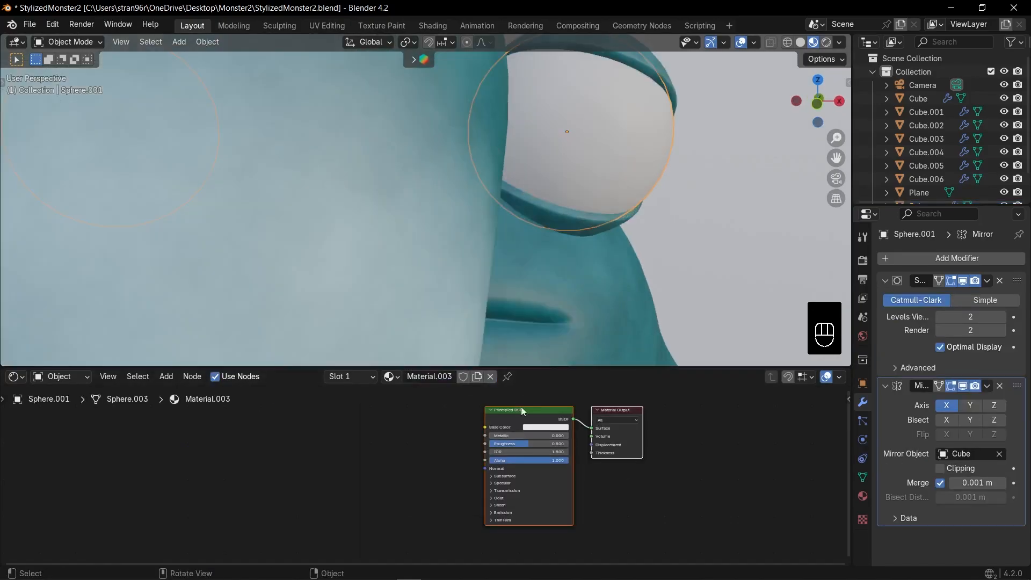
pyautogui.press('Tab')
pyautogui.keyDown('shift'); pyautogui.moveTo(586, 147); pyautogui.dragTo(506, 200, button='middle'); pyautogui.keyUp('shift')
pyautogui.press('2')
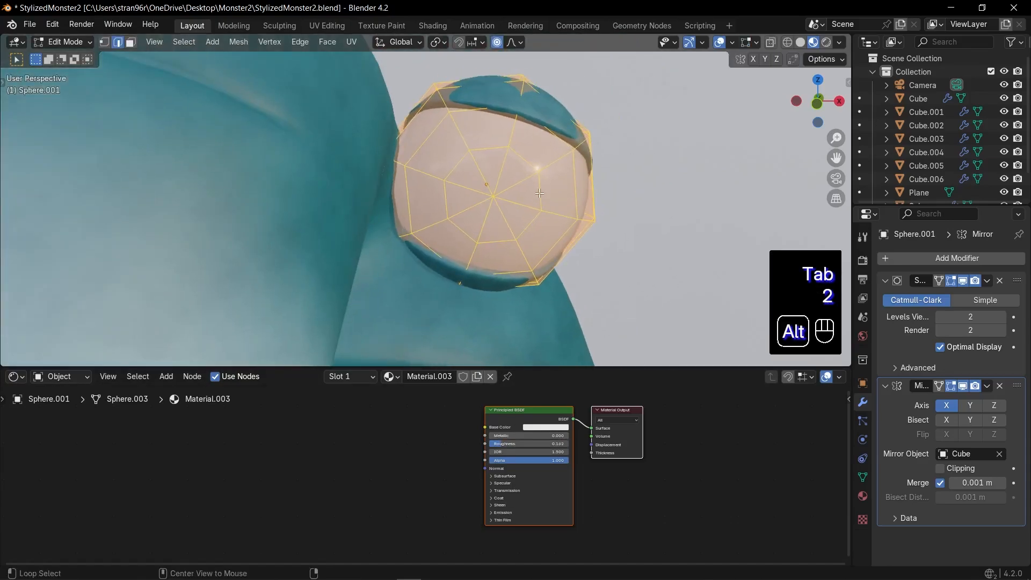
pyautogui.keyDown('alt'); pyautogui.click(540, 194); pyautogui.keyUp('alt')
pyautogui.press('g')
pyautogui.press('g')
pyautogui.click(468, 194)
# Assign the pupil faces a second material slot holding a copy of Material.003, and set its base color to near-black blue
pyautogui.press('3')
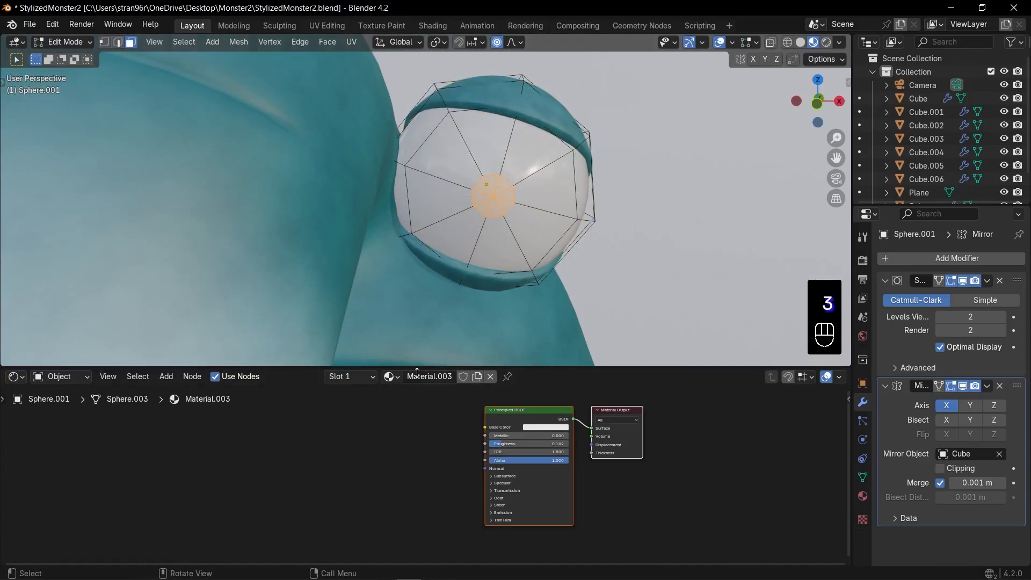
pyautogui.click(392, 377)
pyautogui.click(360, 376)
pyautogui.click(424, 275)
pyautogui.click(399, 377)
pyautogui.click(430, 433)
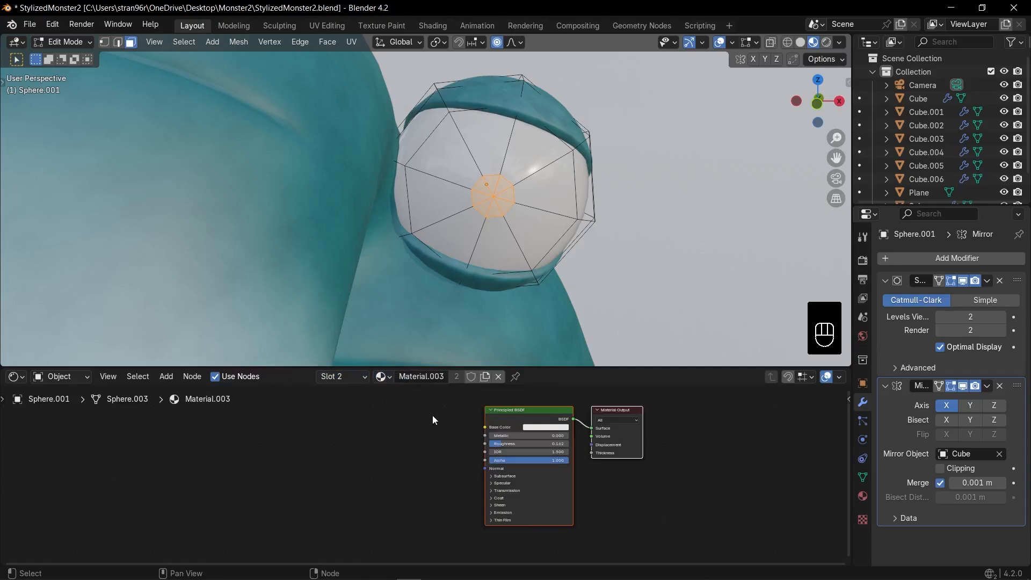
pyautogui.click(485, 376)
pyautogui.click(541, 427)
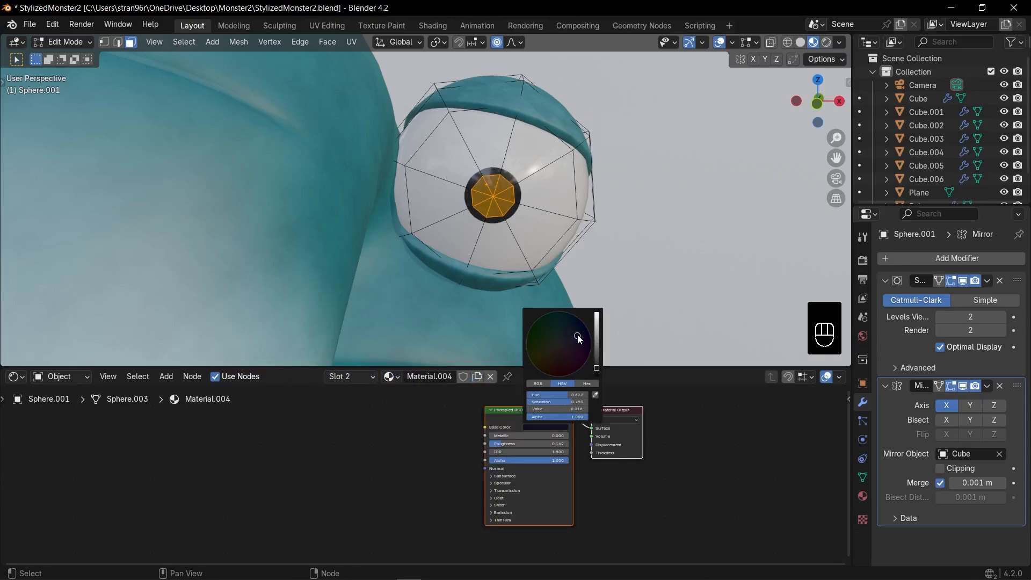
pyautogui.press('Escape')
# Slide the pupil's edge loop to adjust its size, check it in object mode and through the camera, and save the file
pyautogui.press('2')
pyautogui.press('g')
pyautogui.press('g')
pyautogui.click(594, 207)
pyautogui.press('Tab')
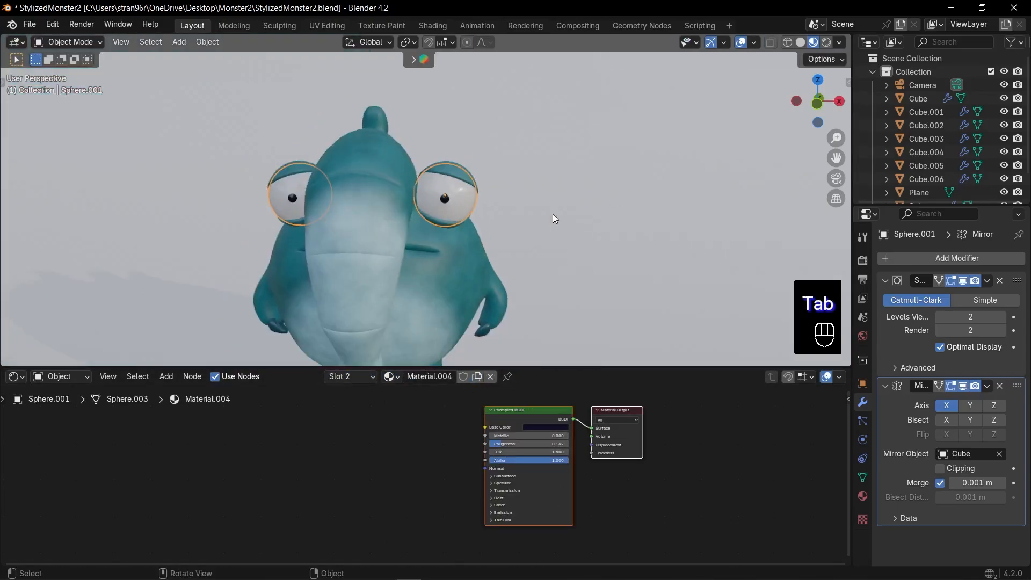
pyautogui.press('Tab')
pyautogui.press('Tab')
pyautogui.press('KP_0')
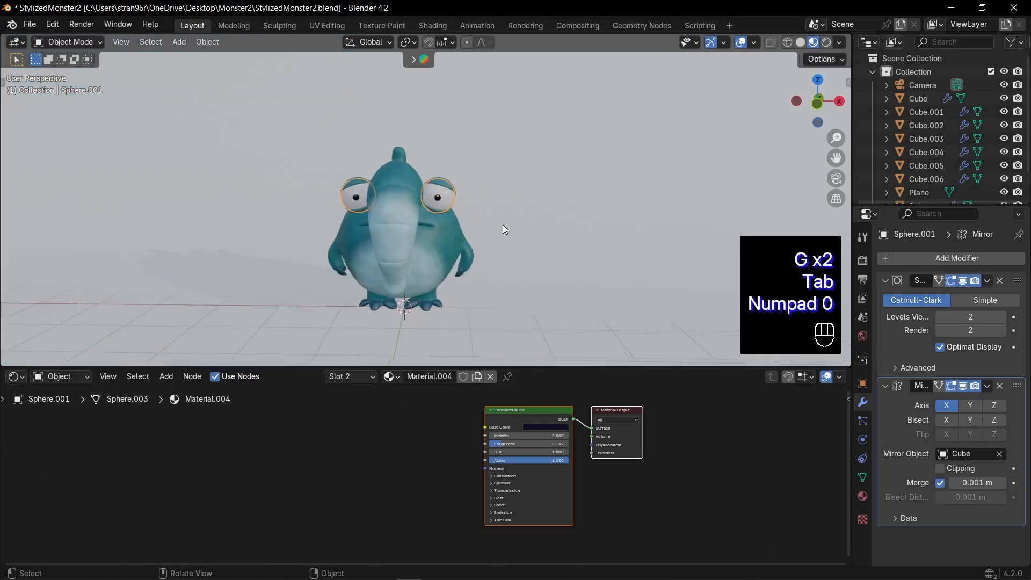
pyautogui.click(537, 197)
pyautogui.hotkey('ctrl', 's')
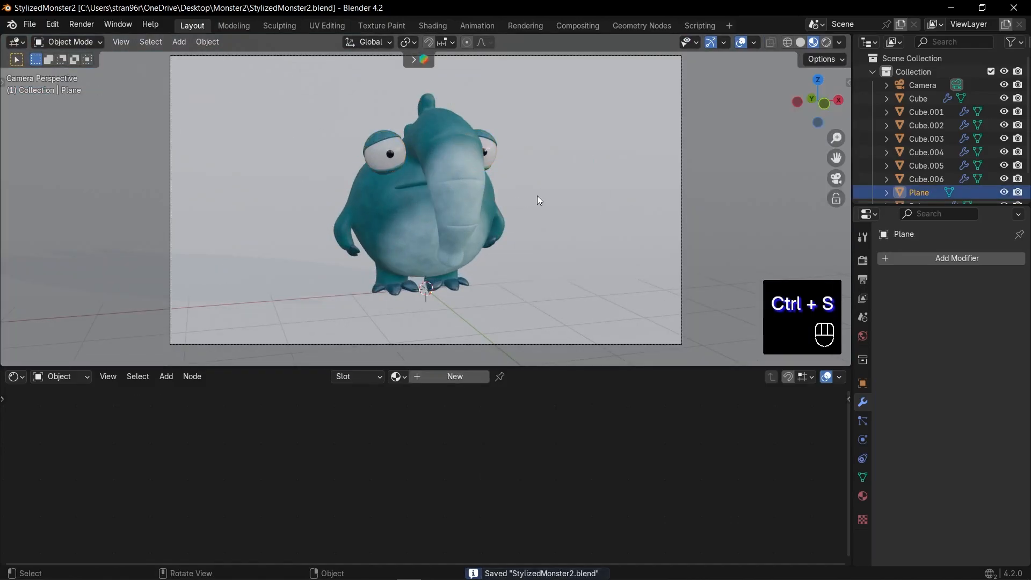
# Duplicate the noise Color Ramp in the body material and place the copy directly below the original
pyautogui.click(475, 169)
pyautogui.moveTo(456, 447); pyautogui.dragTo(415, 431)
pyautogui.scroll(5, 450, 449)
pyautogui.moveTo(450, 449); pyautogui.dragTo(458, 384, button='middle')
pyautogui.scroll(-1, 367, 492)
pyautogui.moveTo(291, 485); pyautogui.dragTo(365, 444, button='middle')
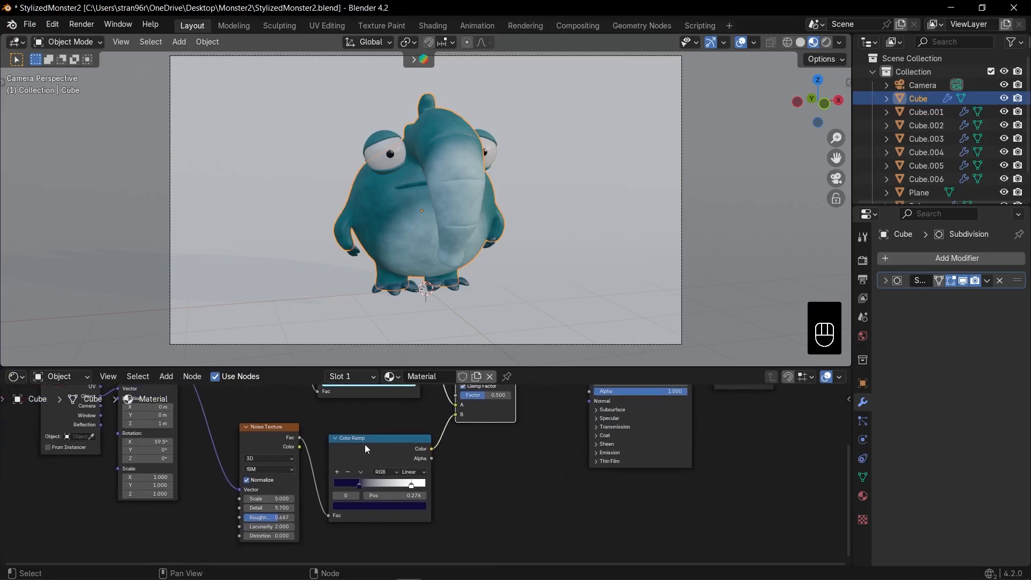
pyautogui.moveTo(365, 445); pyautogui.dragTo(356, 431)
pyautogui.moveTo(437, 488); pyautogui.dragTo(445, 444, button='middle')
pyautogui.hotkey('shift', 'd')
pyautogui.click(445, 541)
# Change the duplicated ramp's navy stop to dark grey and feed the ramp from the Noise Texture's Fac
pyautogui.click(363, 546)
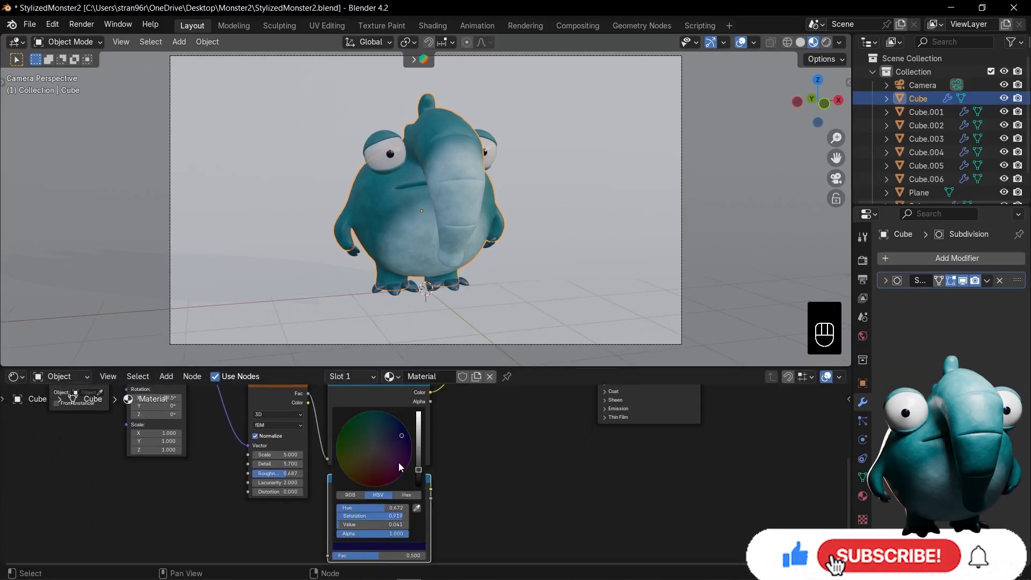
pyautogui.press('BackSpace')
pyautogui.moveTo(308, 393); pyautogui.dragTo(328, 492)
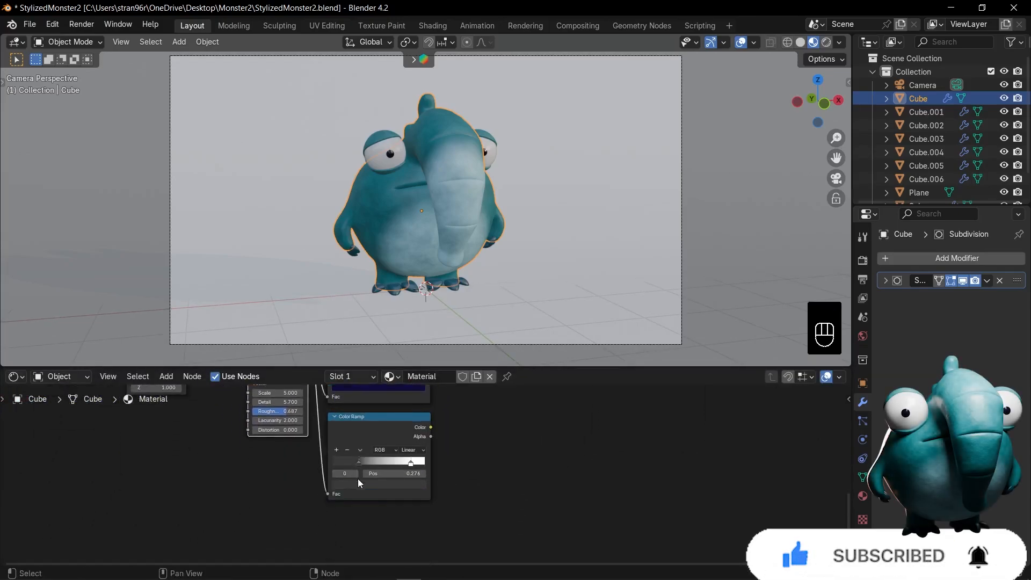
pyautogui.click(363, 483)
# Connect the dark grey and white ramp's Color output to the Principled BSDF's Roughness and check the body's surface up close
pyautogui.moveTo(468, 426); pyautogui.dragTo(371, 510, button='middle')
pyautogui.scroll(-2, 372, 510)
pyautogui.moveTo(605, 397); pyautogui.dragTo(493, 411)
pyautogui.scroll(3, 393, 490)
pyautogui.moveTo(495, 467); pyautogui.dragTo(493, 463)
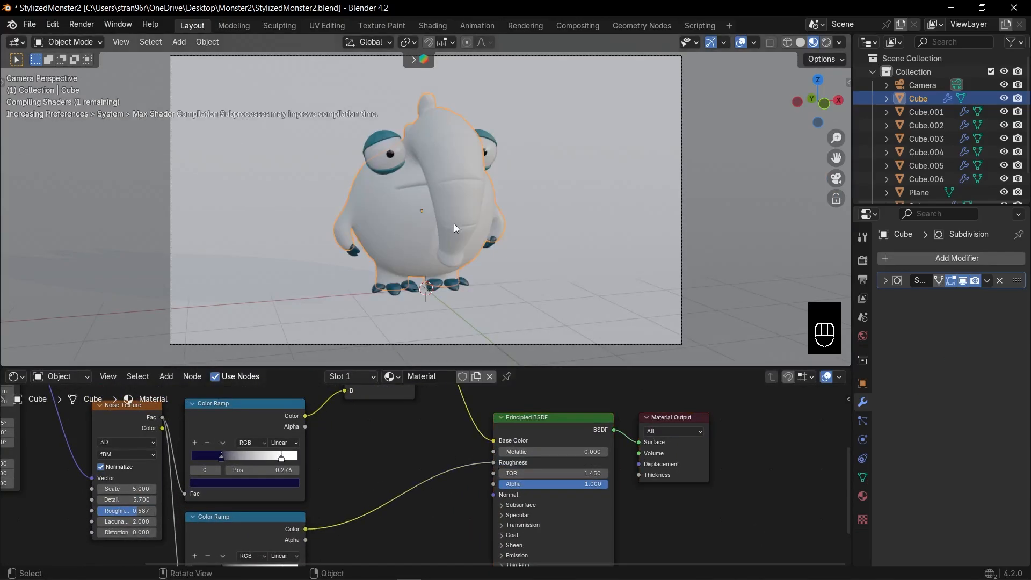
pyautogui.scroll(5, 430, 223)
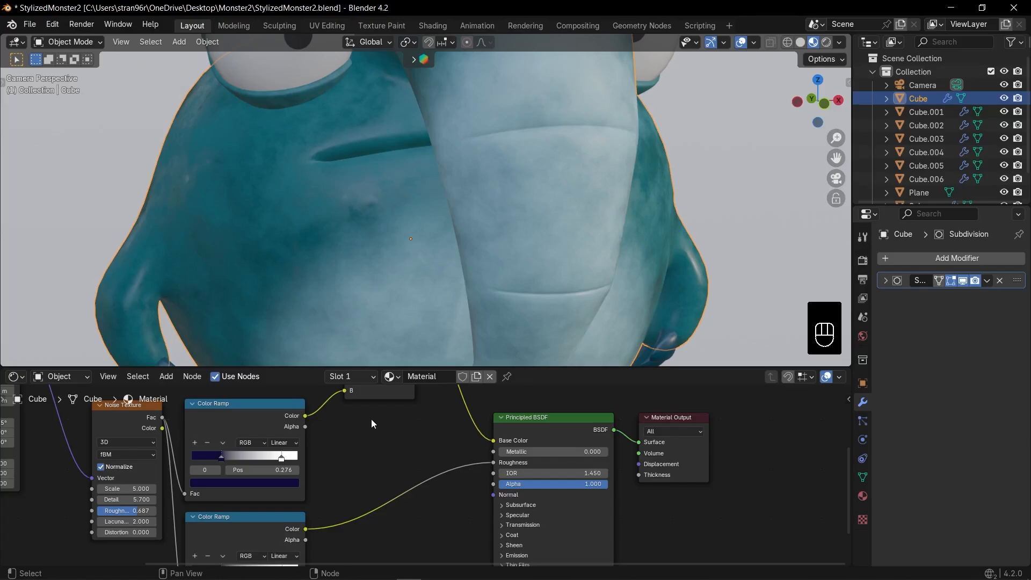
# Try flipping the roughness Color Ramp and shifting its stops, and undo the change
pyautogui.scroll(2, 370, 473)
pyautogui.moveTo(368, 480); pyautogui.dragTo(485, 383, button='middle')
pyautogui.click(314, 472)
pyautogui.click(328, 489)
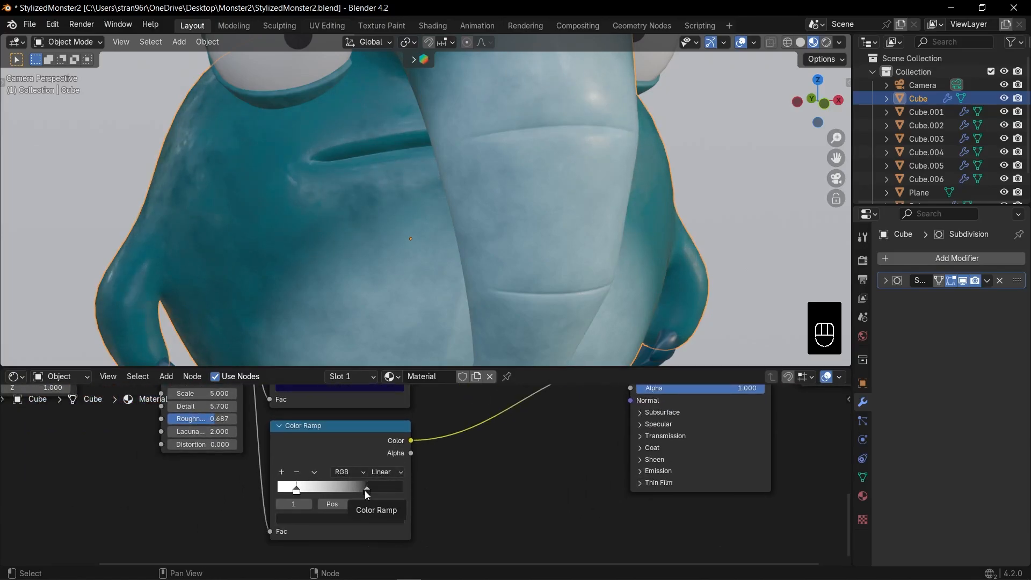
pyautogui.hotkey('ctrl', 'z')
# Add a Bump node with the roughness ramp's Color feeding its Height, and connect its Normal output to the shader's Normal
pyautogui.press('KP_0')
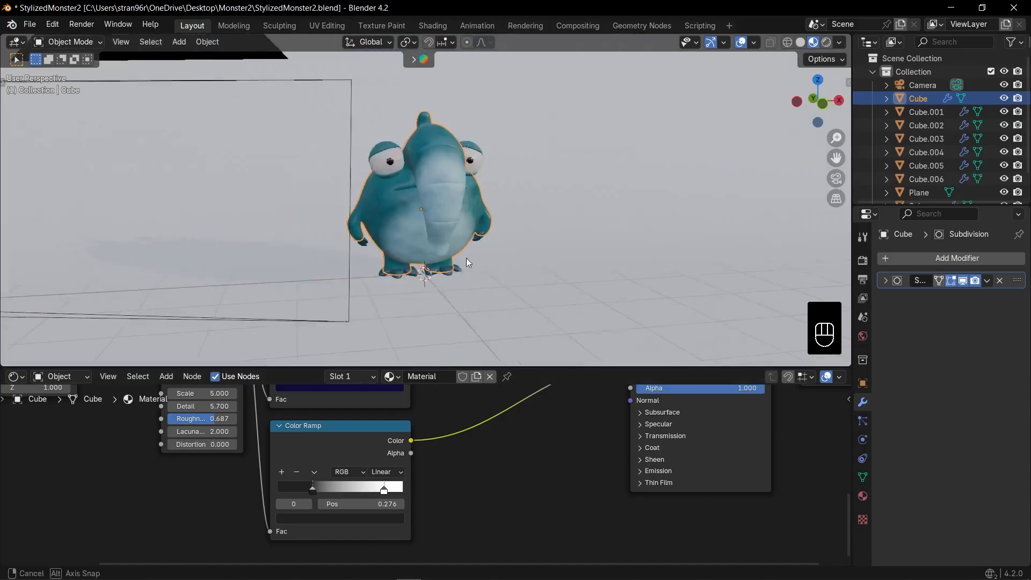
pyautogui.moveTo(411, 440); pyautogui.dragTo(511, 455)
pyautogui.write('bu')
pyautogui.click(545, 467)
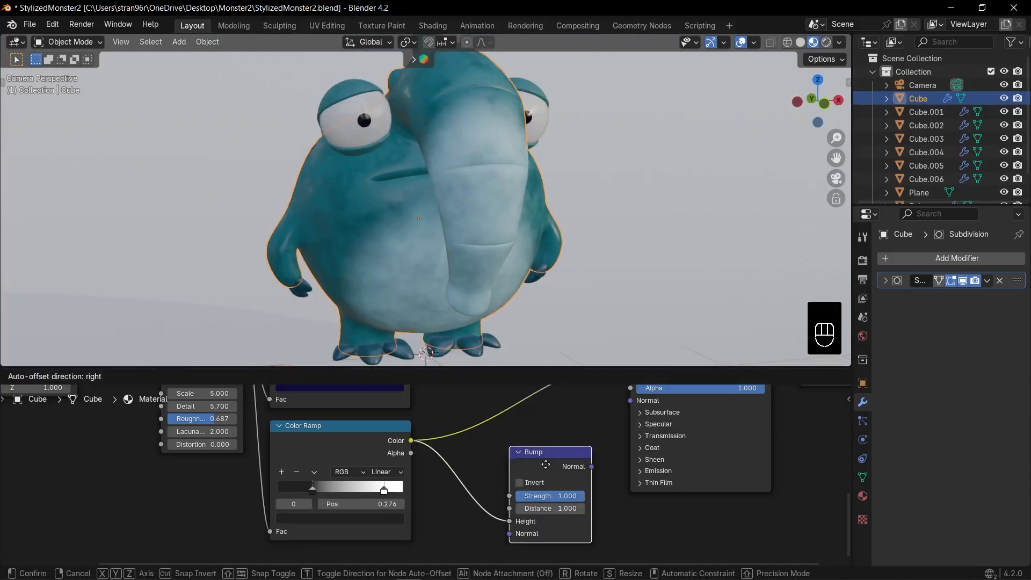
pyautogui.click(538, 459)
pyautogui.scroll(-5, 596, 450)
pyautogui.moveTo(596, 450); pyautogui.dragTo(489, 488, button='middle')
pyautogui.moveTo(472, 495); pyautogui.dragTo(504, 457)
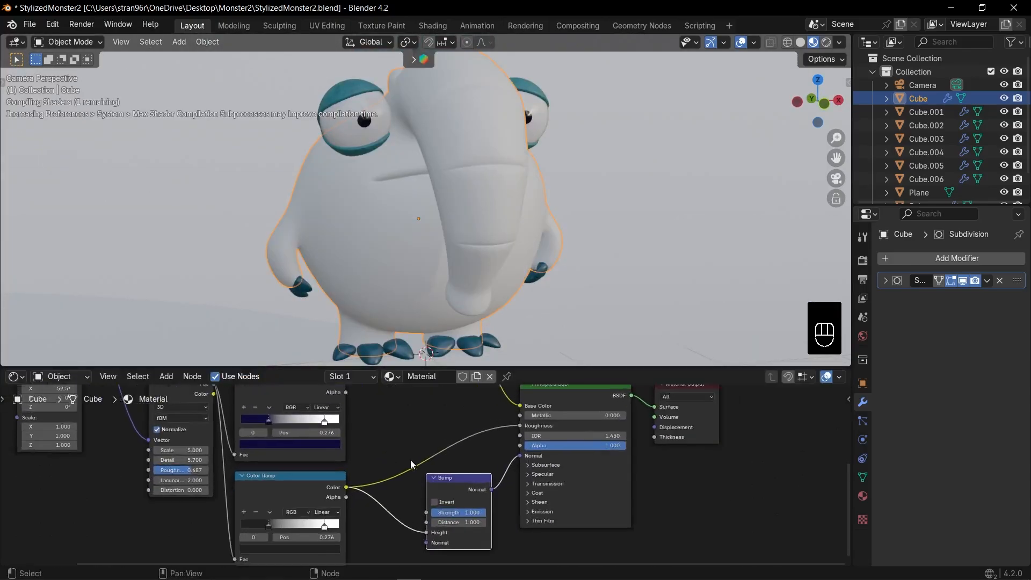
# Set the Bump node's Strength to 0.087 and save the file
pyautogui.scroll(3, 411, 460)
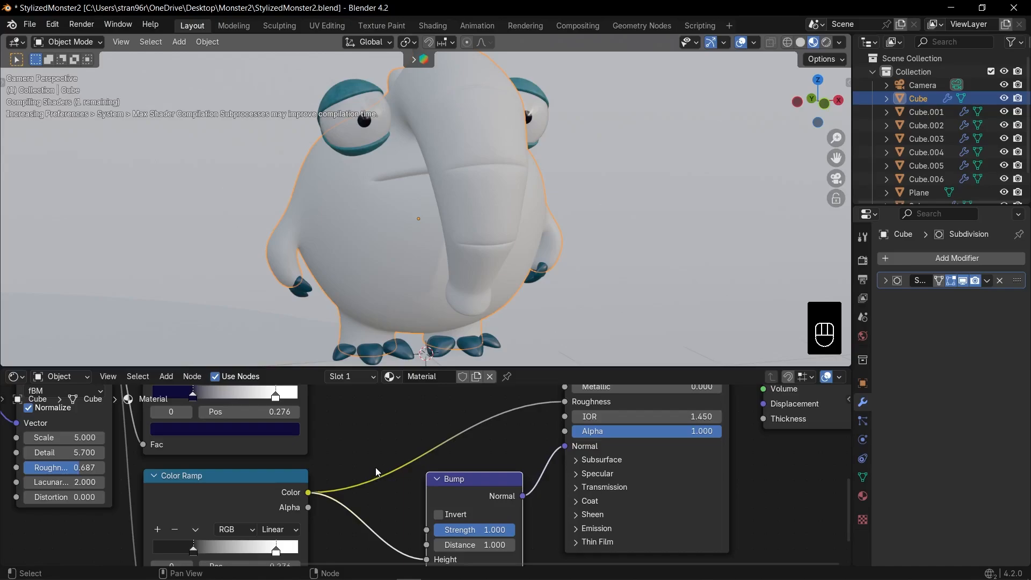
pyautogui.moveTo(403, 509); pyautogui.dragTo(406, 446, button='middle')
pyautogui.scroll(4, 406, 446)
pyautogui.moveTo(497, 474); pyautogui.dragTo(396, 474)
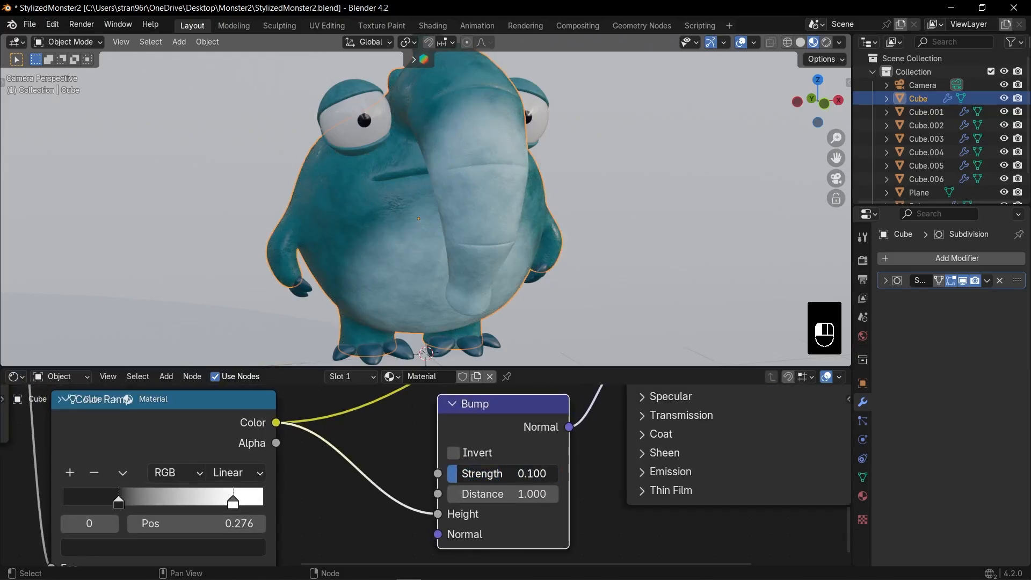
pyautogui.scroll(-5, 475, 200)
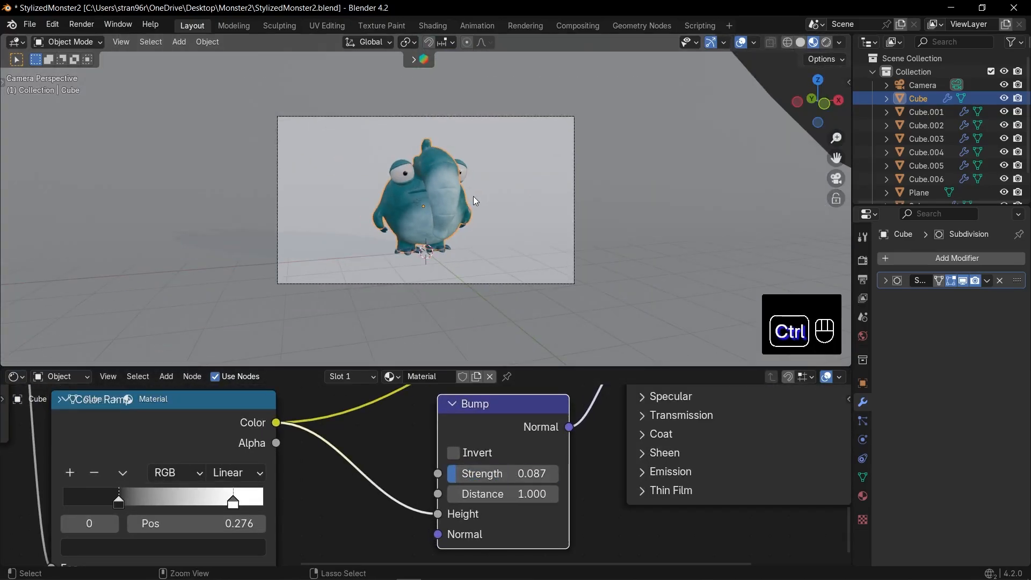
pyautogui.hotkey('ctrl', 's')
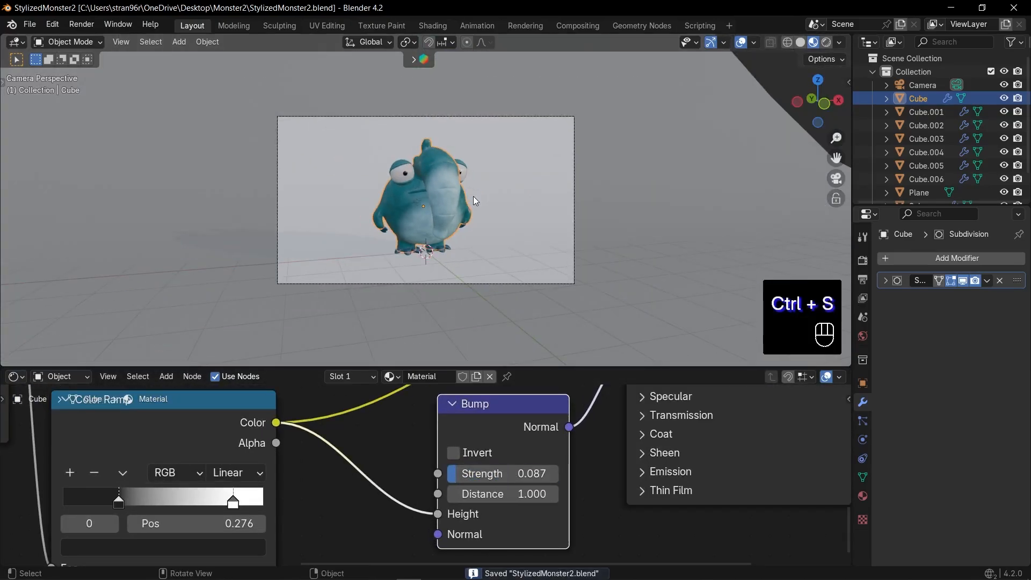
# Rotate the monster's eyelids around their local X axis to change how far the eyes are covered
pyautogui.press('KP_1')
pyautogui.scroll(3, 444, 179)
pyautogui.click(443, 179)
pyautogui.press('KP_3')
pyautogui.scroll(3, 362, 223)
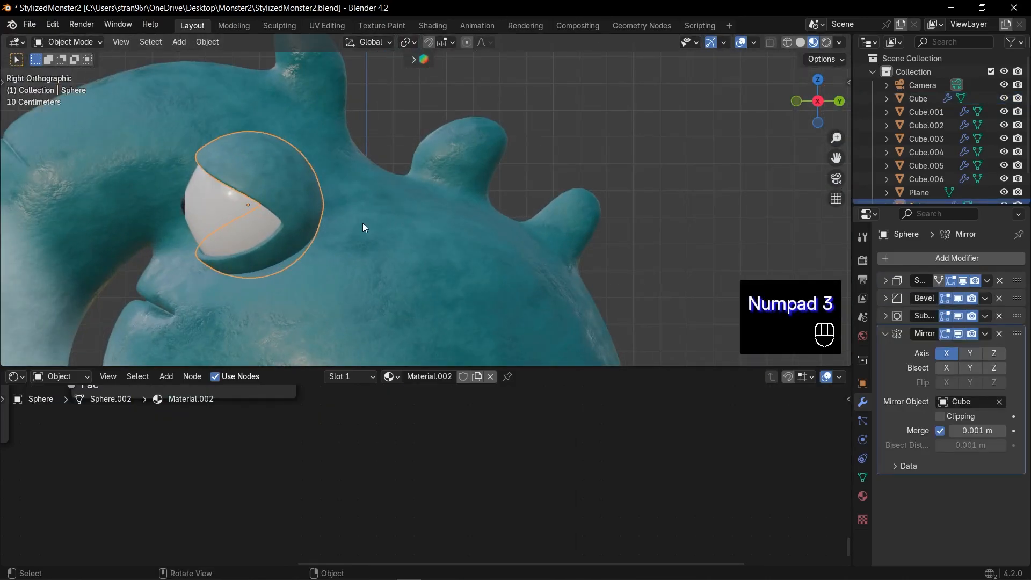
pyautogui.press('r')
pyautogui.press('x')
pyautogui.press('x')
pyautogui.click(360, 238)
# Slide the lower eyelid's rim vertices along their edges in Edit Mode to reshape the lid around the eye
pyautogui.press('KP_1')
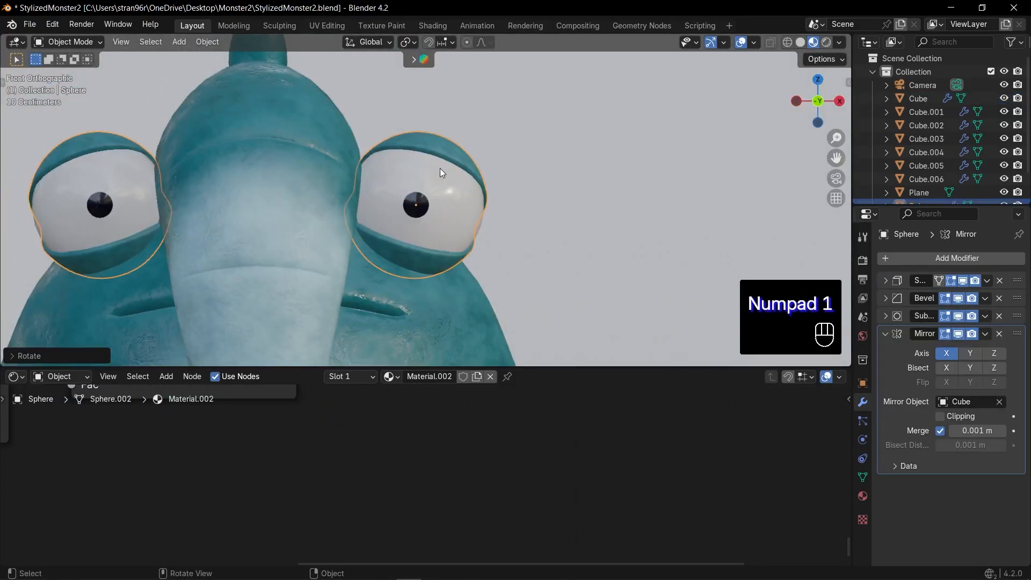
pyautogui.press('Tab')
pyautogui.press('1')
pyautogui.hotkey('alt', 'z')
pyautogui.moveTo(440, 169); pyautogui.dragTo(409, 237, button='middle')
pyautogui.press('g')
pyautogui.press('g')
pyautogui.click(406, 246)
pyautogui.keyDown('shift'); pyautogui.moveTo(409, 237); pyautogui.dragTo(434, 59, button='middle'); pyautogui.keyUp('shift')
pyautogui.click(388, 200)
pyautogui.press('g')
pyautogui.press('g')
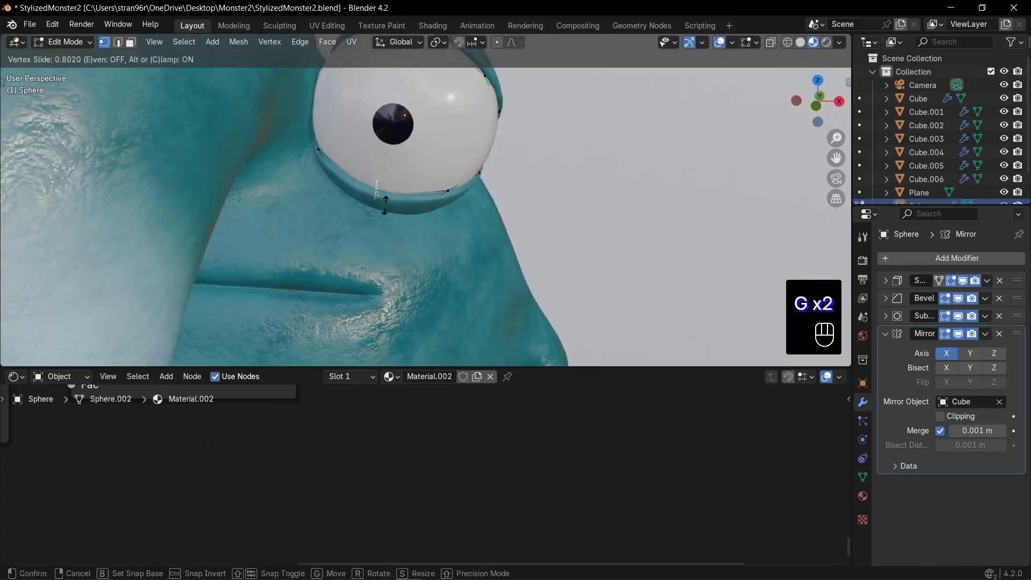
pyautogui.click(400, 190)
pyautogui.press('Tab')
# Check the whole monster through the camera and save the file
pyautogui.scroll(-6, 438, 169)
pyautogui.press('KP_0')
pyautogui.scroll(3, 580, 159)
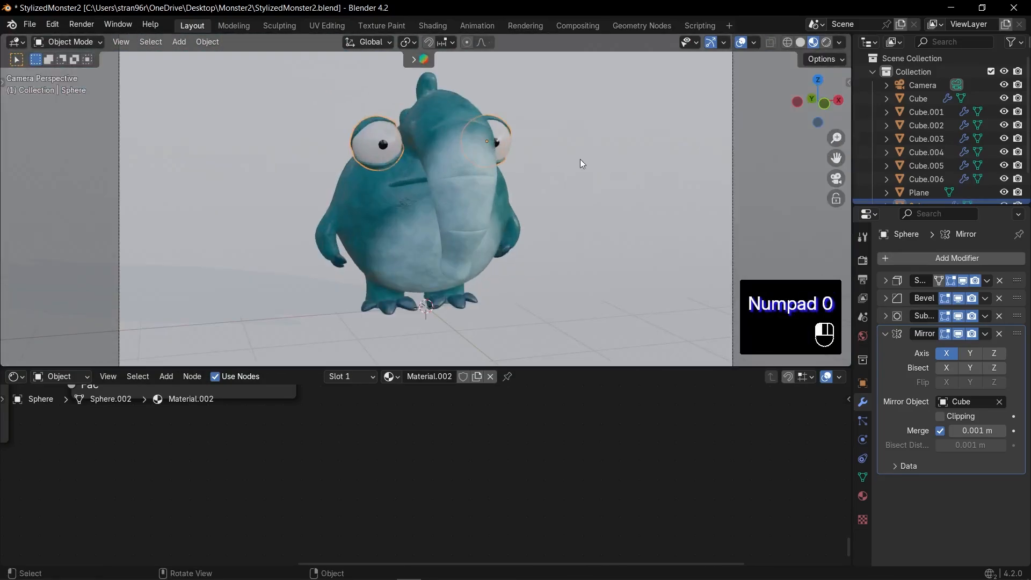
pyautogui.click(580, 159)
pyautogui.hotkey('ctrl', 's')
pyautogui.click(402, 207)
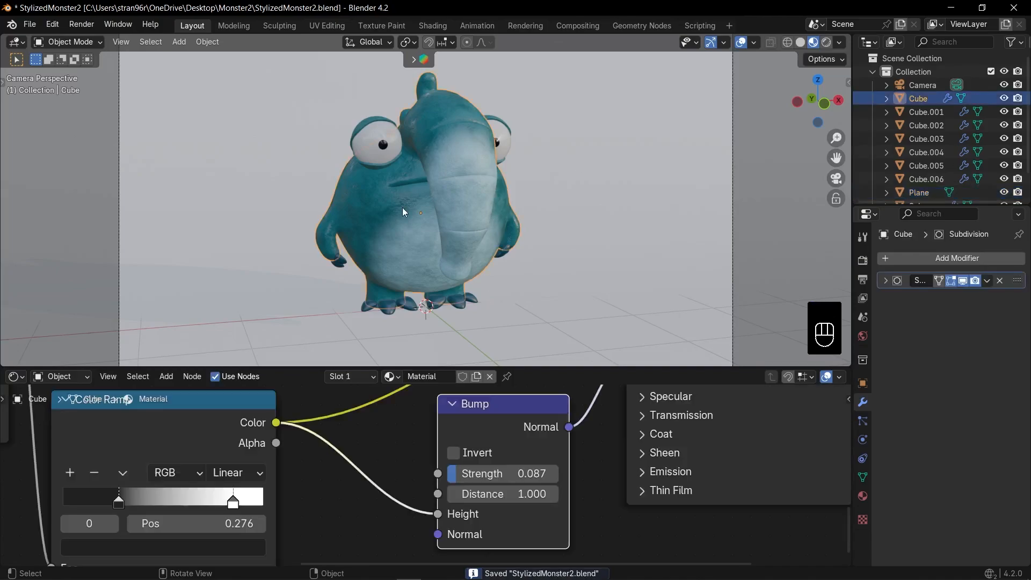
pyautogui.scroll(3, 410, 443)
pyautogui.click(621, 234)
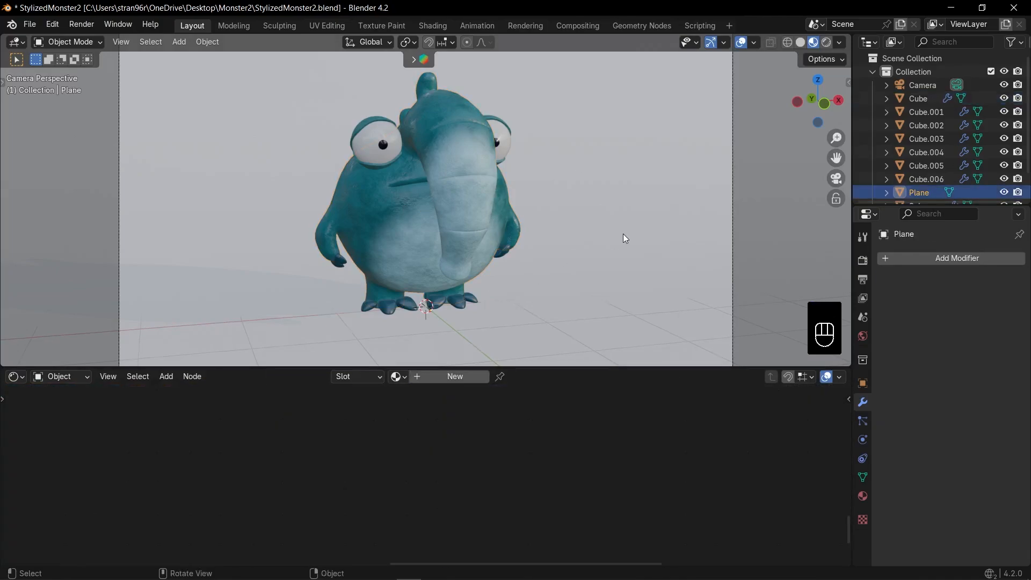
pyautogui.hotkey('ctrl', 's')
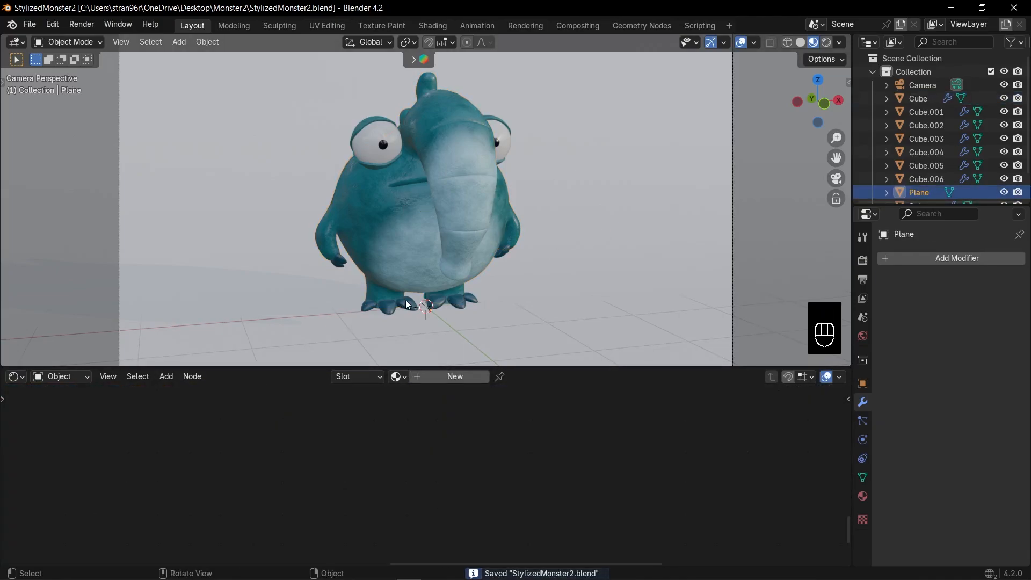
# Save the file, add an area light and raise it about 3.06 m along Z above the monster
pyautogui.scroll(-2, 593, 172)
pyautogui.press('KP_1')
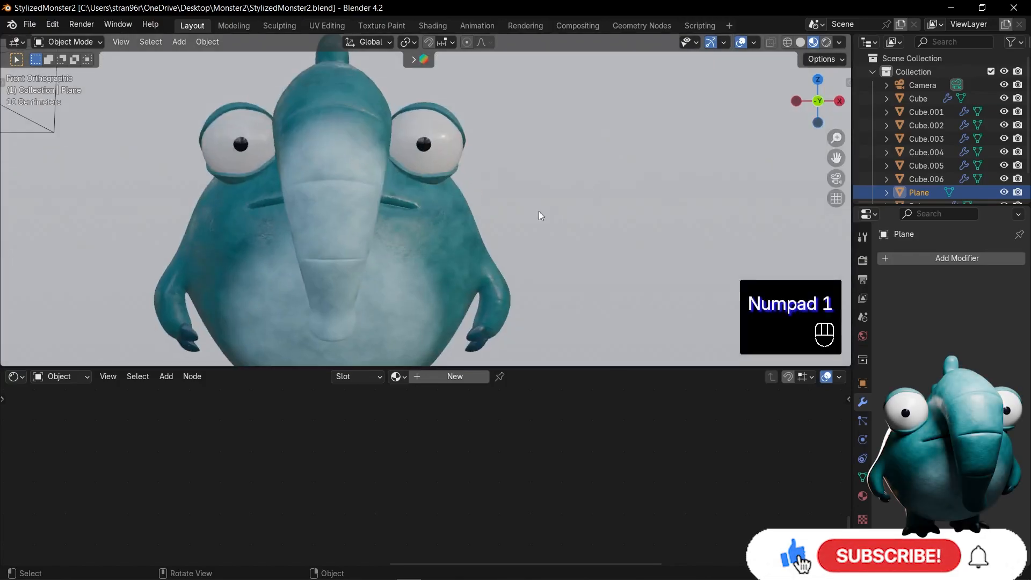
pyautogui.hotkey('ctrl', 's')
pyautogui.scroll(-6, 499, 231)
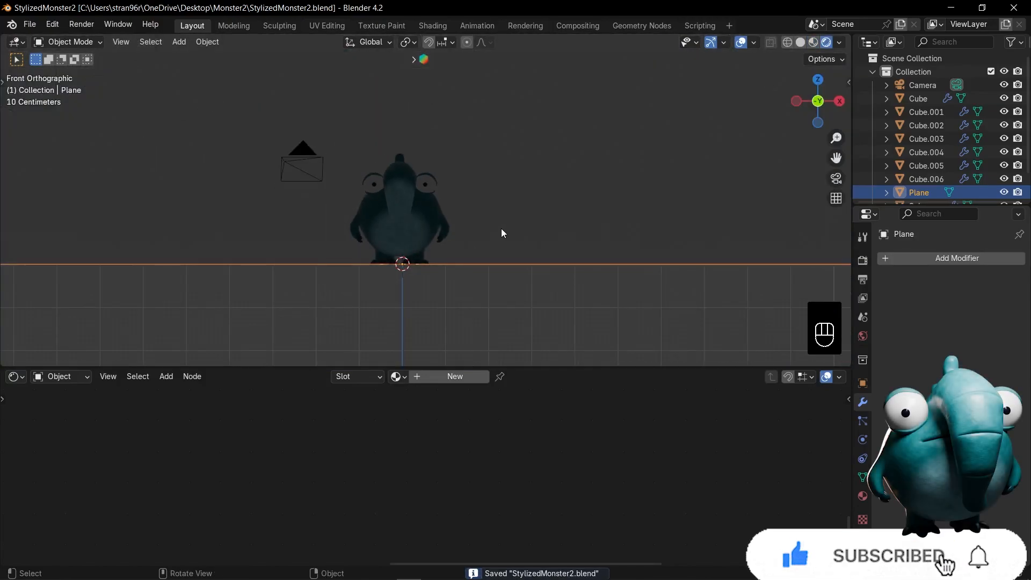
pyautogui.hotkey('shift', 'a')
pyautogui.click(564, 268)
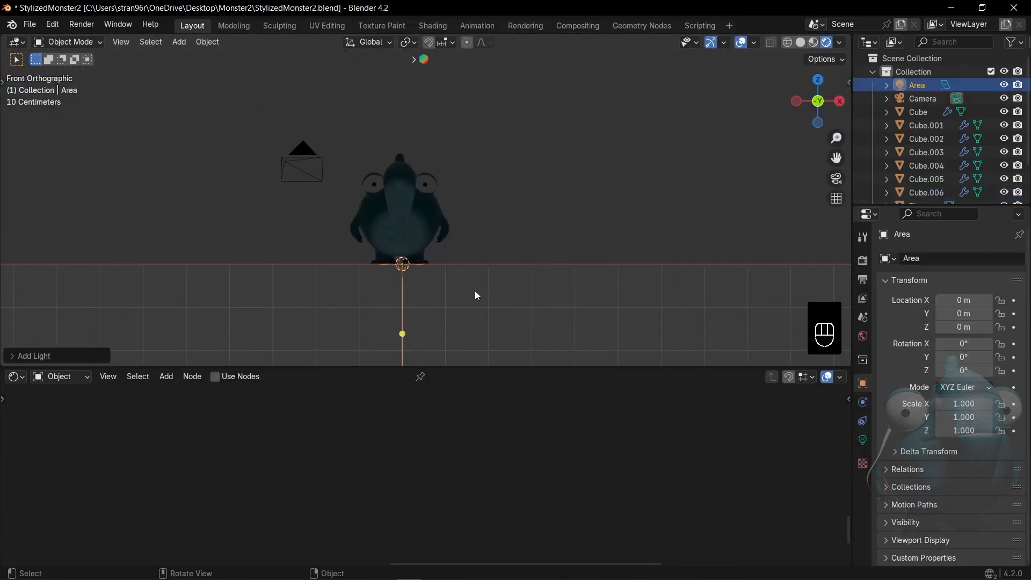
pyautogui.press('g')
pyautogui.press('z')
pyautogui.click(470, 160)
# Position the area light above and in front of the monster at about Y -2.15 m and Z 3.81 m
pyautogui.press('KP_7')
pyautogui.press('g')
pyautogui.press('y')
pyautogui.click(475, 265)
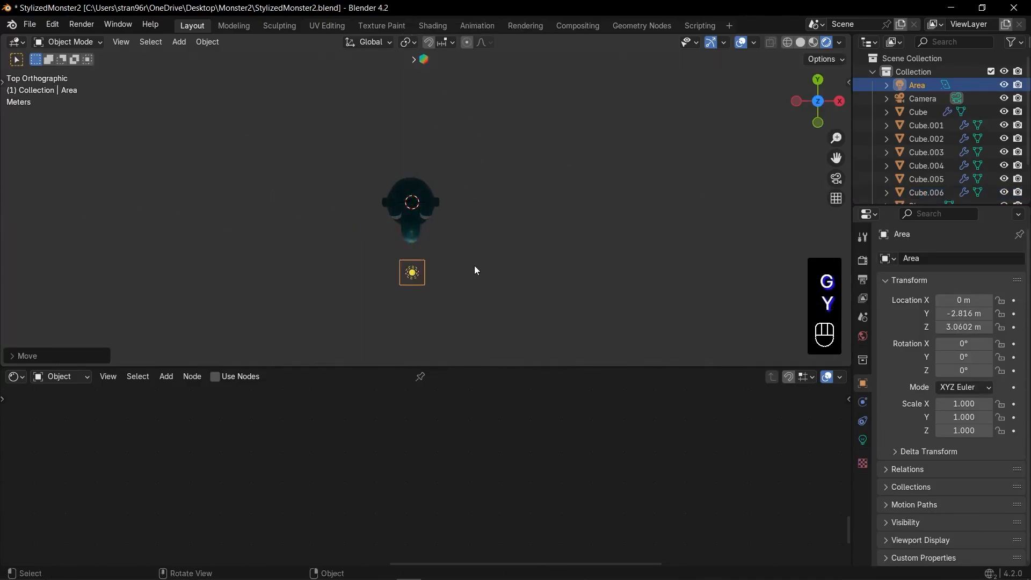
pyautogui.press('KP_3')
pyautogui.press('g')
pyautogui.click(467, 281)
# Tilt the area light about 30° around X toward the monster, scale it to about 1.49 and set its Power to 250 W
pyautogui.press('r')
pyautogui.click(531, 253)
pyautogui.press('s')
pyautogui.click(621, 275)
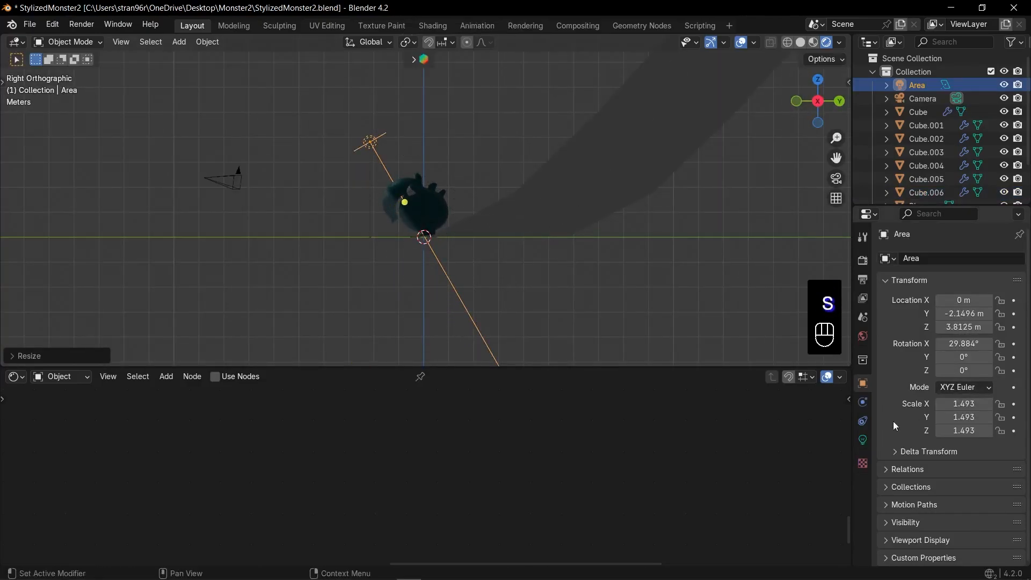
pyautogui.click(862, 440)
pyautogui.click(963, 349)
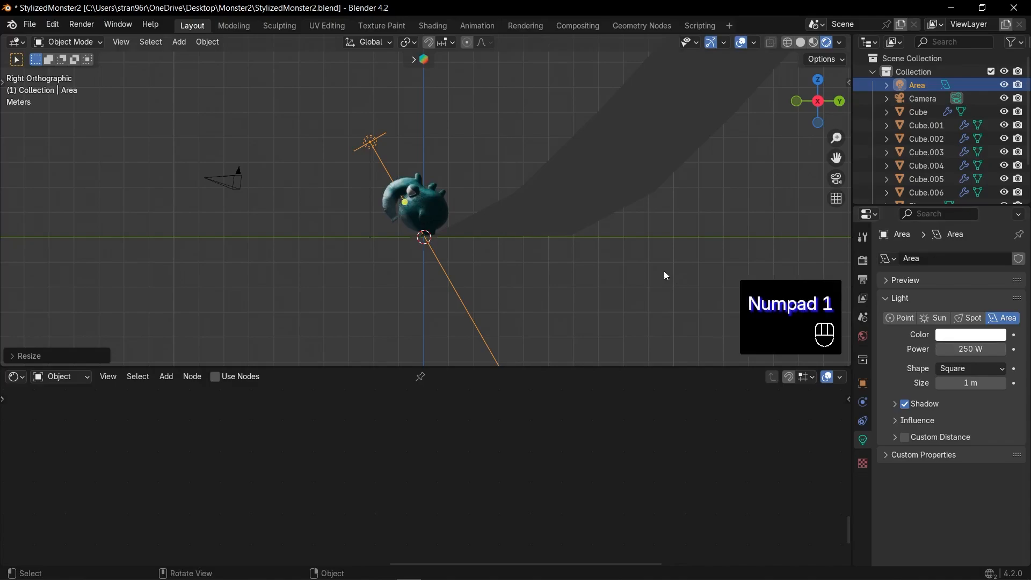
# Duplicate the area light to the positive X side of the monster, then clear the copy's rotation and enlarge it
pyautogui.press('KP_1')
pyautogui.press('KP_7')
pyautogui.hotkey('shift', 'd')
pyautogui.click(538, 241)
pyautogui.hotkey('alt', 'r')
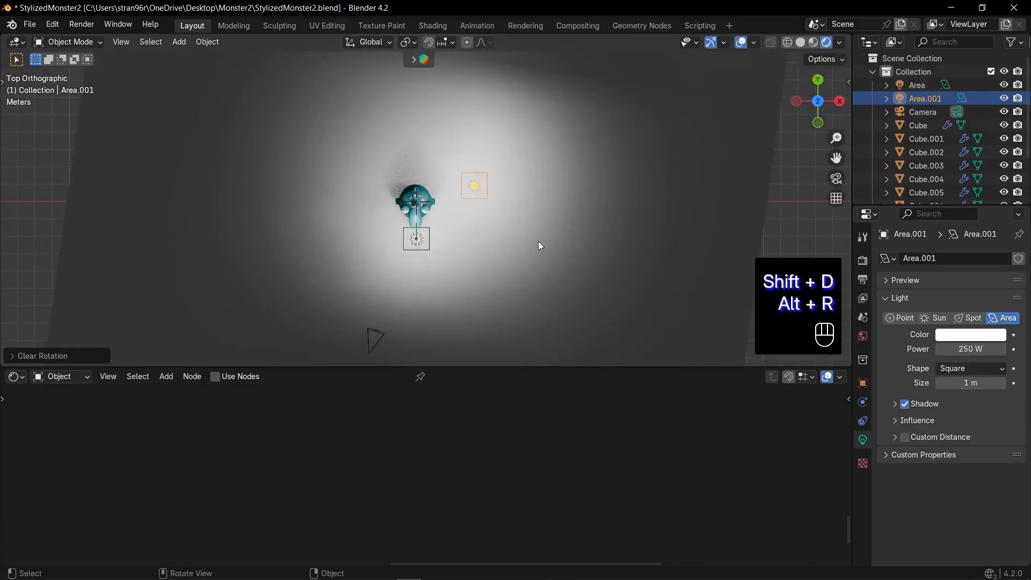
pyautogui.press('s')
pyautogui.click(626, 244)
# Raise the side light above the monster and move it further back and outward, angled down toward the body
pyautogui.press('KP_1')
pyautogui.press('g')
pyautogui.click(544, 260)
pyautogui.press('r')
pyautogui.click(460, 265)
pyautogui.press('KP_7')
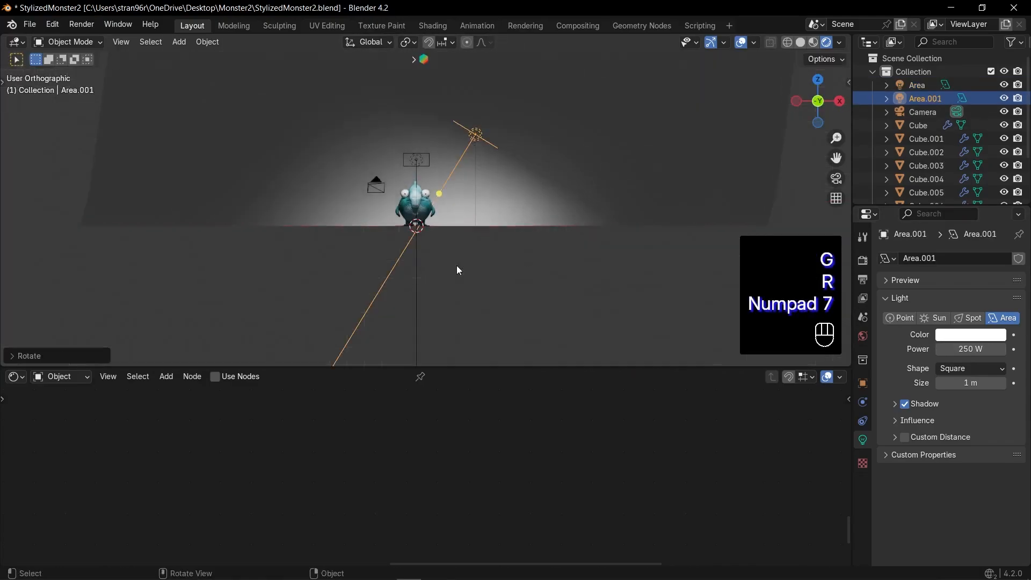
pyautogui.press('g')
pyautogui.click(521, 221)
pyautogui.press('KP_1')
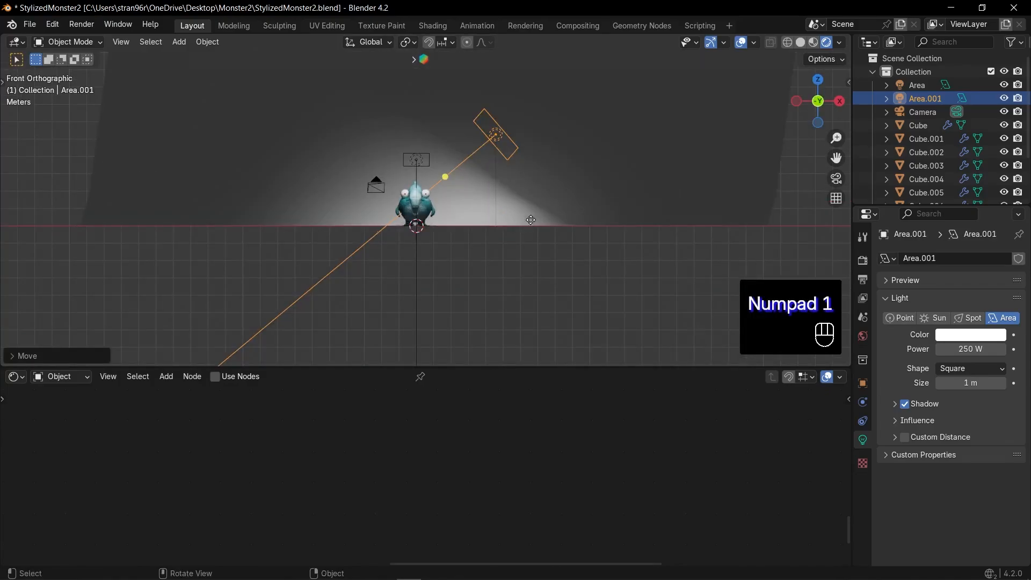
pyautogui.press('g')
pyautogui.click(550, 198)
# Duplicate the front area light, clear the copy's rotation and place it behind the monster
pyautogui.click(425, 164)
pyautogui.scroll(5, 425, 165)
pyautogui.hotkey('shift', 'd')
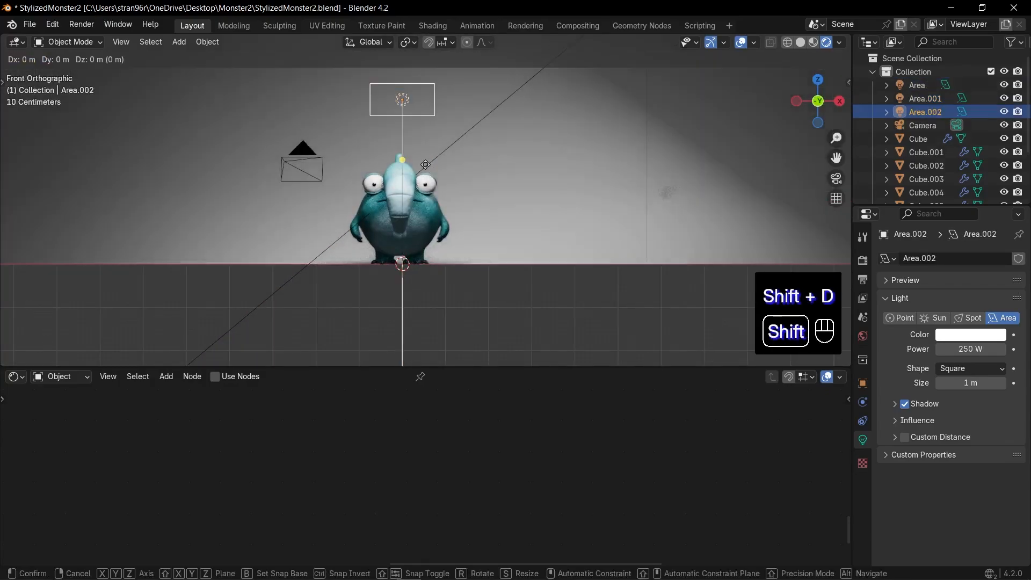
pyautogui.click(411, 214)
pyautogui.hotkey('alt', 'r')
pyautogui.press('KP_7')
pyautogui.press('g')
pyautogui.click(436, 77)
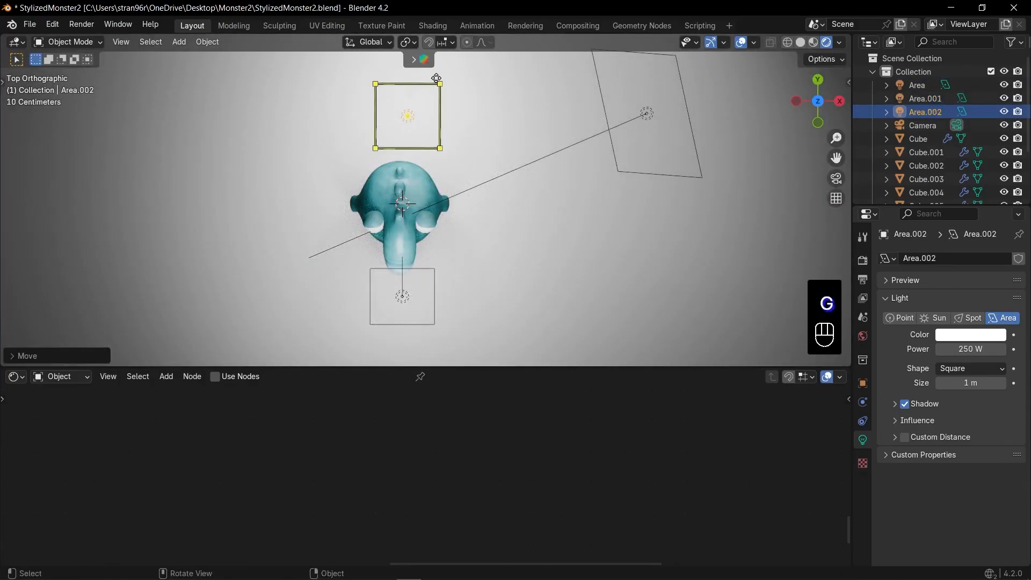
# Rotate the rear light -90° around X to face the monster's back and adjust its position slightly
pyautogui.write('r90x')
pyautogui.press('Return')
pyautogui.press('g')
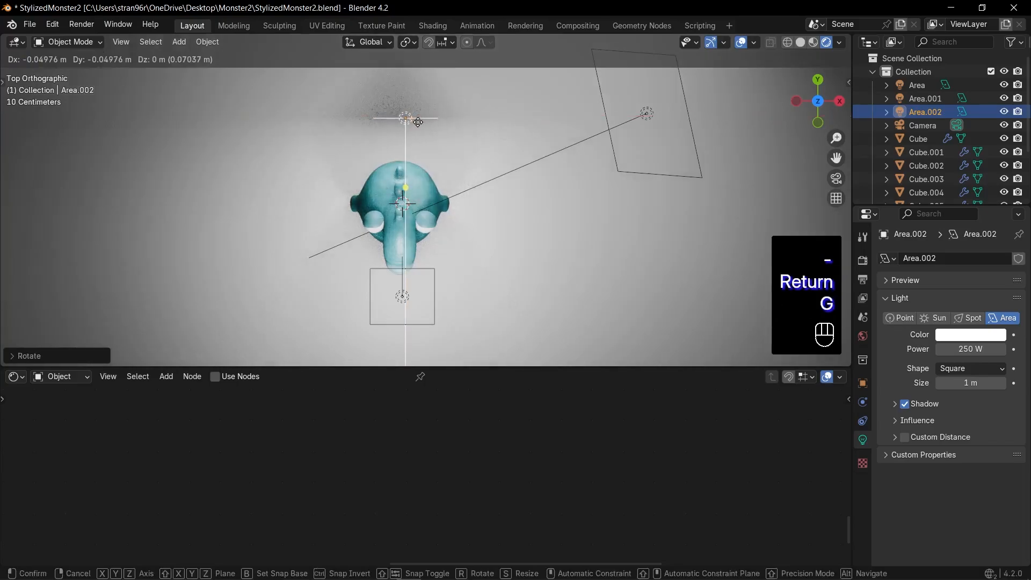
pyautogui.click(409, 119)
# Lower the rear light to the monster's body height, check the lighting through the camera and save the file
pyautogui.press('KP_0')
pyautogui.press('KP_1')
pyautogui.press('g')
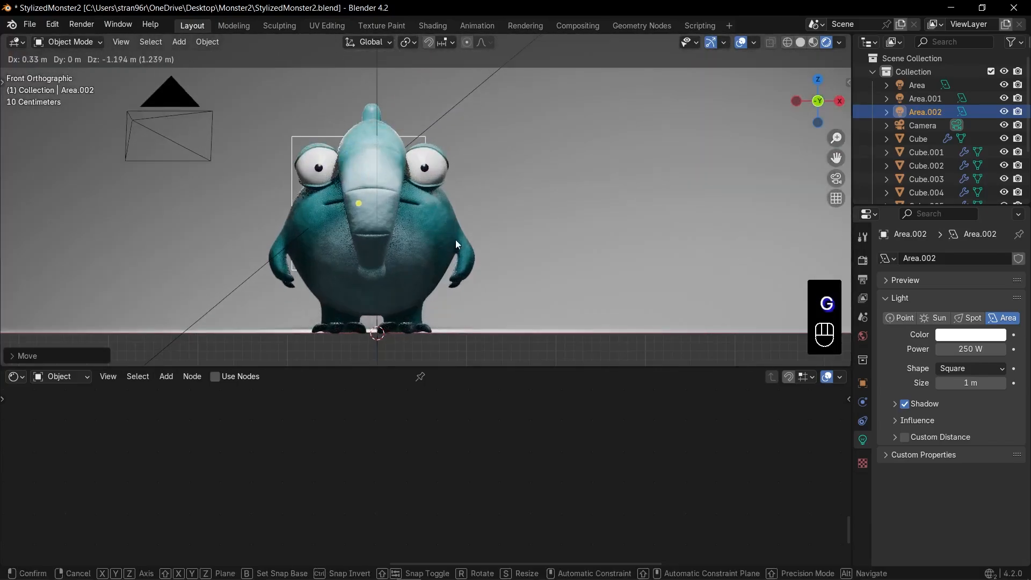
pyautogui.press('g')
pyautogui.click(548, 239)
pyautogui.press('KP_0')
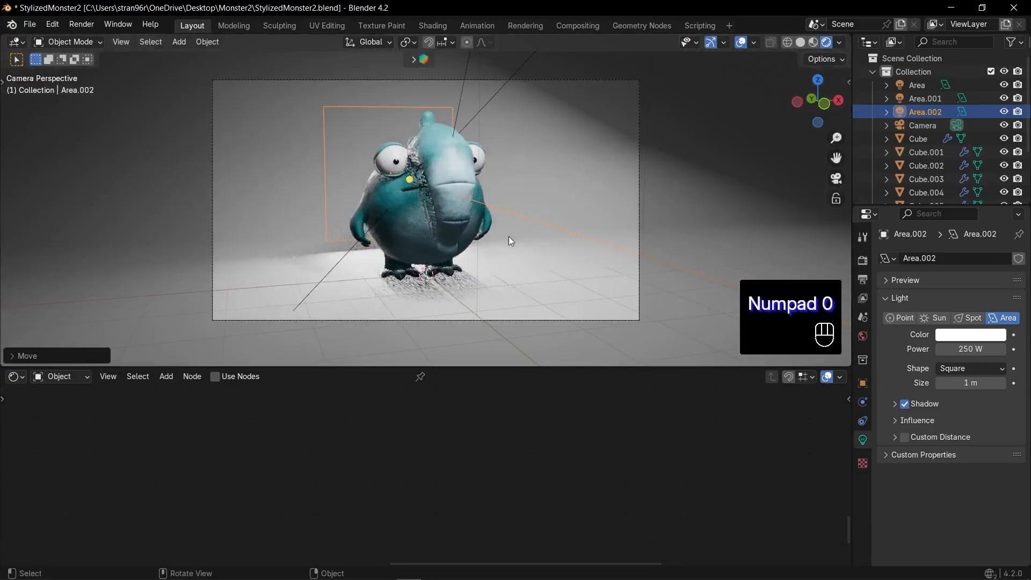
pyautogui.hotkey('ctrl', 's')
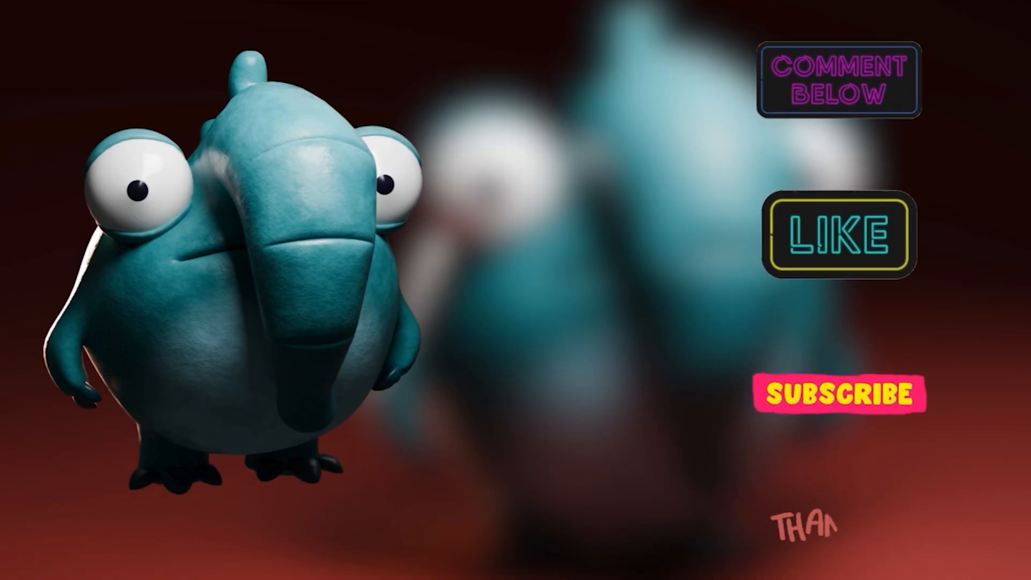